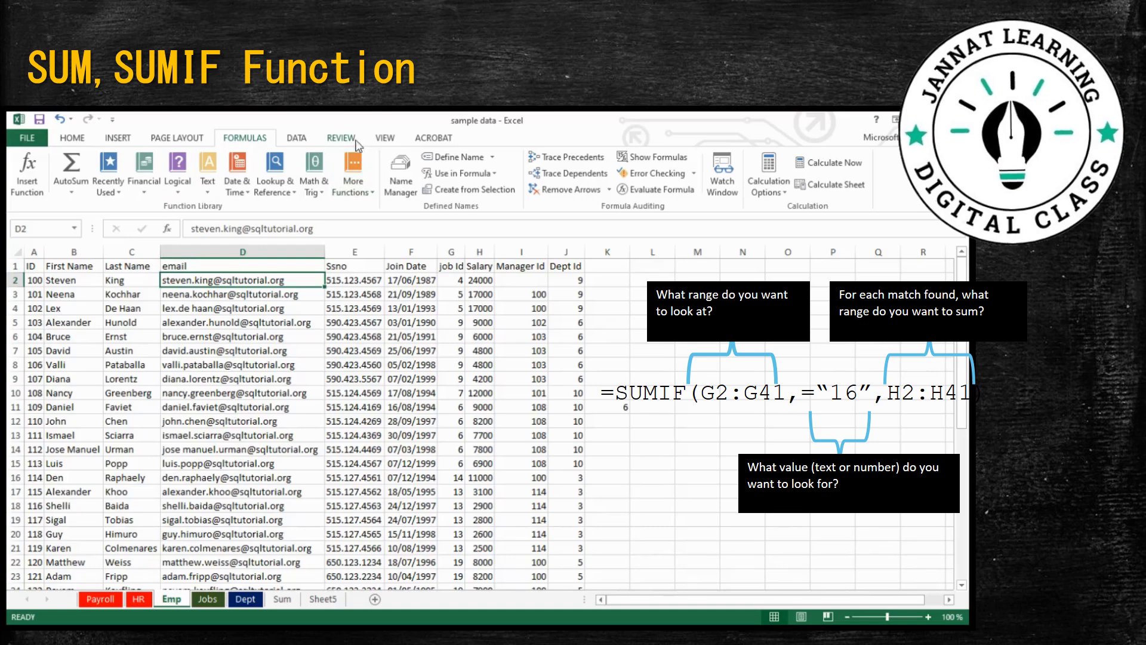
Insert the SUMIF function in cell H43, below the Salary column
{"action": "left_click", "coordinate": [386, 139]}
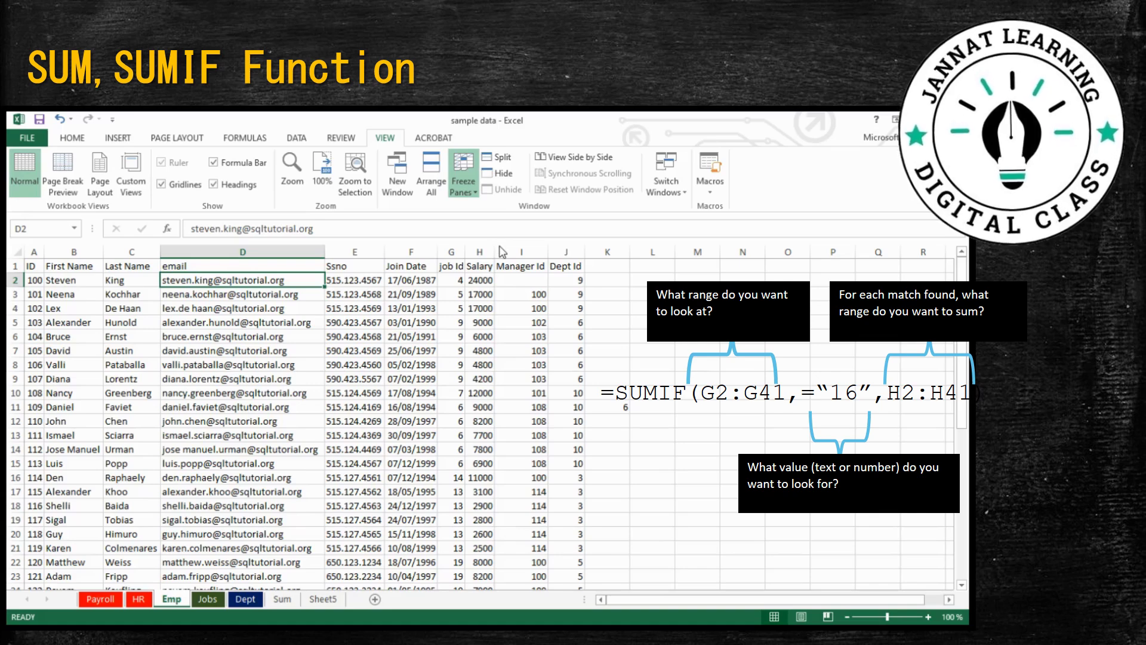
{"action": "scroll", "coordinate": [322, 372], "scroll_direction": "down", "scroll_amount": 4}
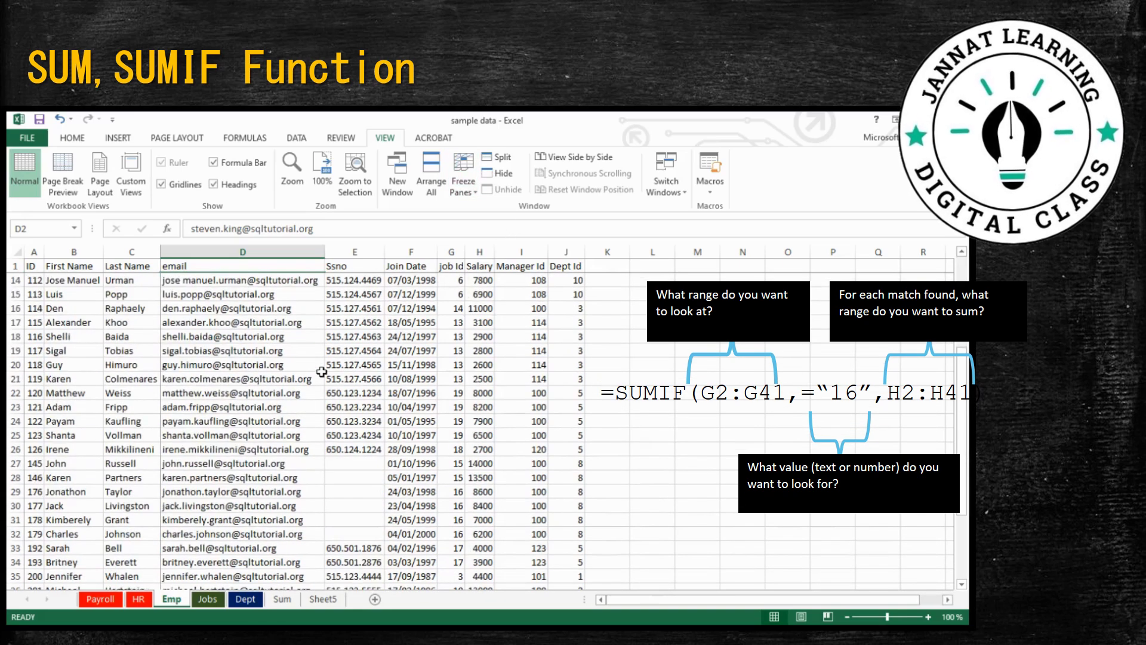
{"action": "scroll", "coordinate": [322, 371], "scroll_direction": "down", "scroll_amount": 7}
{"action": "scroll", "coordinate": [322, 373], "scroll_direction": "up", "scroll_amount": 2}
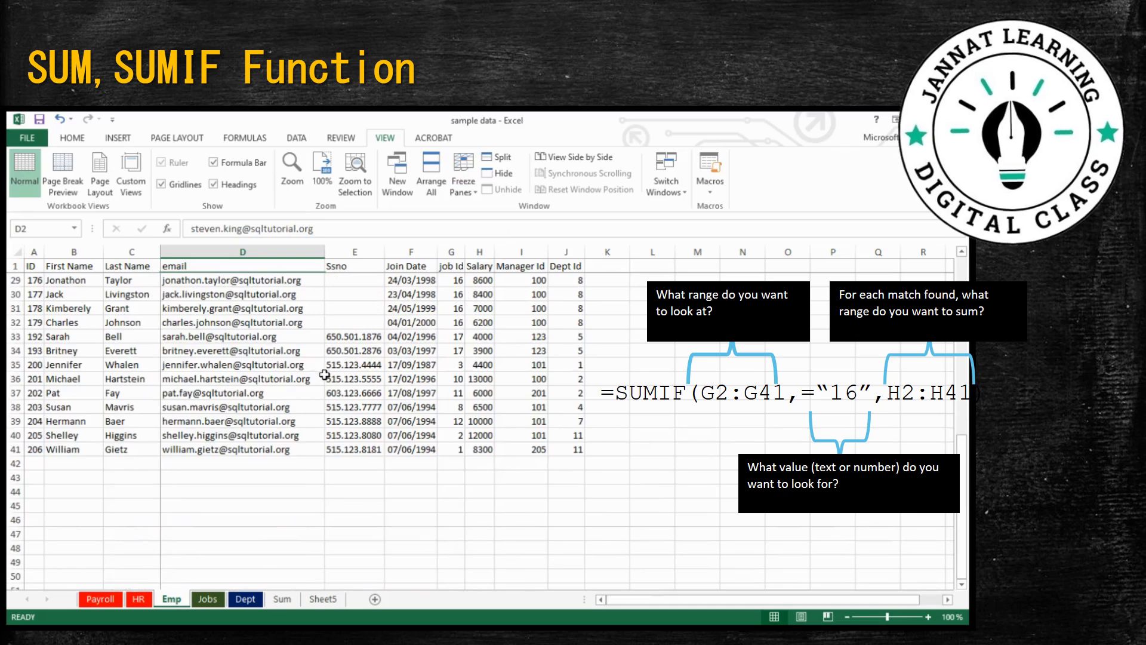
{"action": "left_click", "coordinate": [480, 480]}
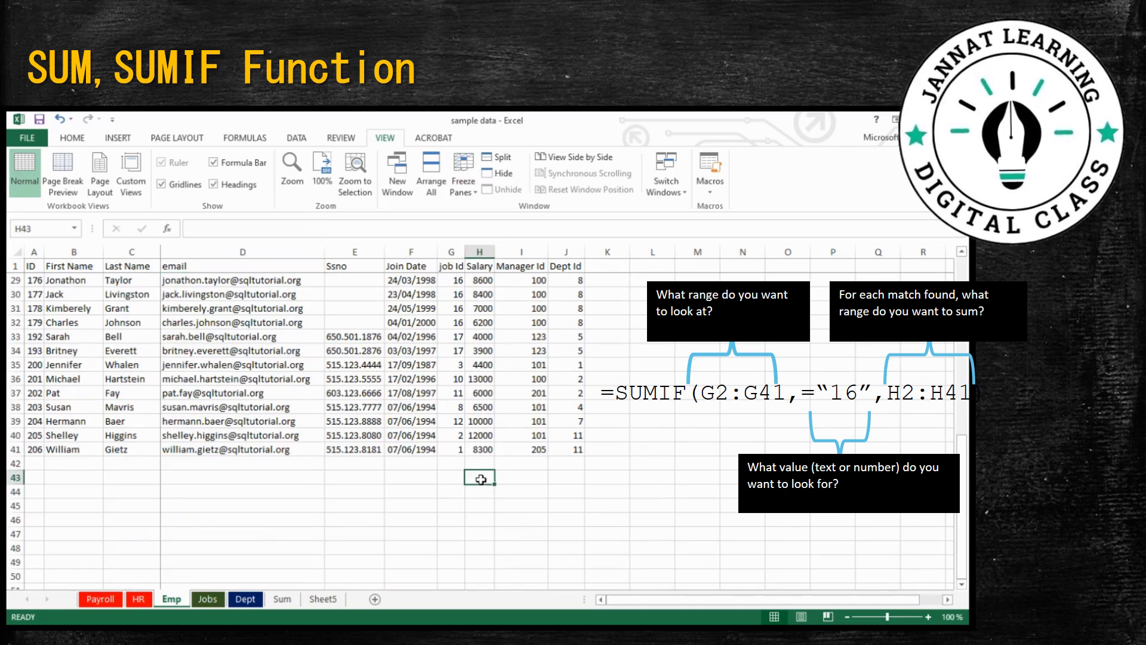
{"action": "left_click", "coordinate": [250, 138]}
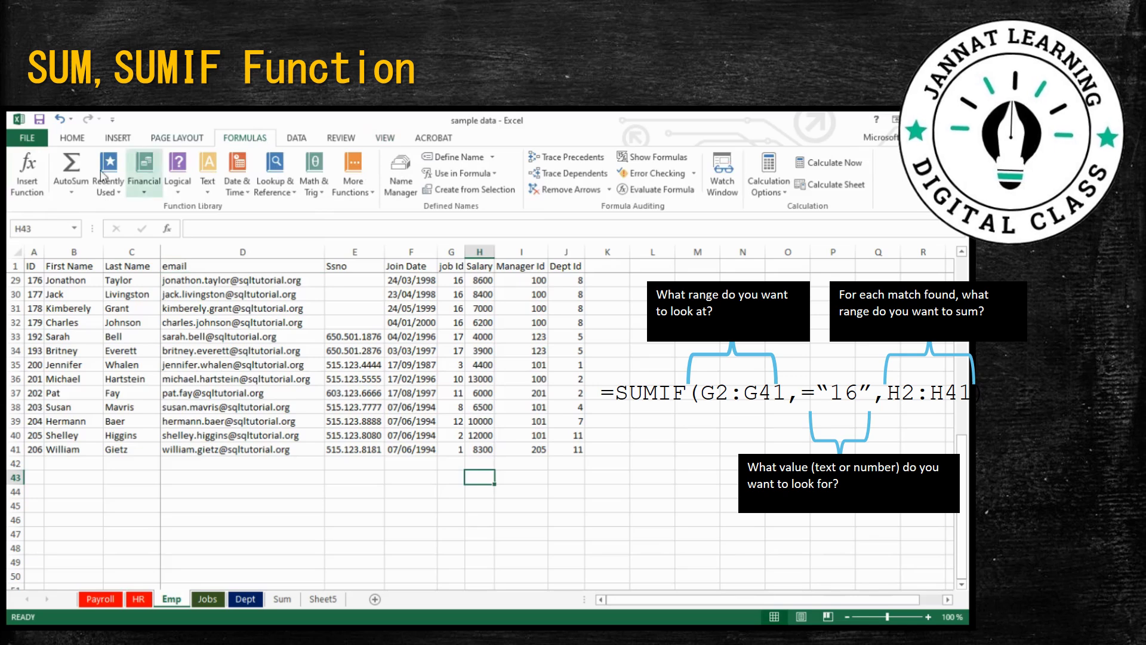
{"action": "left_click", "coordinate": [26, 185]}
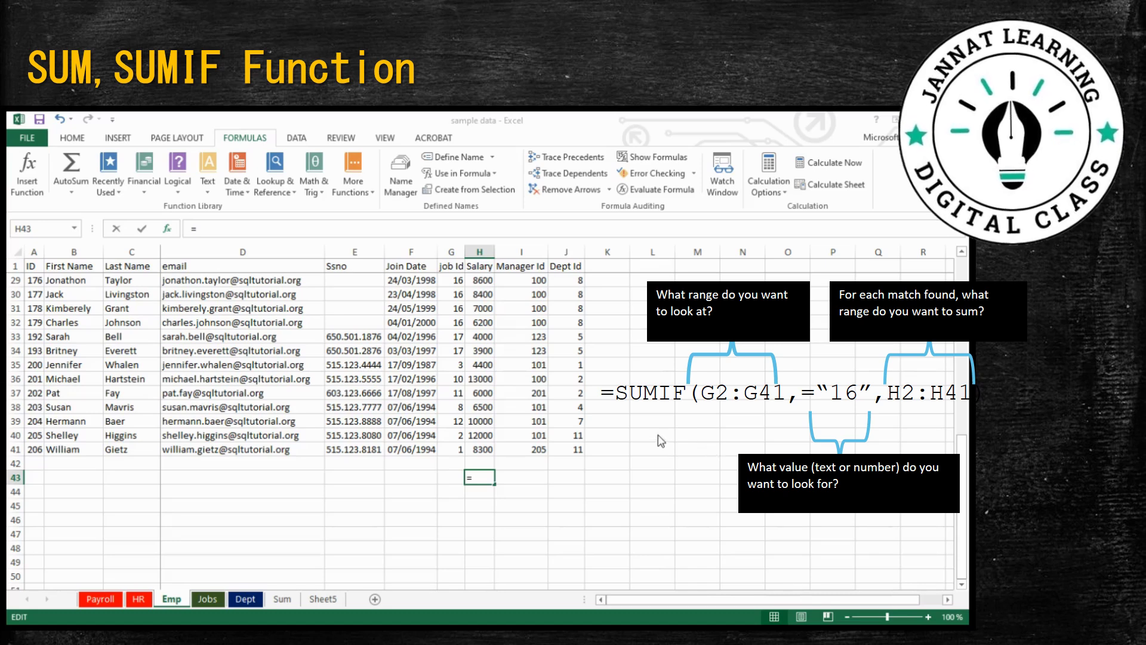
{"action": "left_click", "coordinate": [834, 562]}
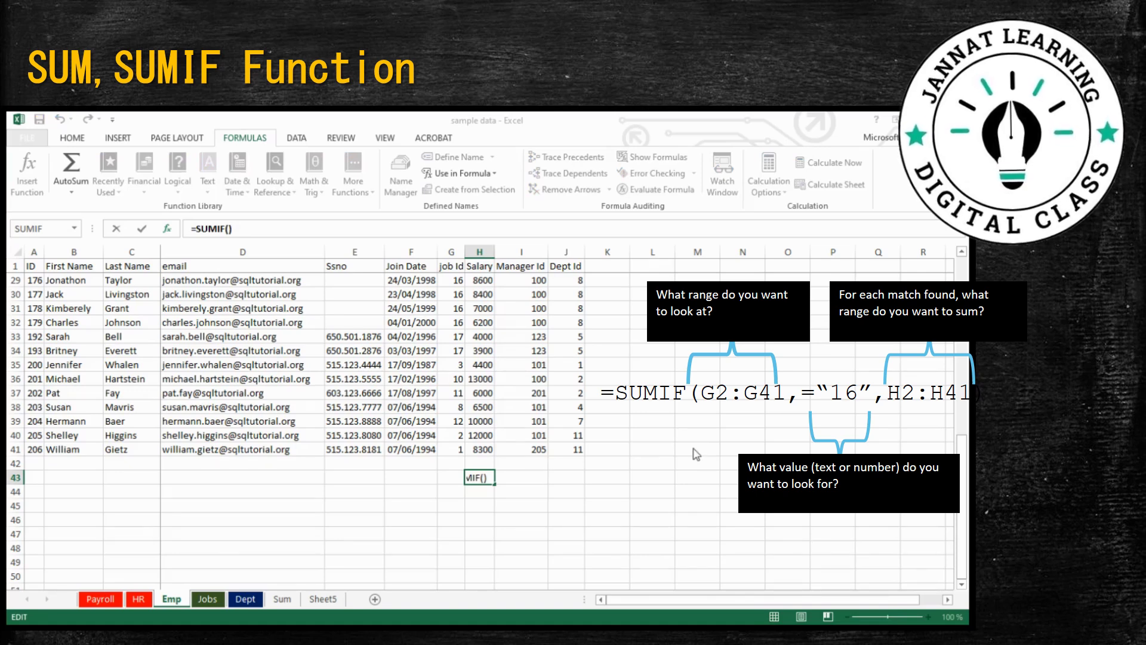
Enter g2:g41 as the range to evaluate in the SUMIF formula and begin its criterion with an equals sign
{"action": "type", "text": "g"}
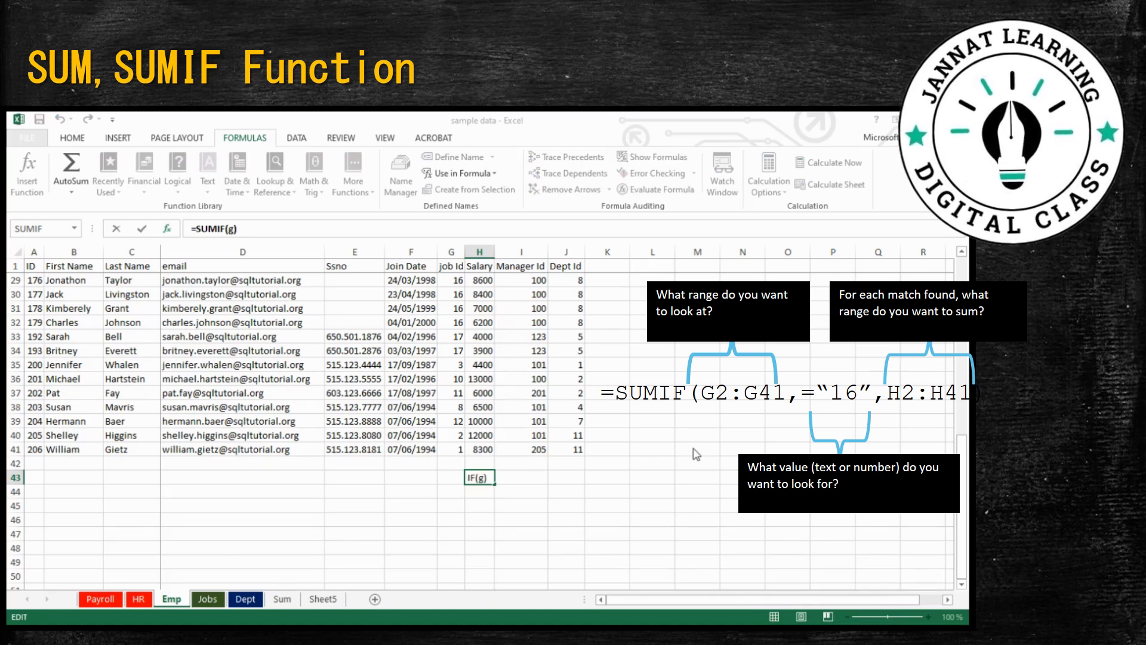
{"action": "type", "text": "2"}
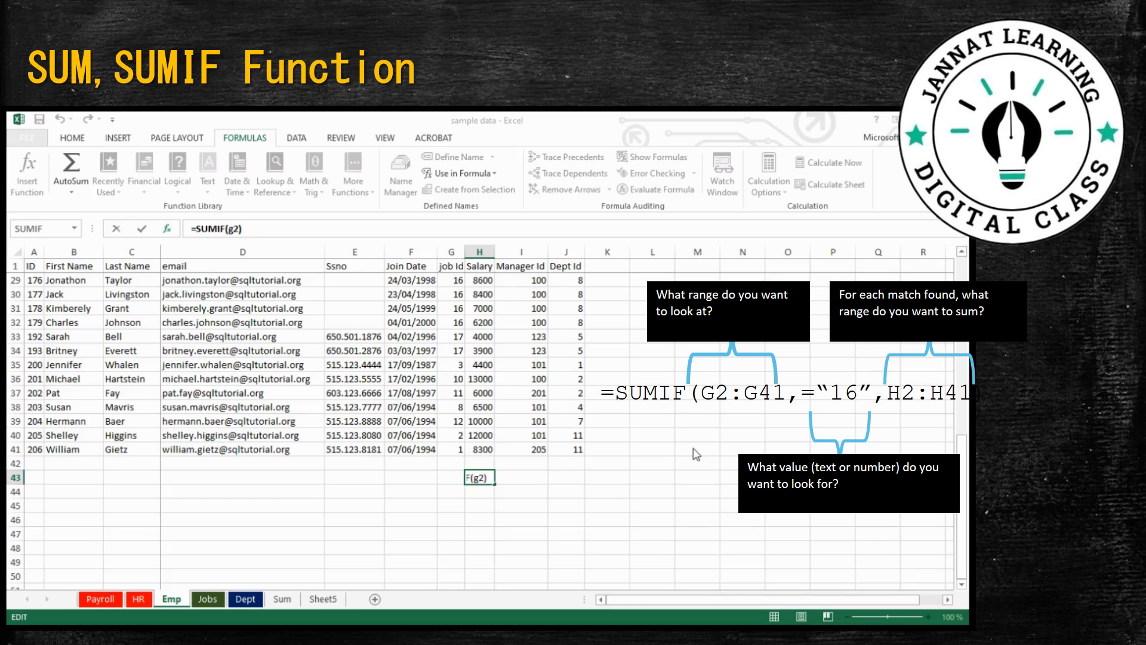
{"action": "type", "text": ":"}
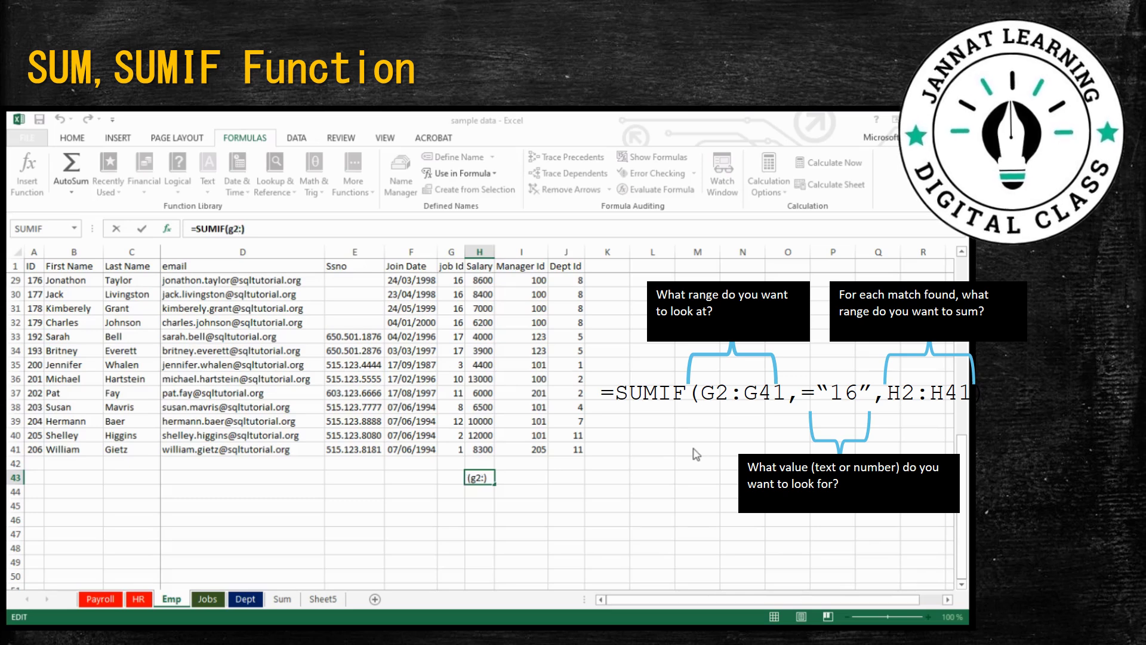
{"action": "type", "text": "g41,="}
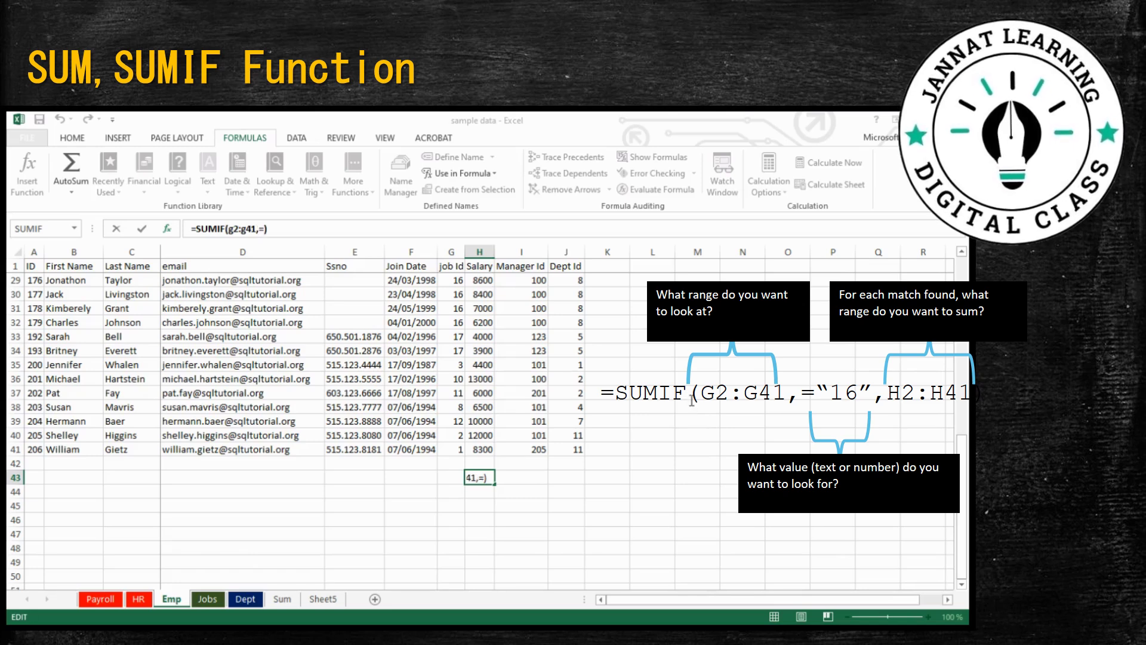
Complete the SUMIF criterion as "=16", enclosed in quotation marks
{"action": "type", "text": "16"}
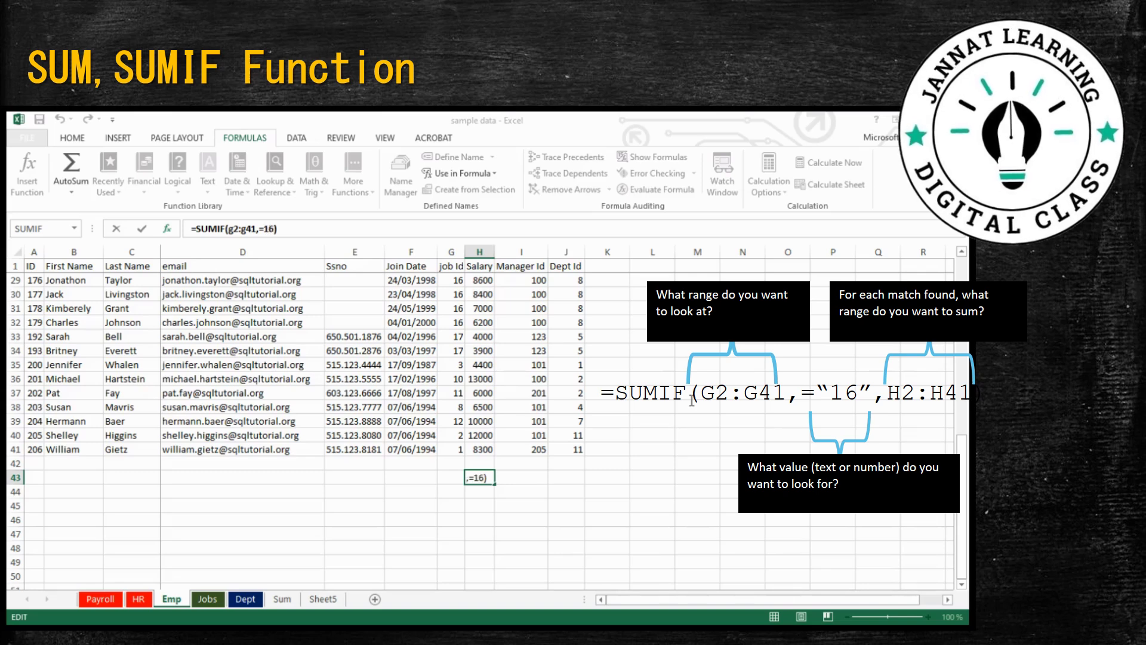
{"action": "key", "text": "Left"}
{"action": "type", "text": "\""}
{"action": "key", "text": "Left"}
{"action": "key", "text": "Left"}
{"action": "key", "text": "Left"}
{"action": "key", "text": "Left"}
{"action": "type", "text": "\""}
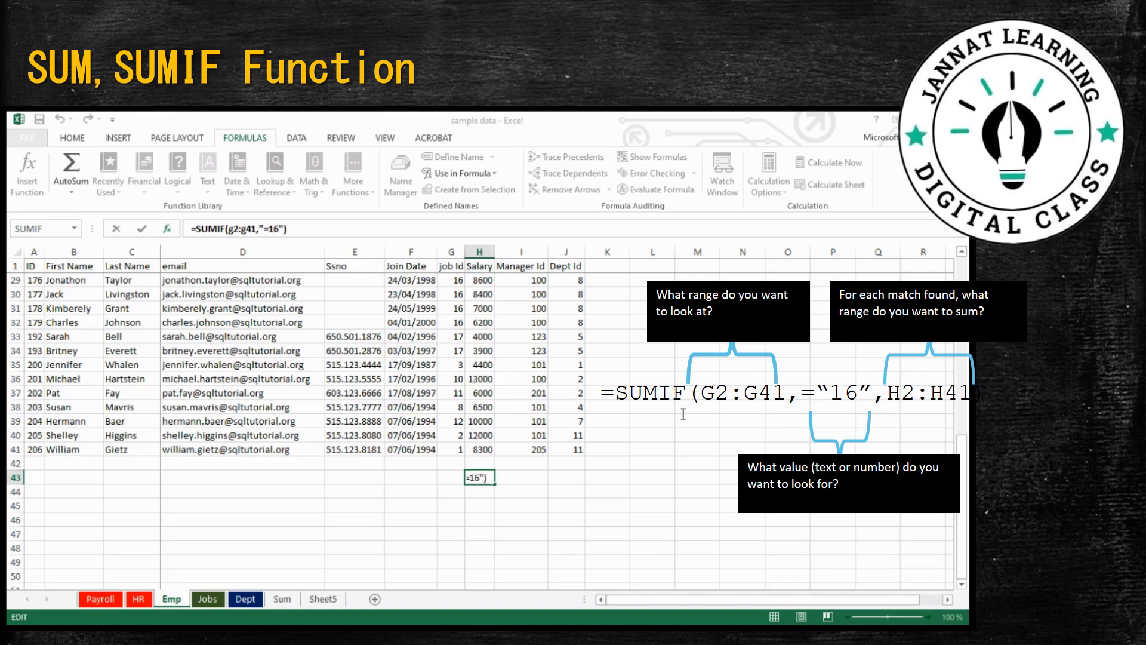
Add h2:h41 as the sum range and commit the SUMIF formula in H43
{"action": "type", "text": ",h2"}
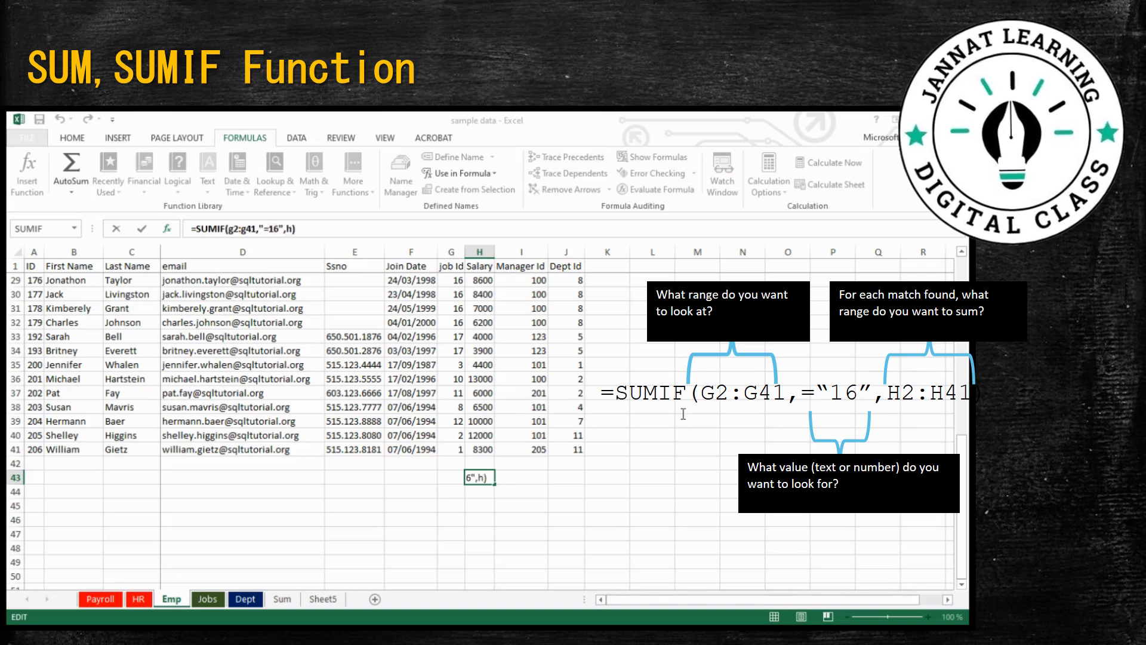
{"action": "type", "text": ":"}
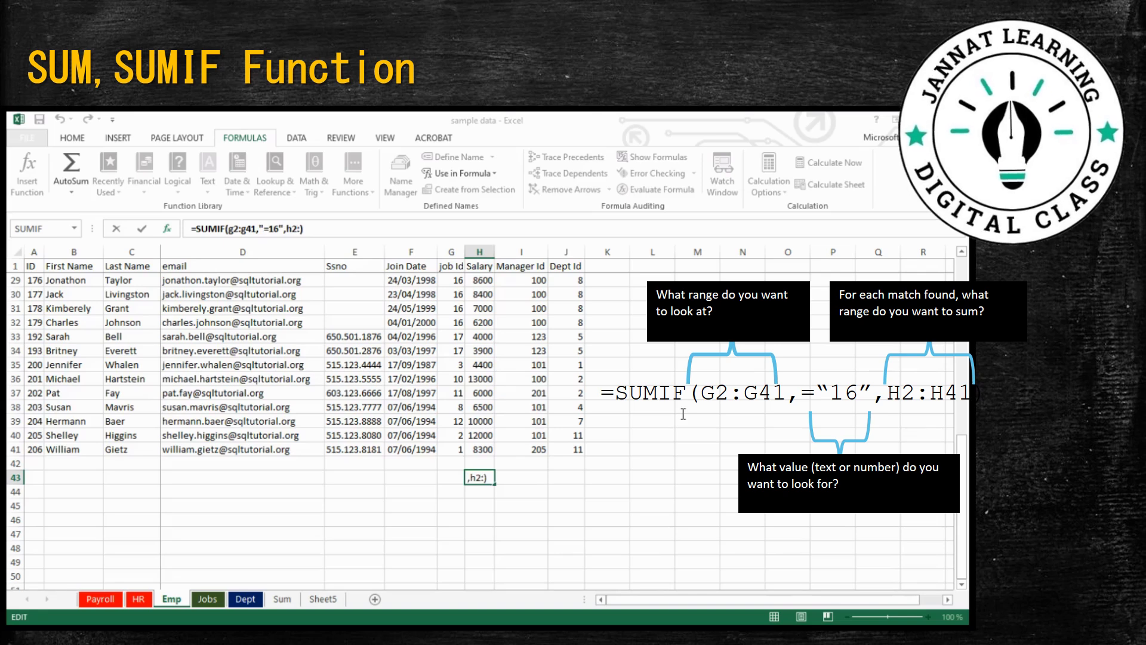
{"action": "type", "text": "h41"}
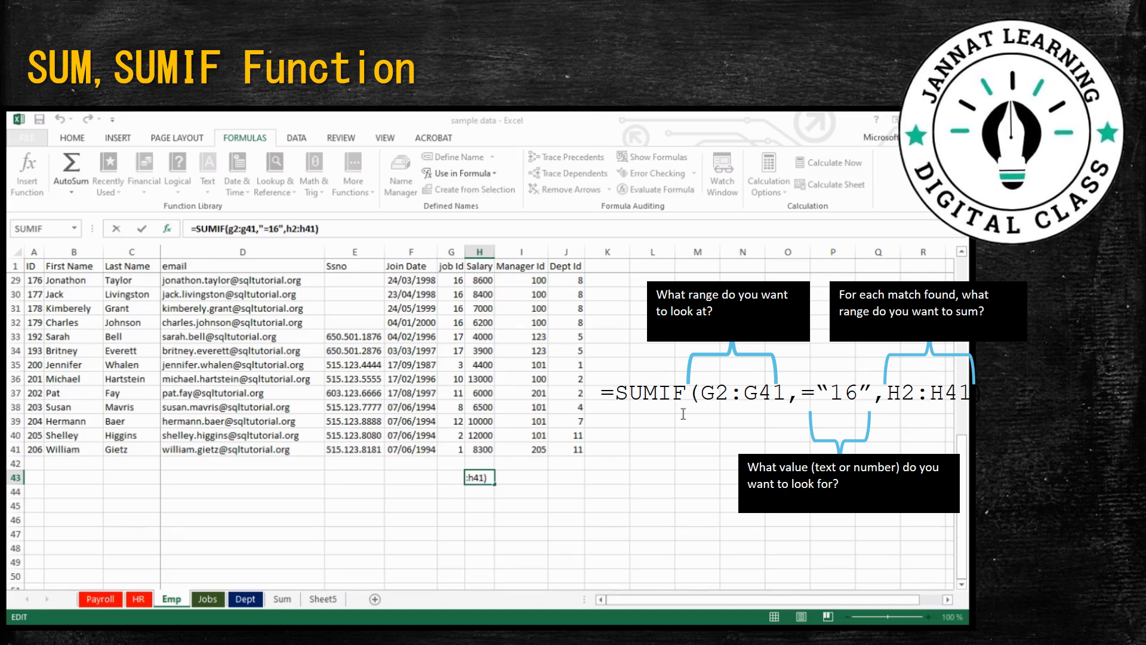
{"action": "key", "text": "ctrl+Return"}
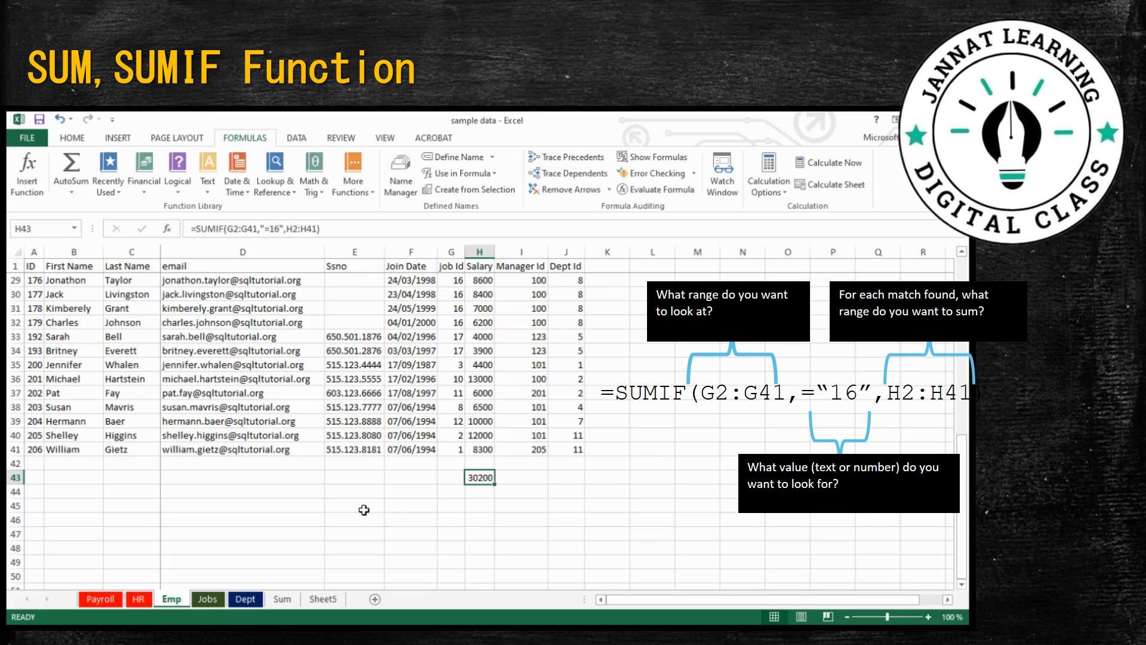
Enter the label "Sum of salary of dept = 16" in cell D43
{"action": "left_click", "coordinate": [268, 480]}
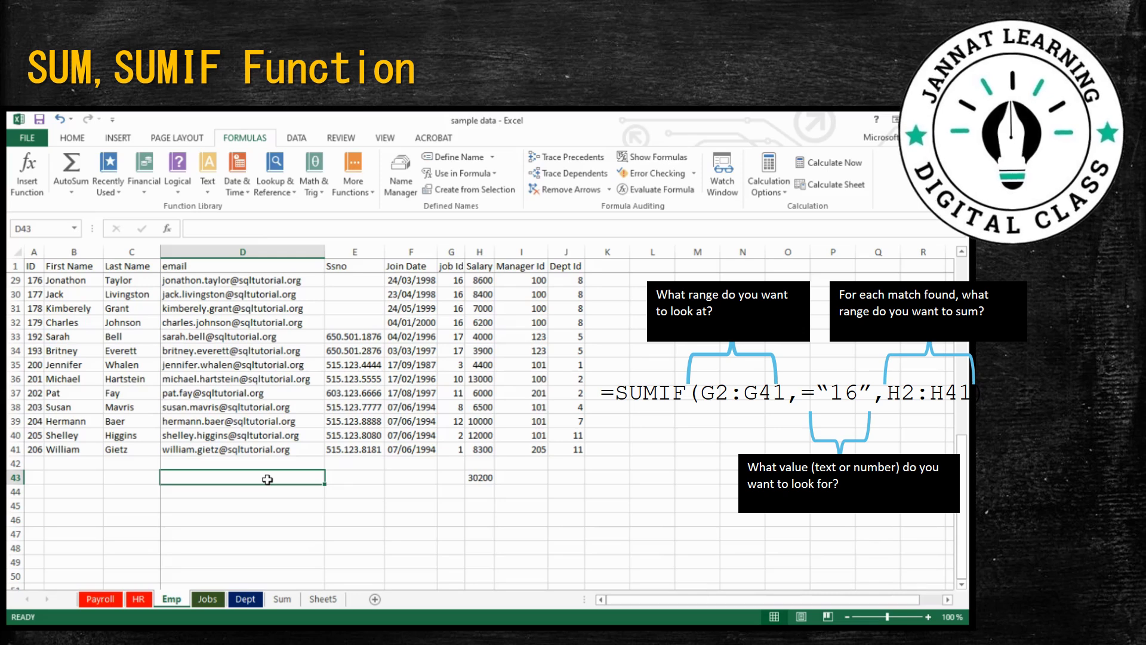
{"action": "type", "text": "Sum o"}
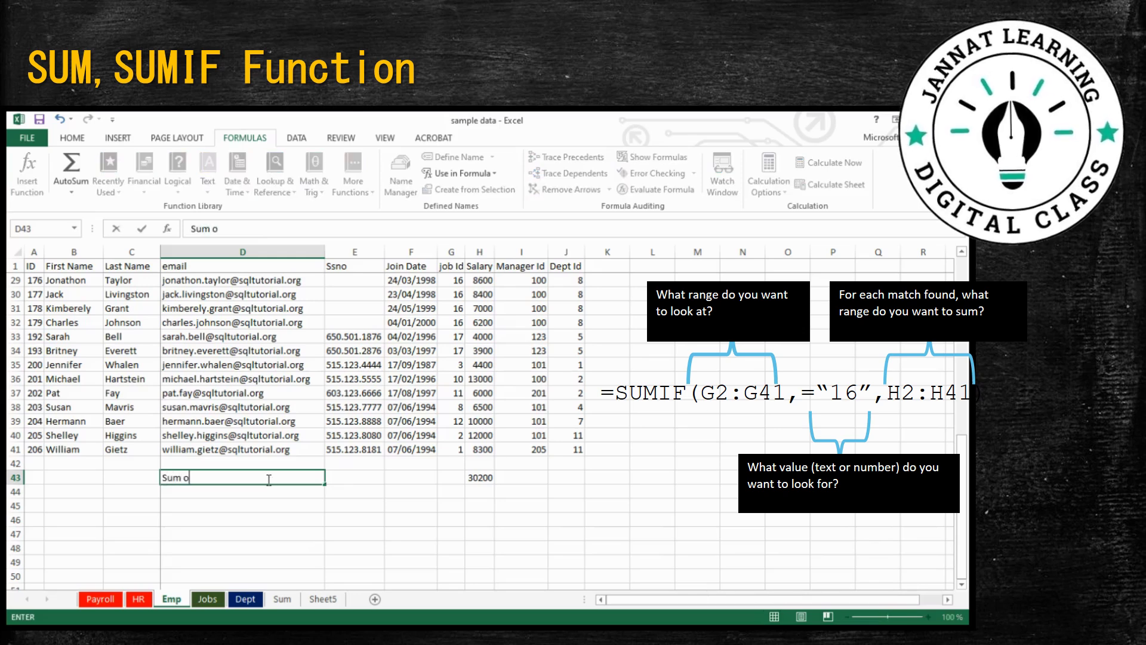
{"action": "type", "text": "f salary"}
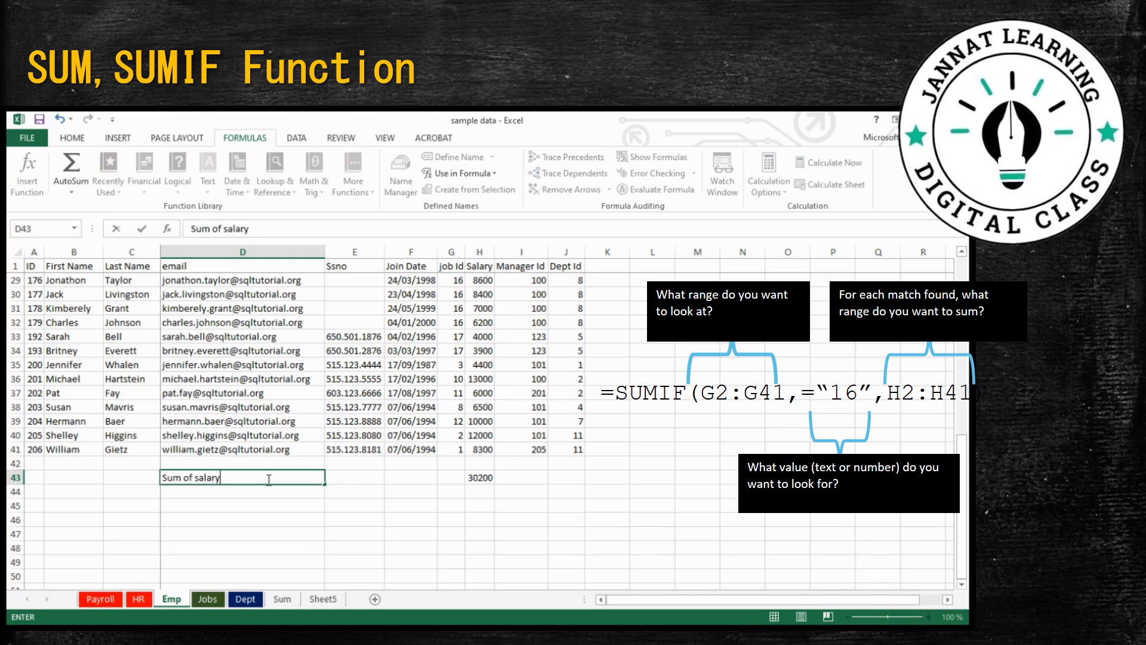
{"action": "type", "text": " of de"}
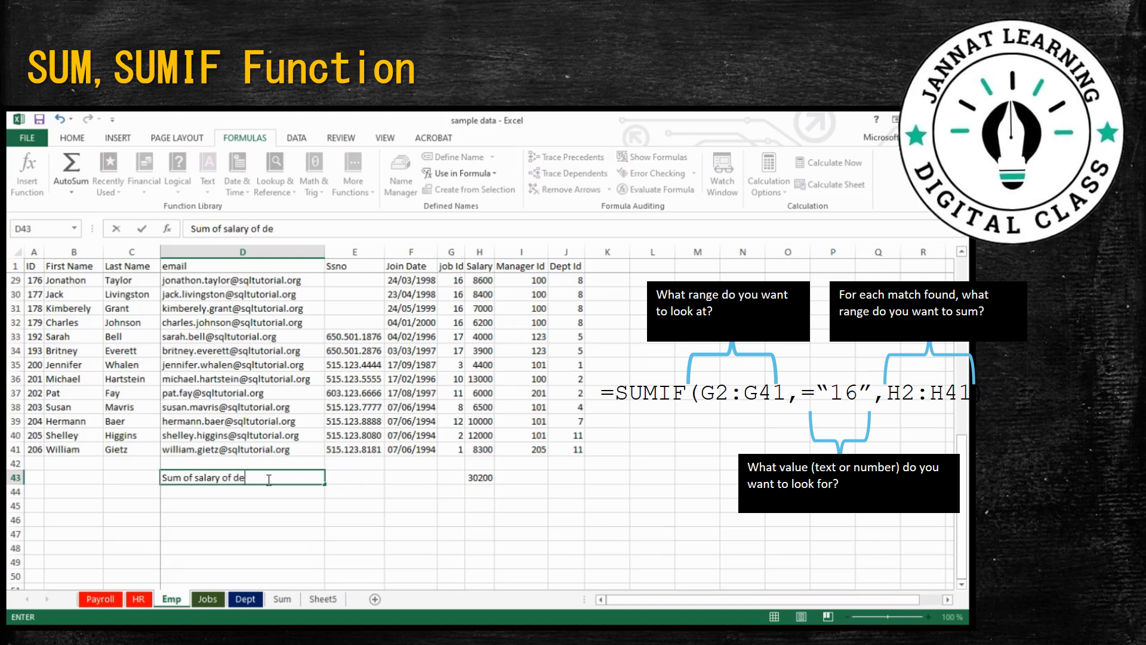
{"action": "type", "text": "pt = "}
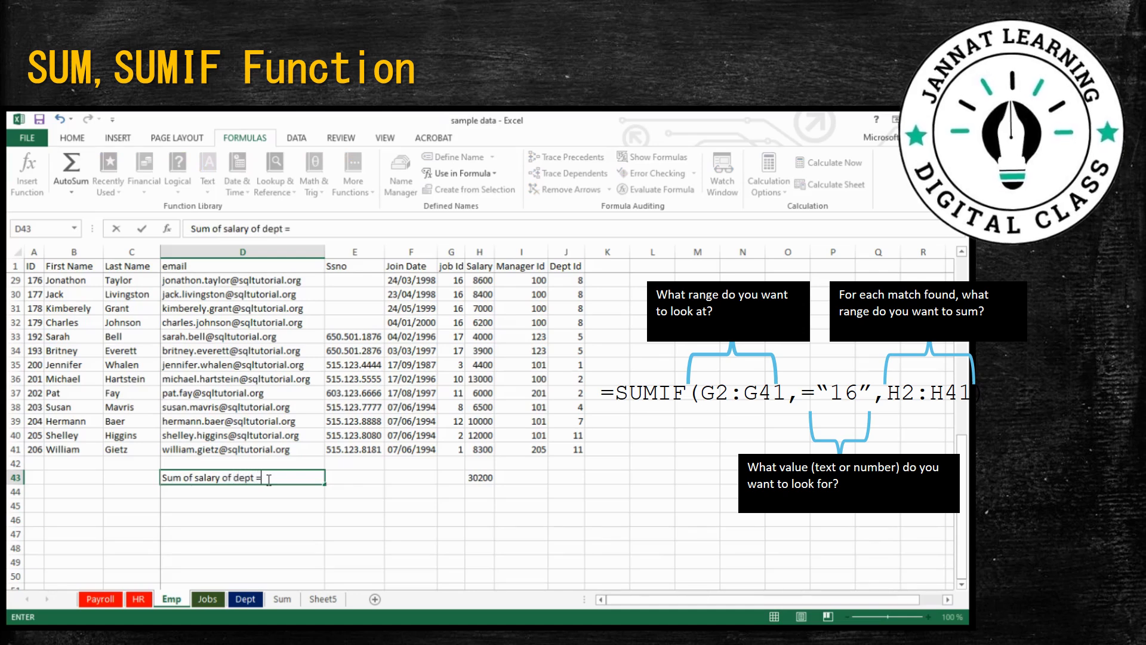
{"action": "type", "text": "16"}
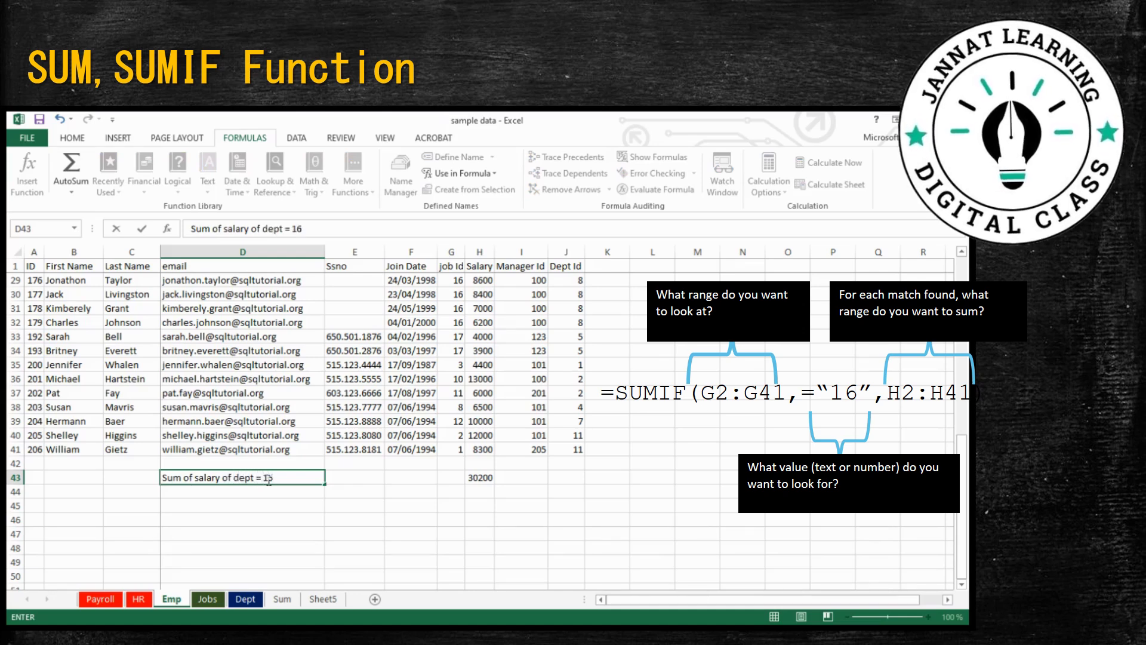
{"action": "key", "text": "Return"}
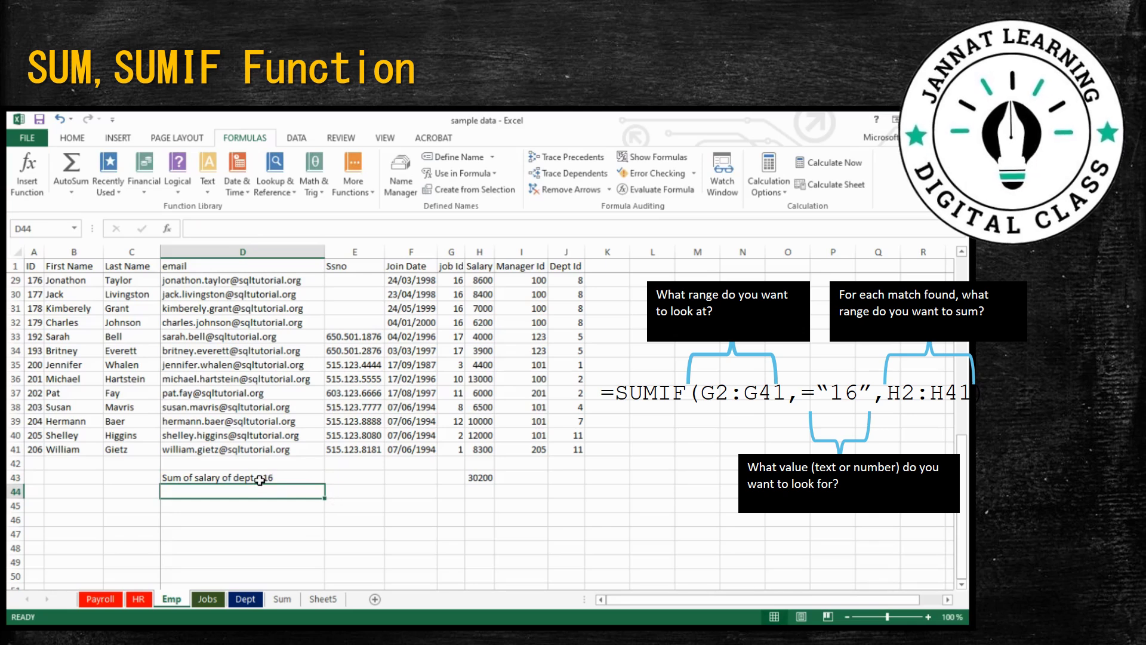
Enter the label "sum of salary of job id" in cell D44, reusing the wording of the label above
{"action": "left_click", "coordinate": [259, 480]}
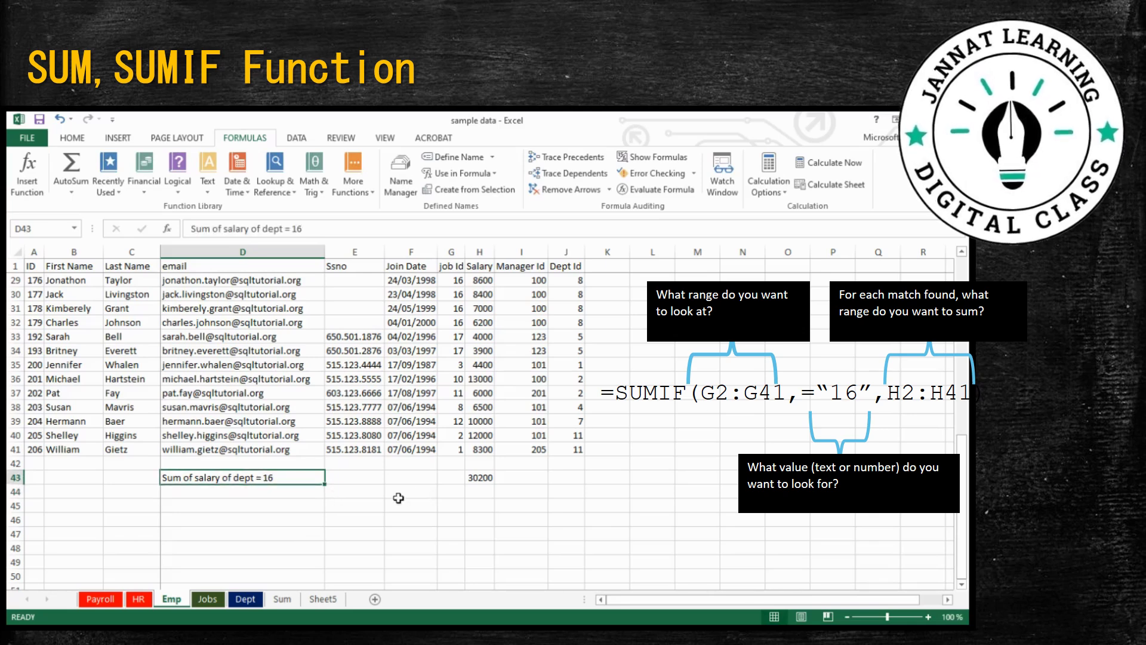
{"action": "left_click", "coordinate": [199, 496]}
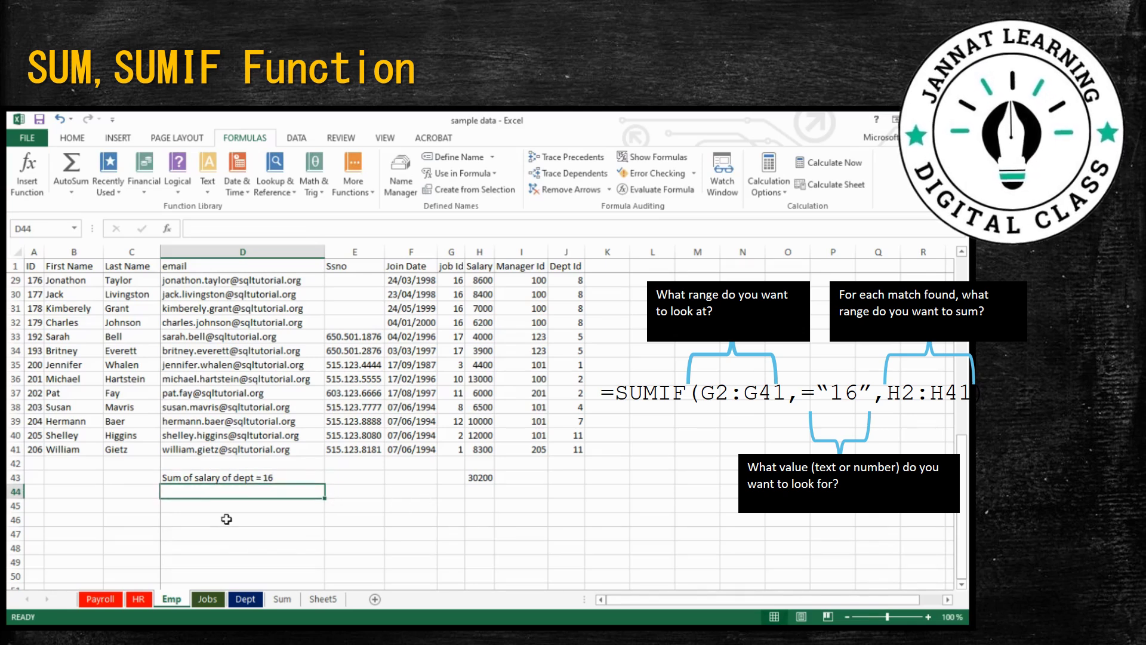
{"action": "type", "text": "sum of salary of dept = 16"}
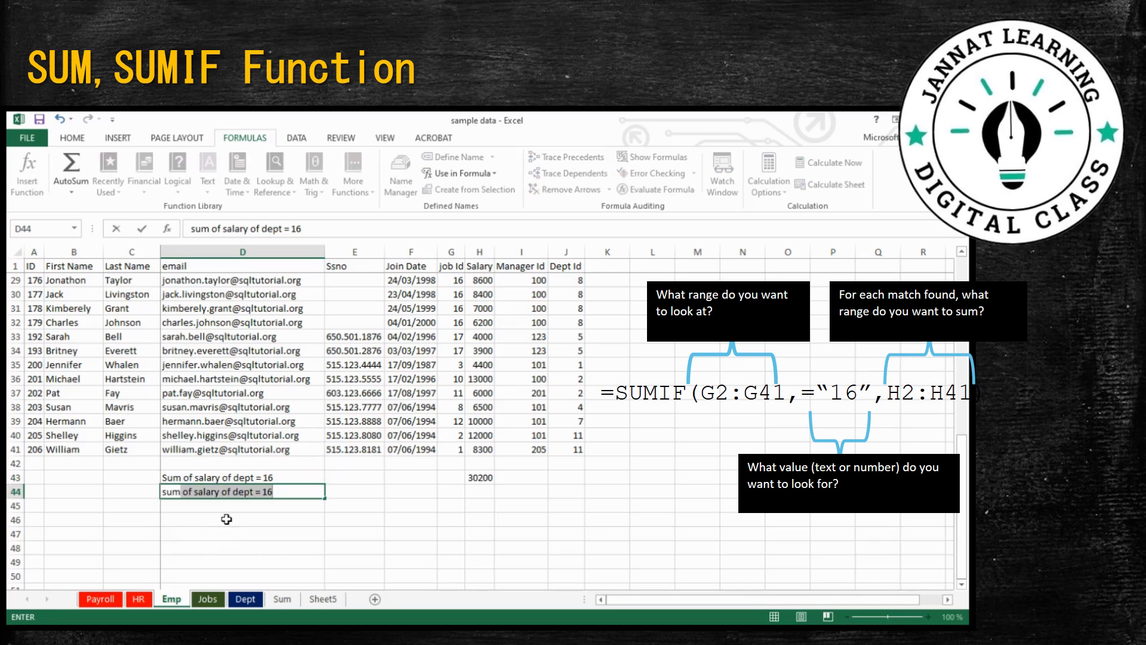
{"action": "left_click", "coordinate": [277, 491]}
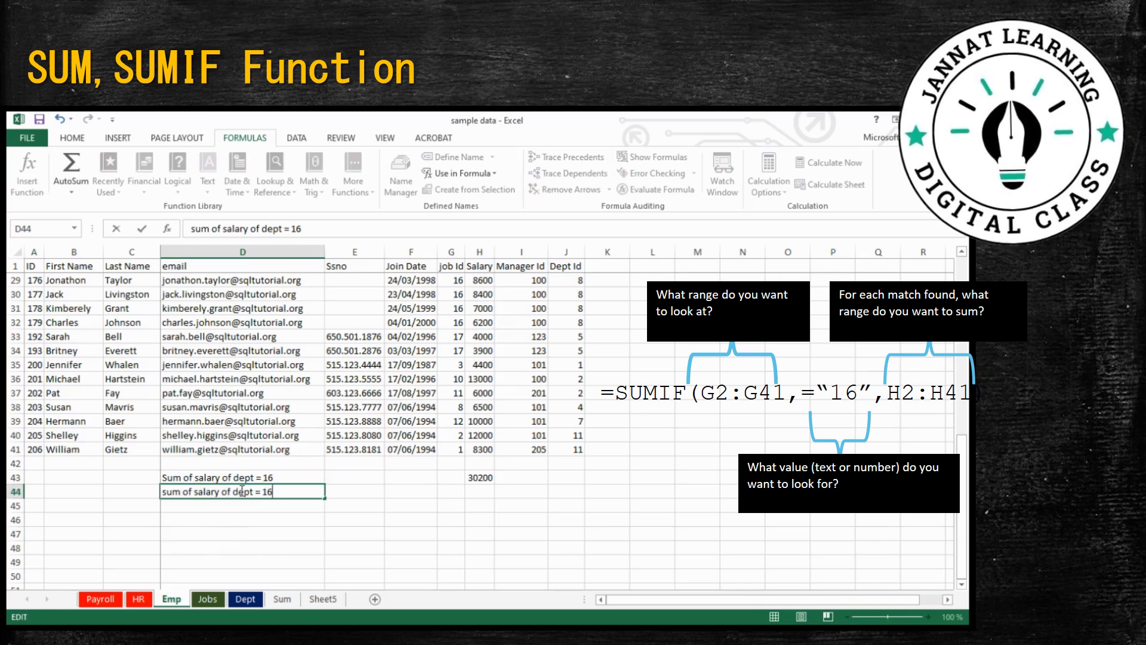
{"action": "left_click_drag", "start_coordinate": [235, 490], "coordinate": [275, 491]}
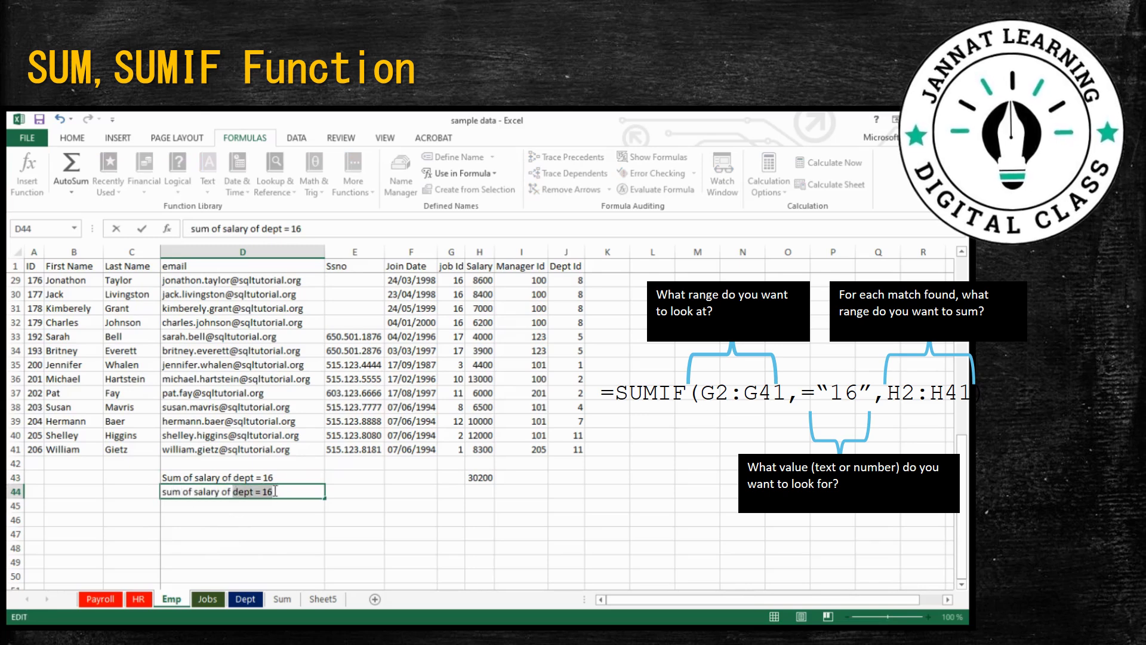
{"action": "type", "text": "job id"}
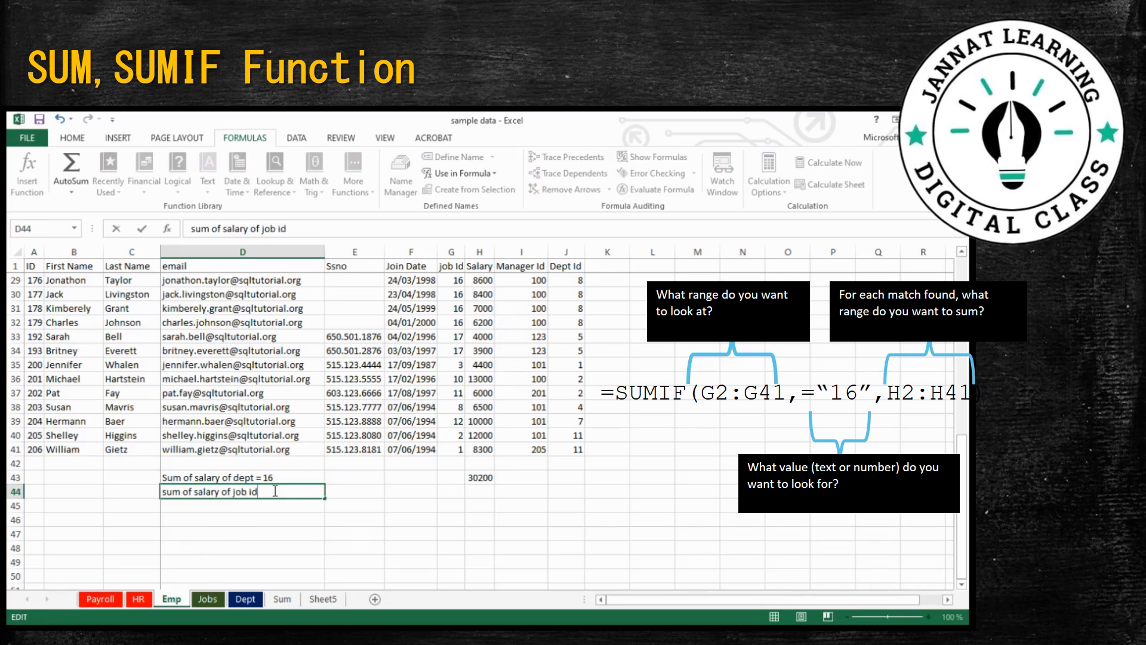
Change the label in D43 to "Sum of salary of job= 16"
{"action": "left_click", "coordinate": [250, 478]}
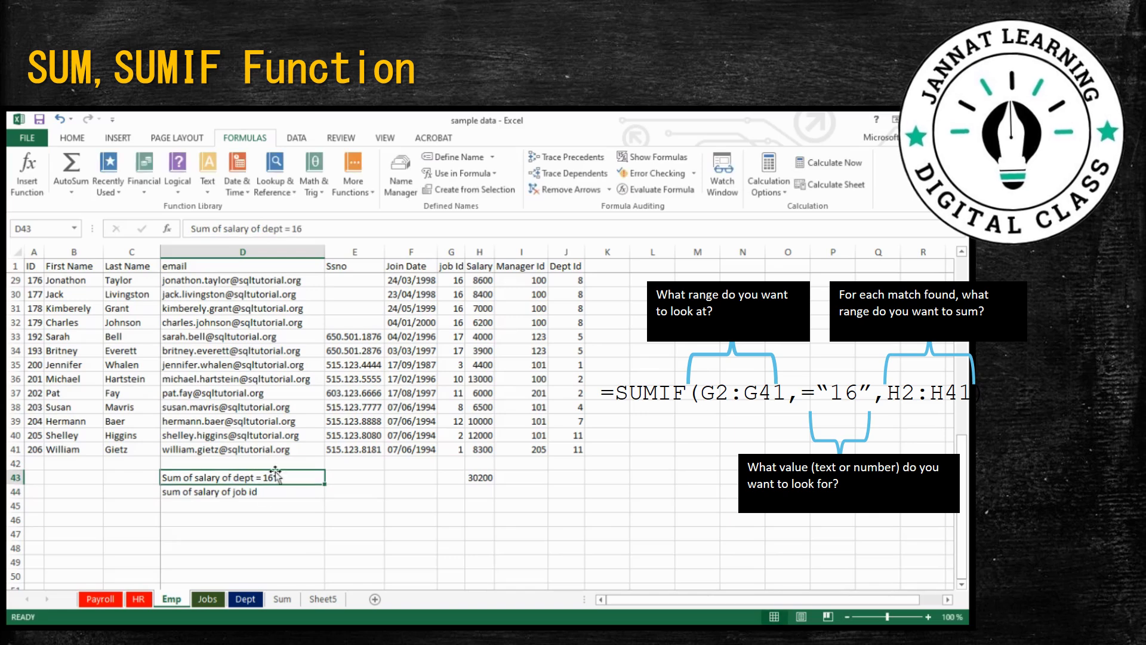
{"action": "double_click", "coordinate": [272, 229]}
{"action": "type", "text": "job"}
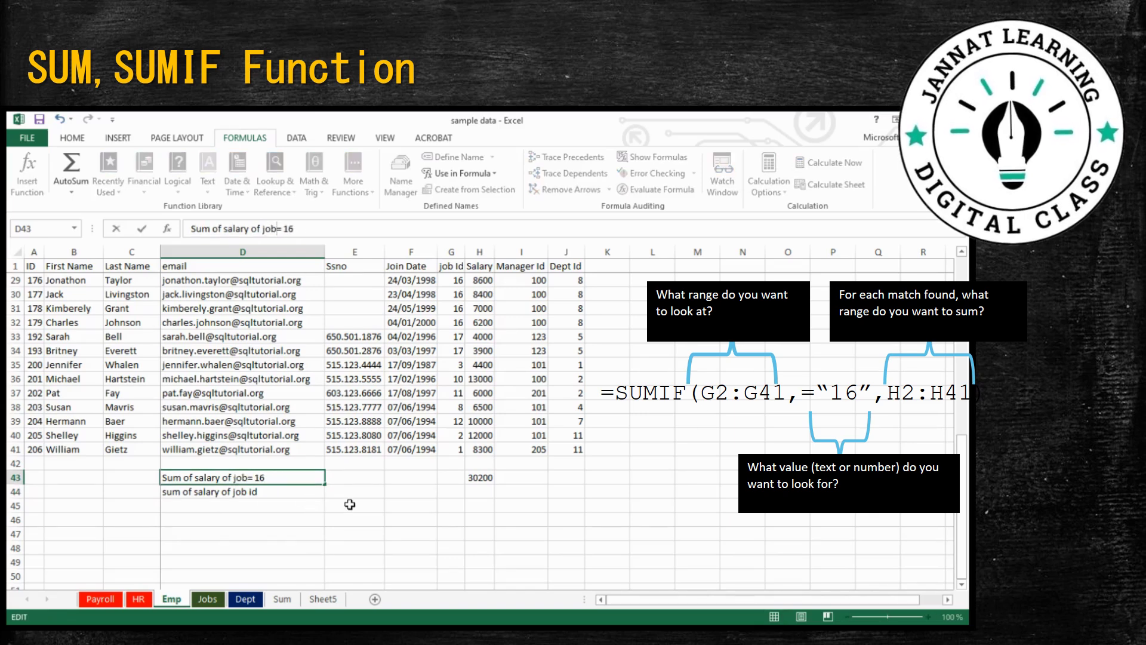
{"action": "key", "text": "ctrl+Return"}
Change the label in D44 to "sum of salary of dep id > 5"
{"action": "key", "text": "Down"}
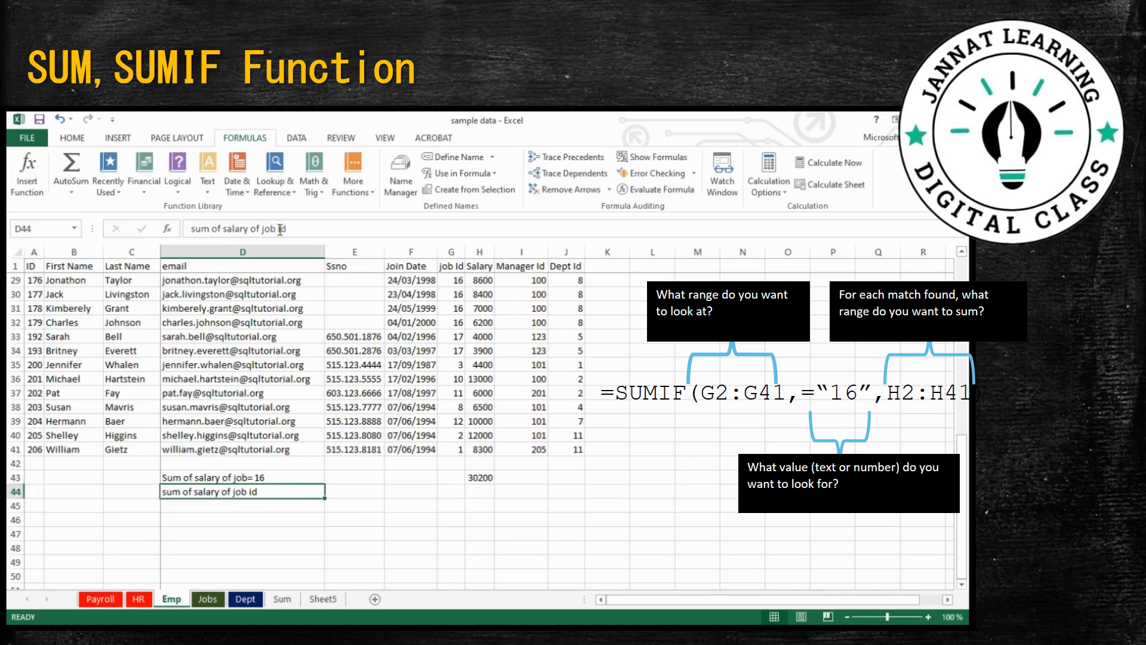
{"action": "left_click_drag", "start_coordinate": [276, 229], "coordinate": [262, 228]}
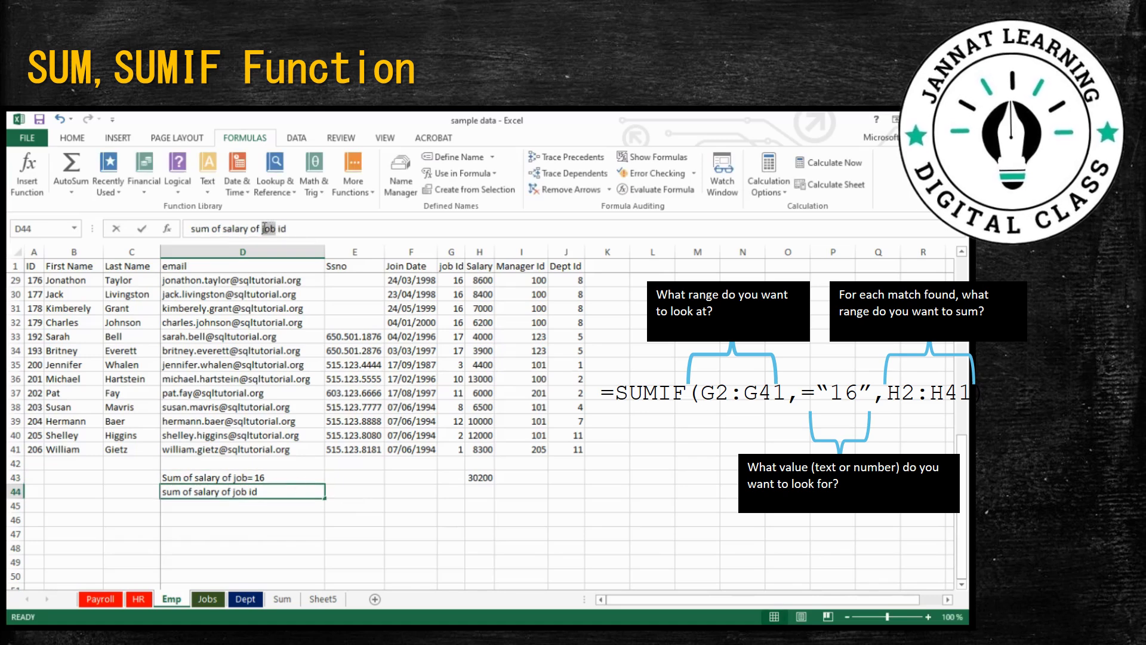
{"action": "type", "text": "dep"}
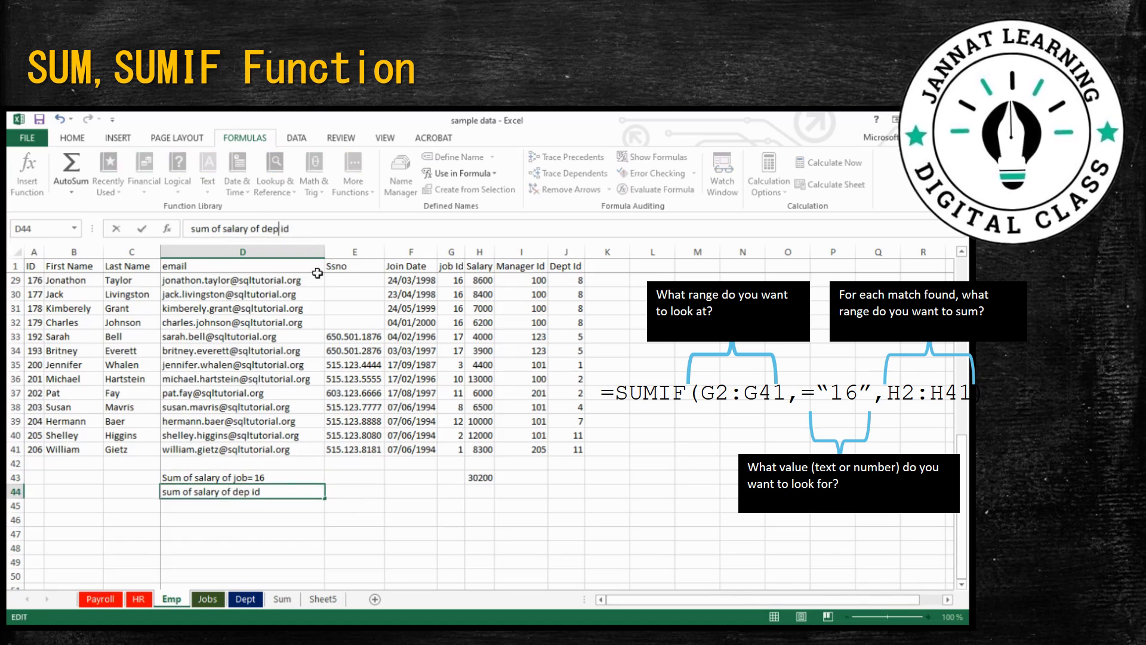
{"action": "key", "text": "Return"}
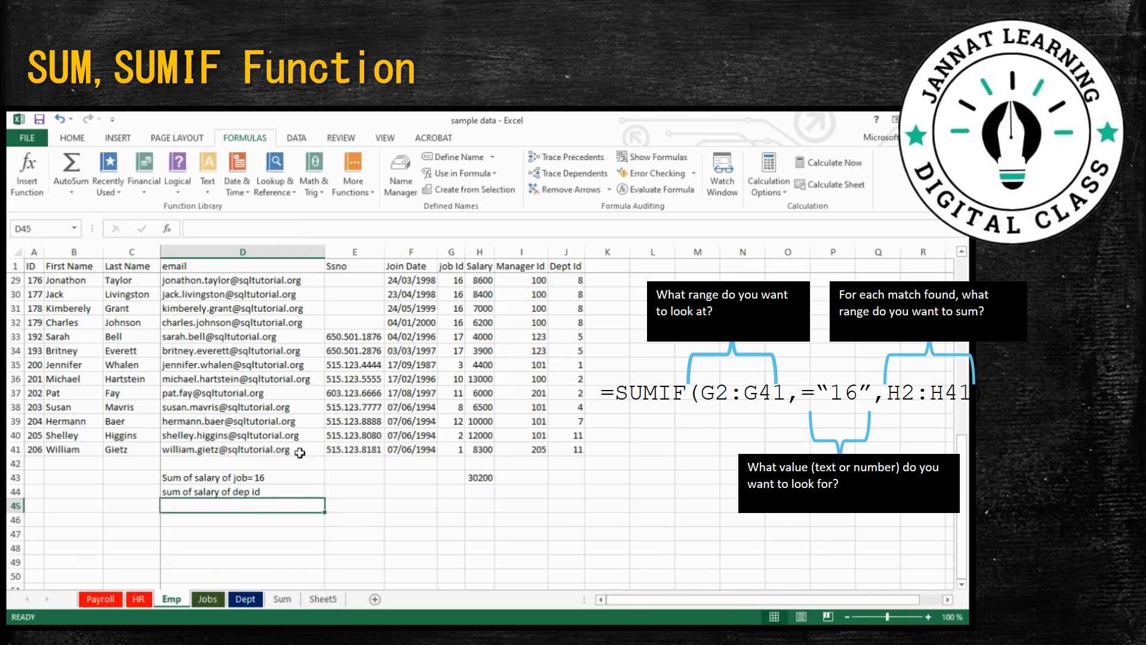
{"action": "left_click", "coordinate": [246, 493]}
{"action": "left_click", "coordinate": [313, 233]}
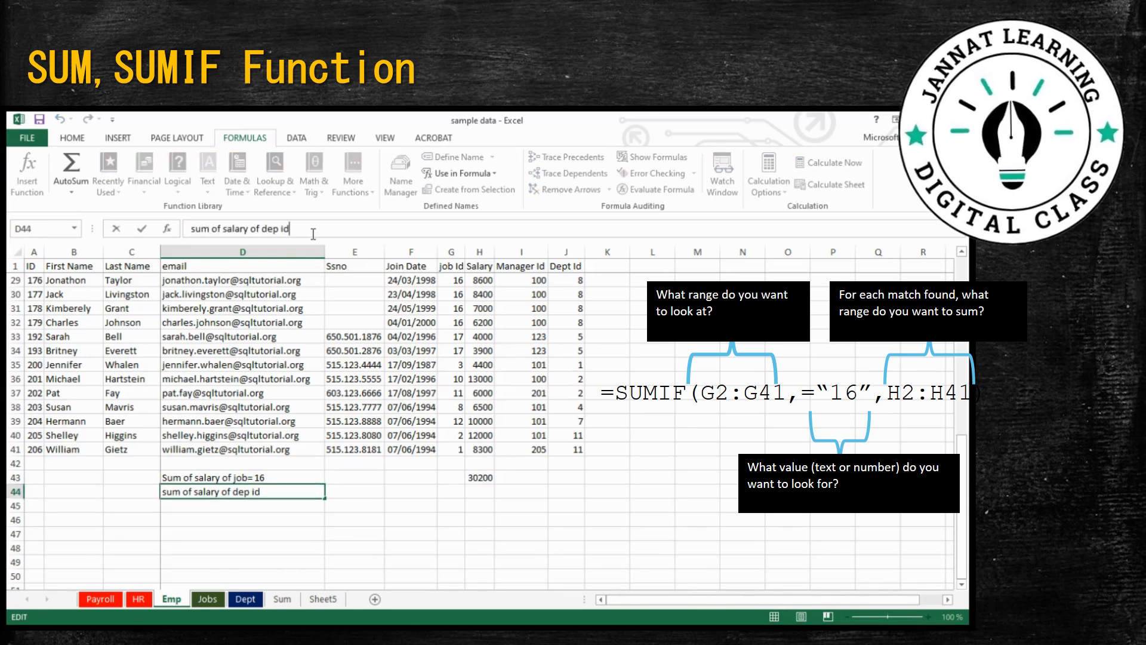
{"action": "type", "text": ">"}
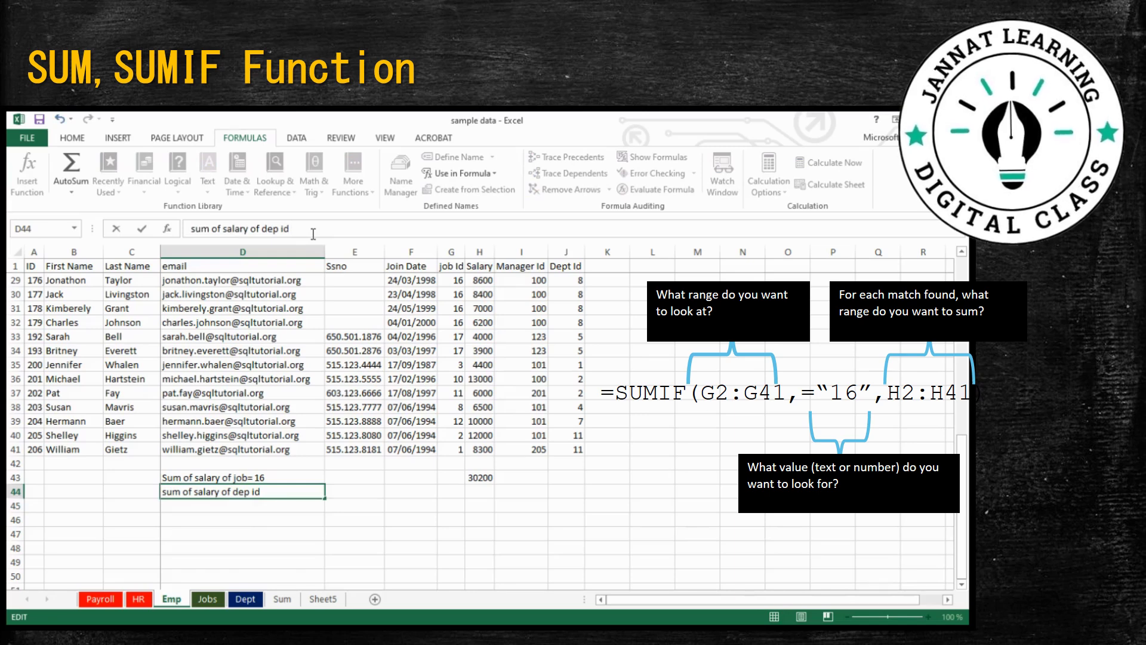
{"action": "type", "text": " 5"}
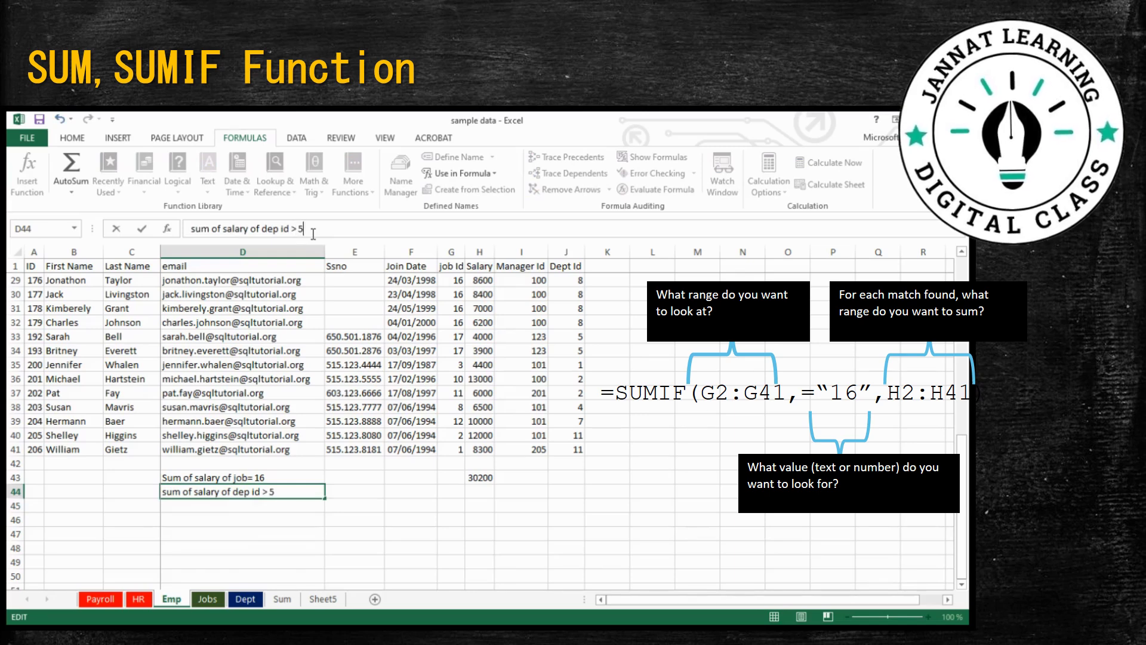
{"action": "key", "text": "Return"}
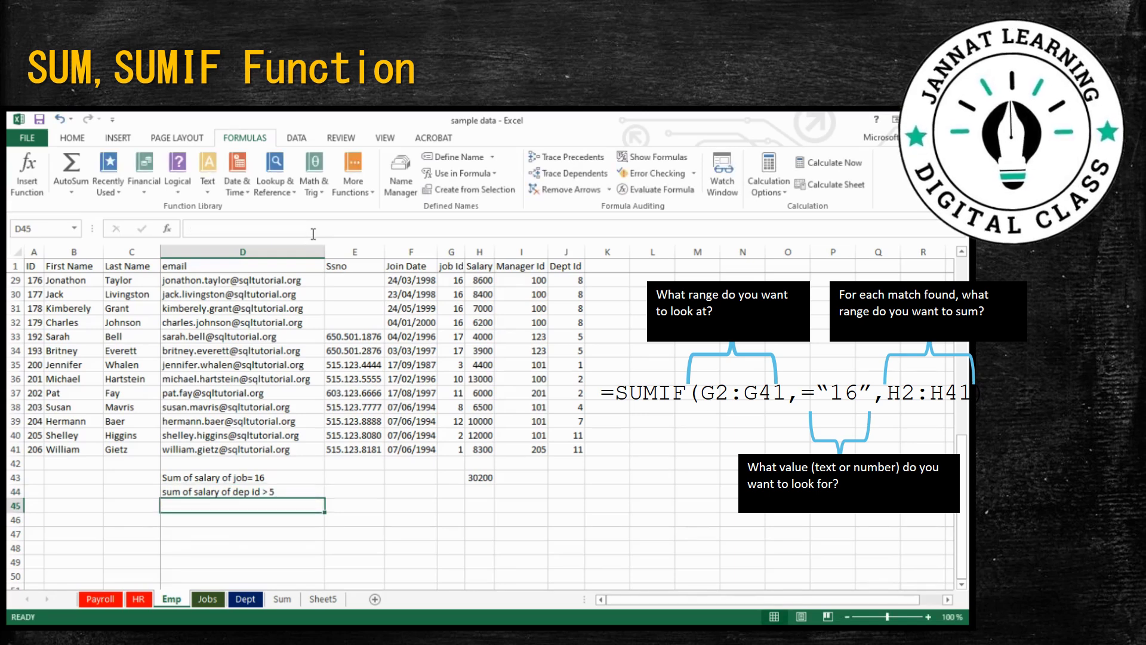
Start a SUMIF formula in H44 with the department id cells j2:j41 as the range to check
{"action": "left_click", "coordinate": [486, 493]}
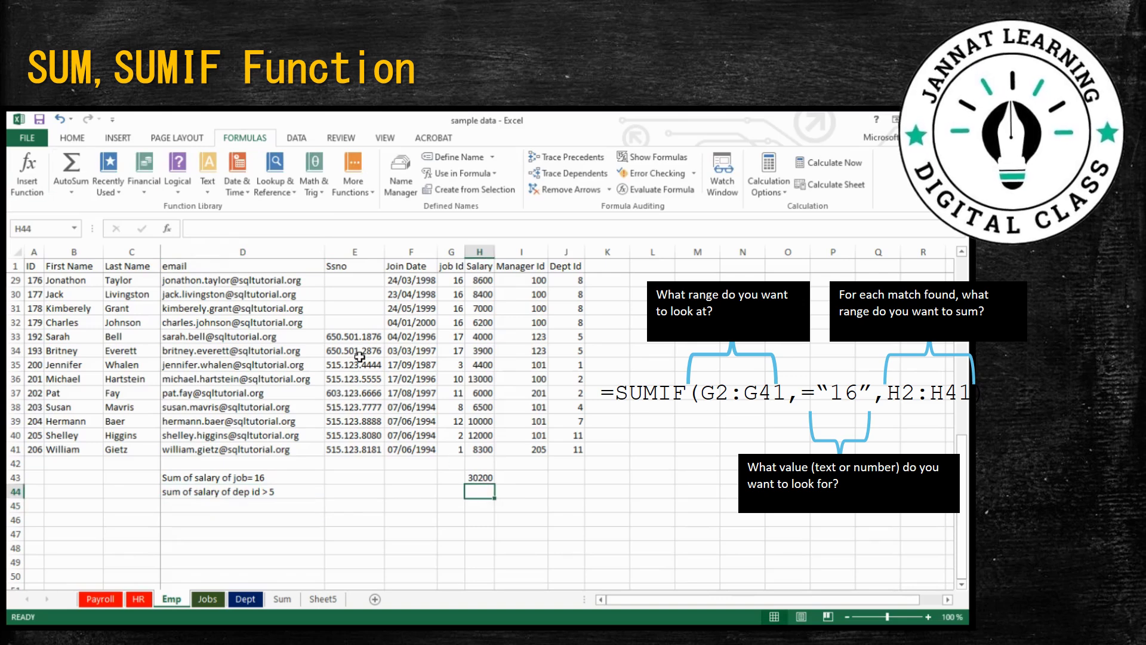
{"action": "type", "text": "=su"}
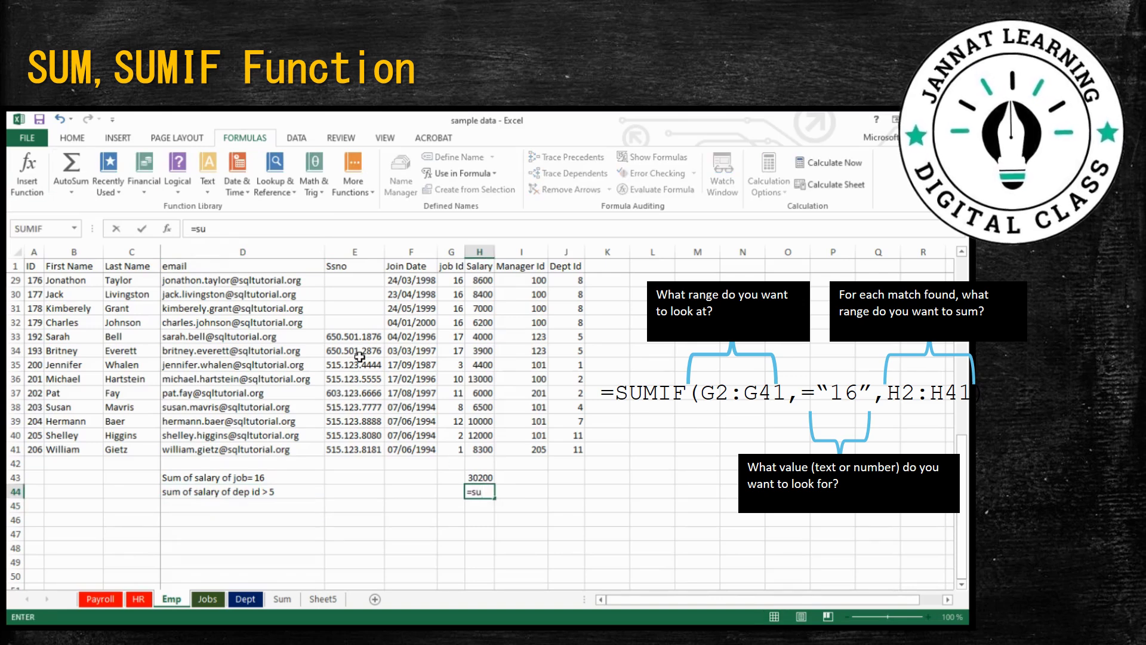
{"action": "type", "text": "m"}
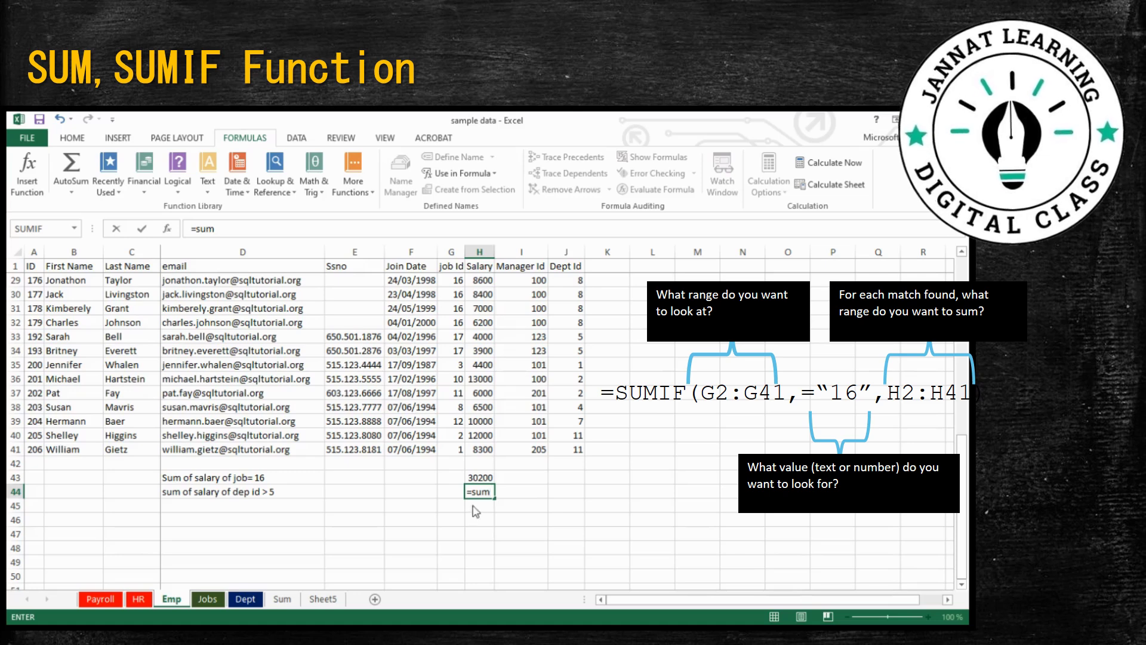
{"action": "type", "text": "i"}
{"action": "key", "text": "Tab"}
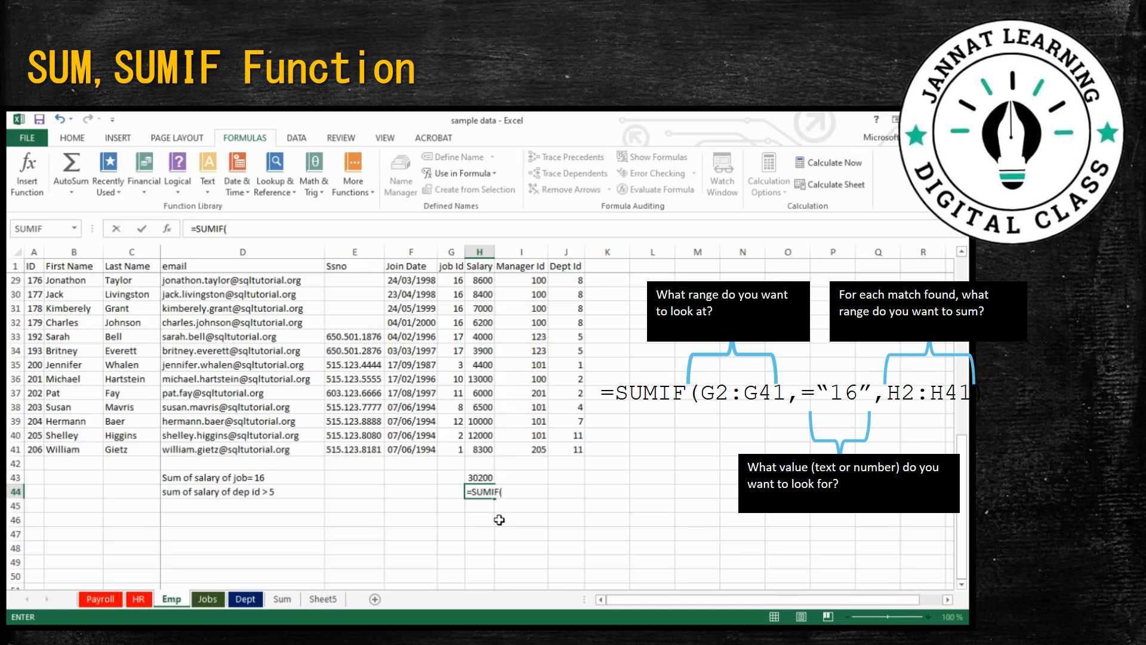
{"action": "type", "text": ")"}
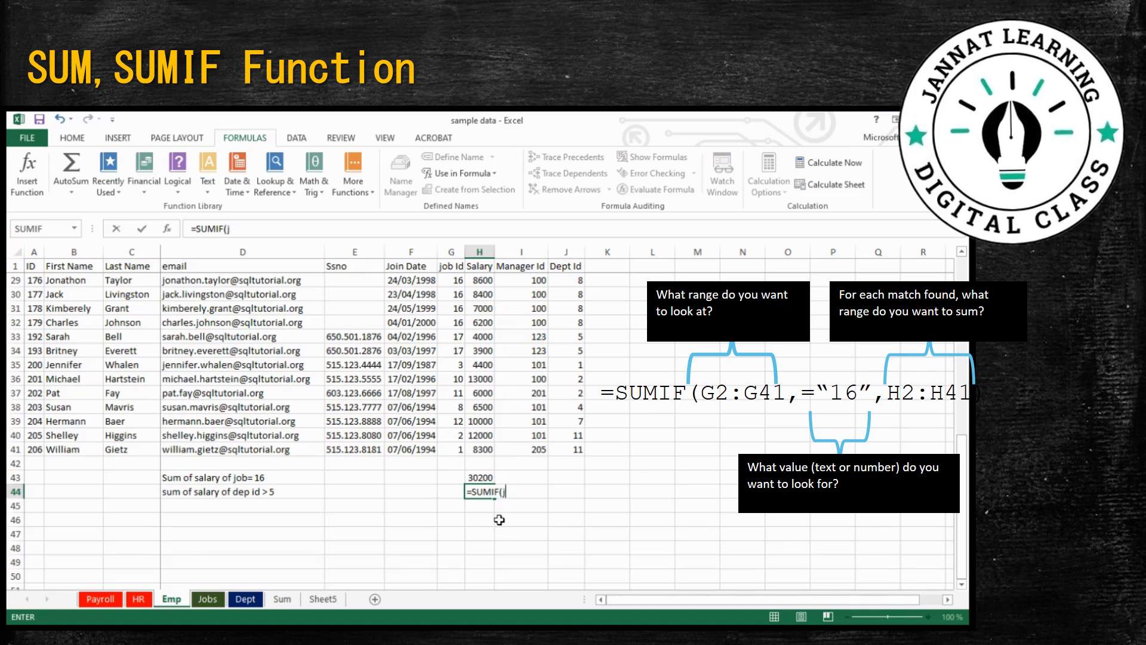
{"action": "type", "text": "2"}
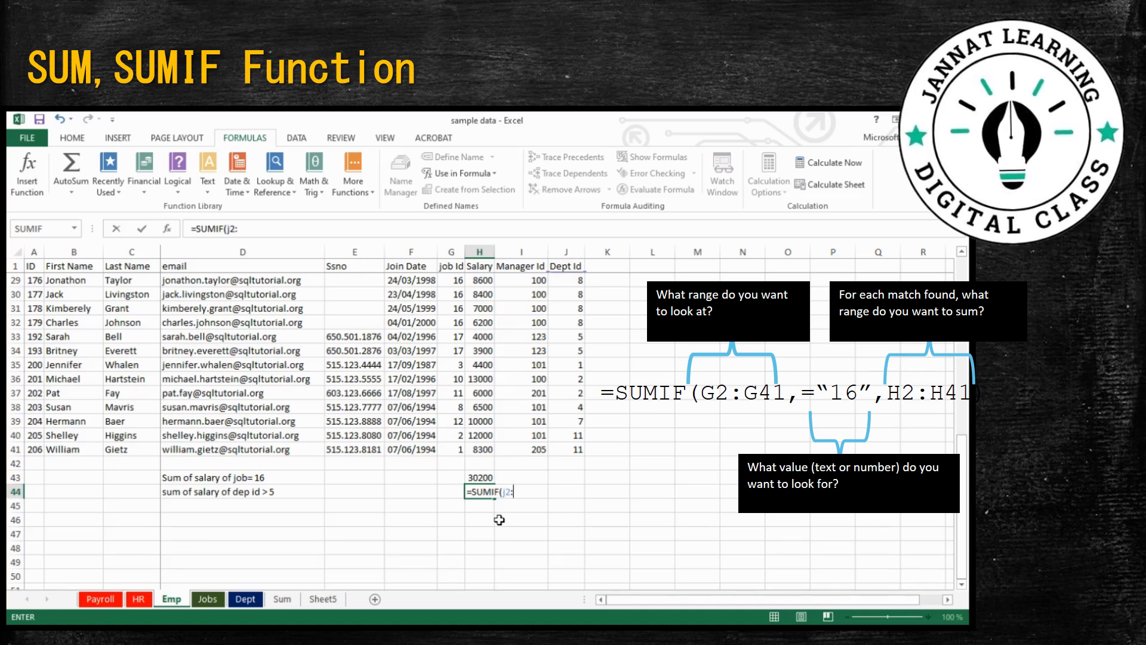
{"action": "type", "text": ":j41"}
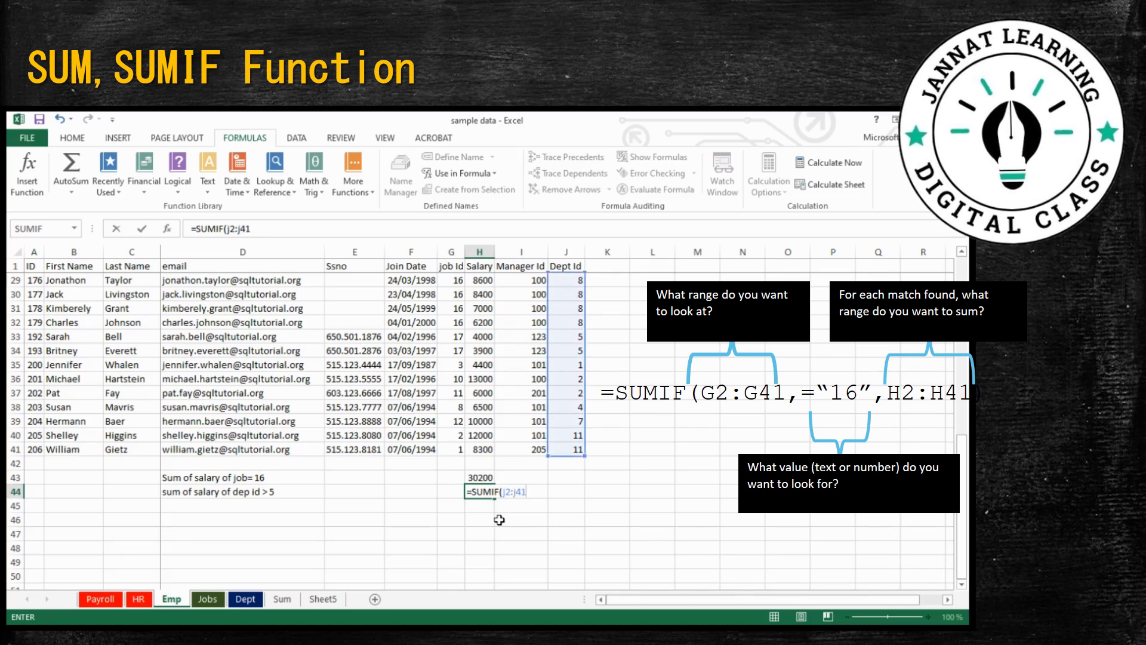
{"action": "type", "text": ","}
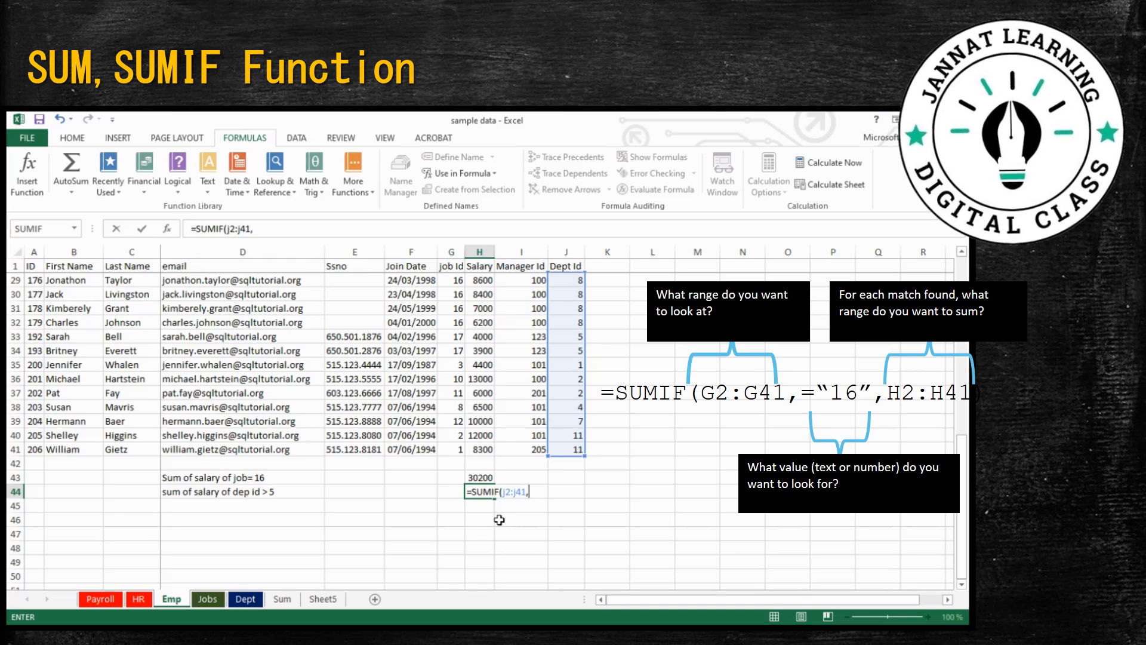
Add >5 as the unquoted criterion and h2:h41 as the sum range, and close the SUMIF formula
{"action": "type", "text": ">="}
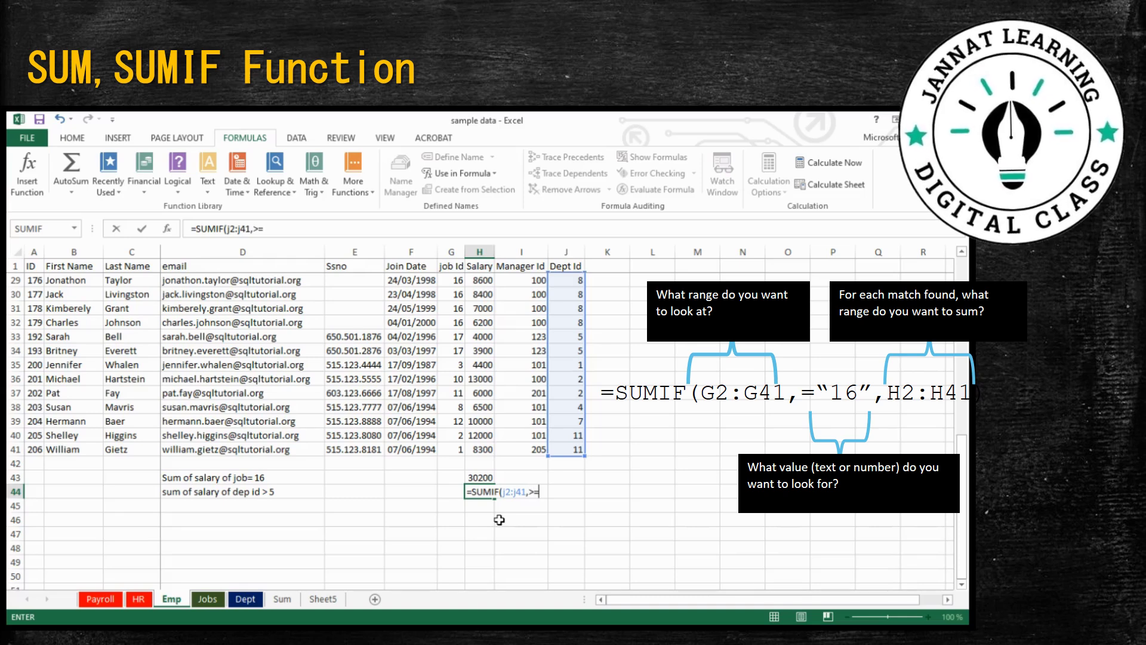
{"action": "key", "text": "BackSpace"}
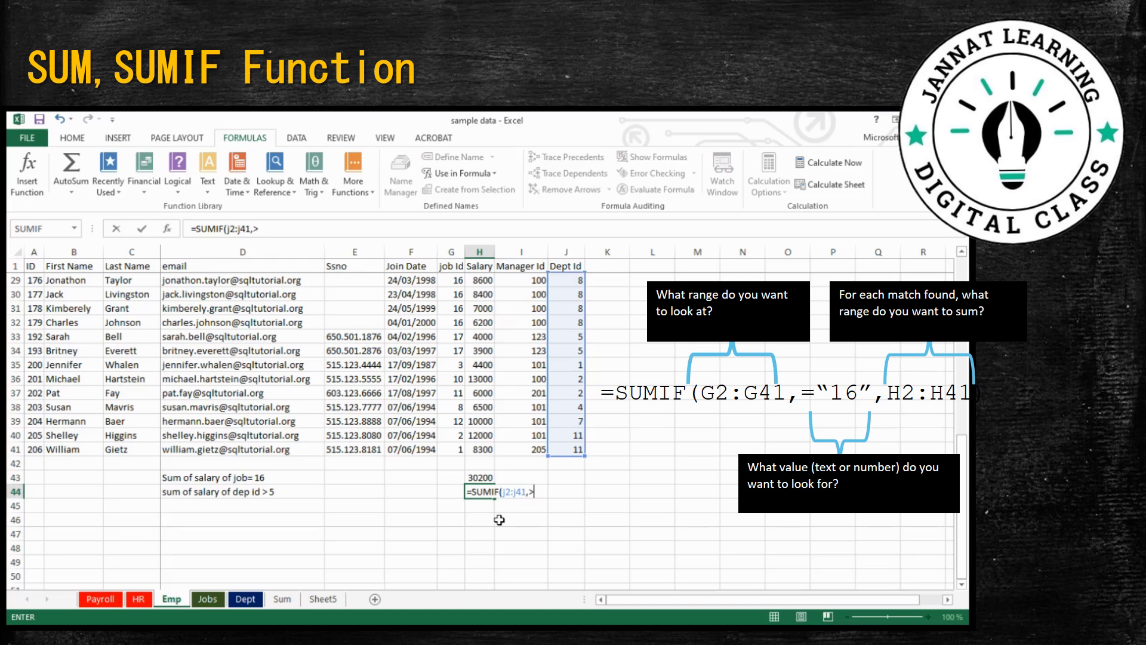
{"action": "type", "text": "5"}
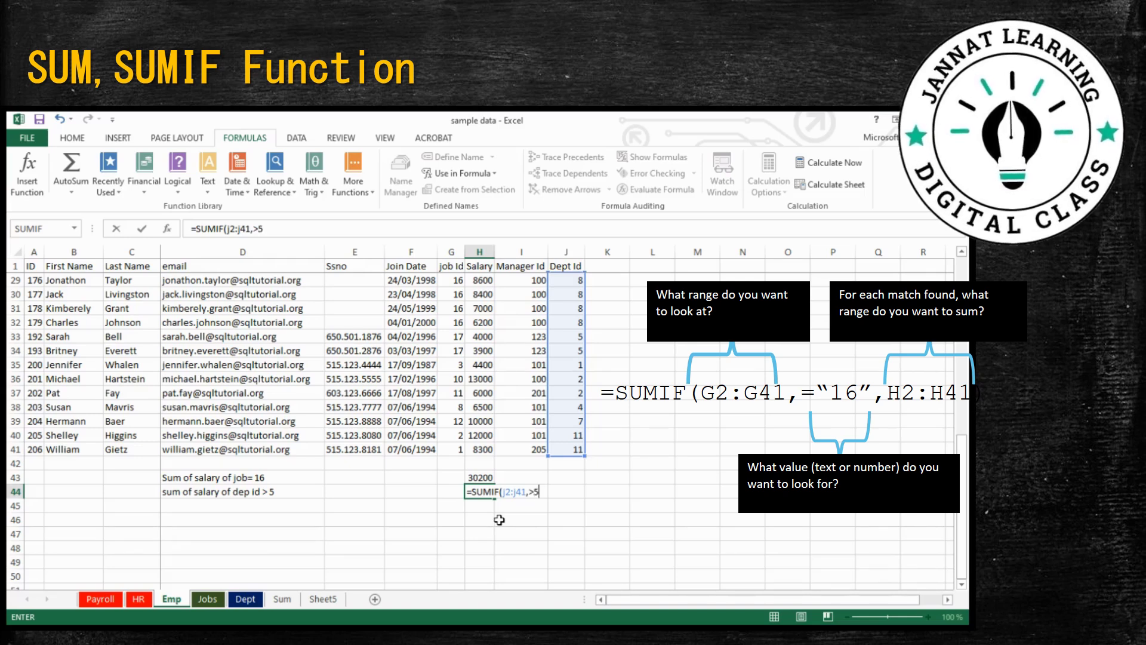
{"action": "type", "text": "m"}
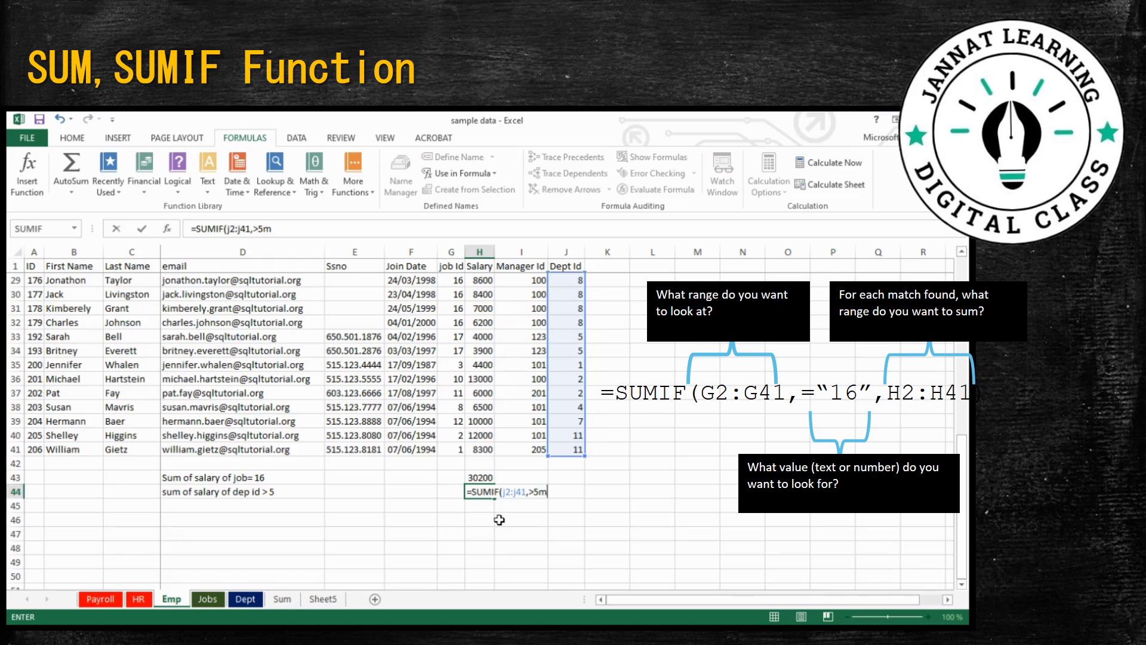
{"action": "key", "text": "BackSpace"}
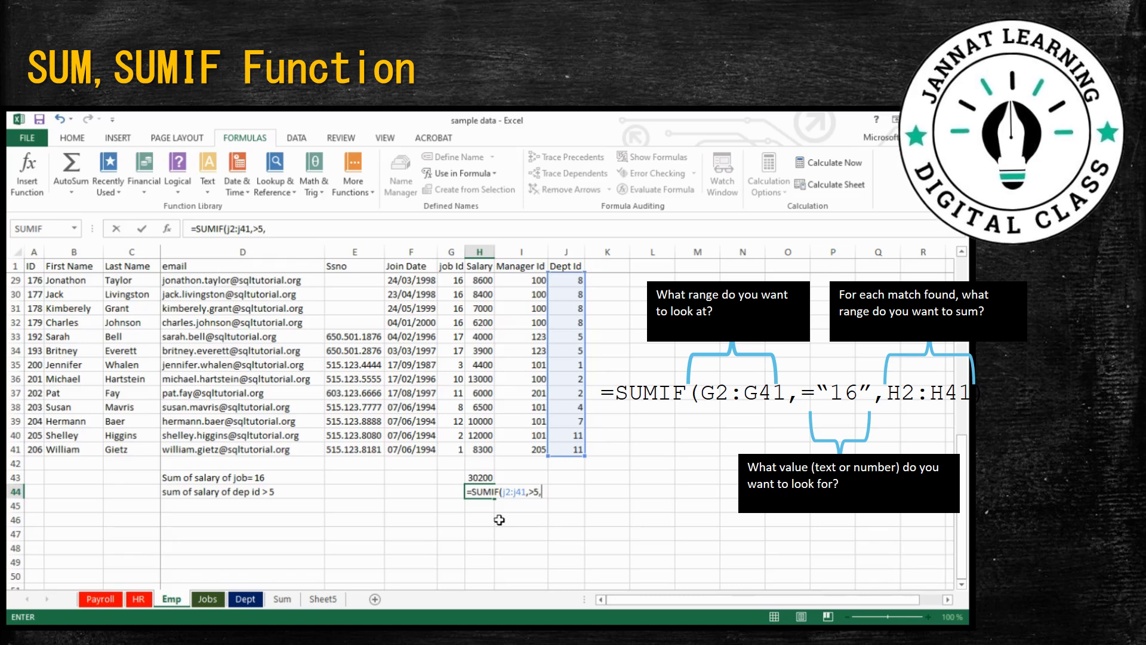
{"action": "type", "text": ",h2"}
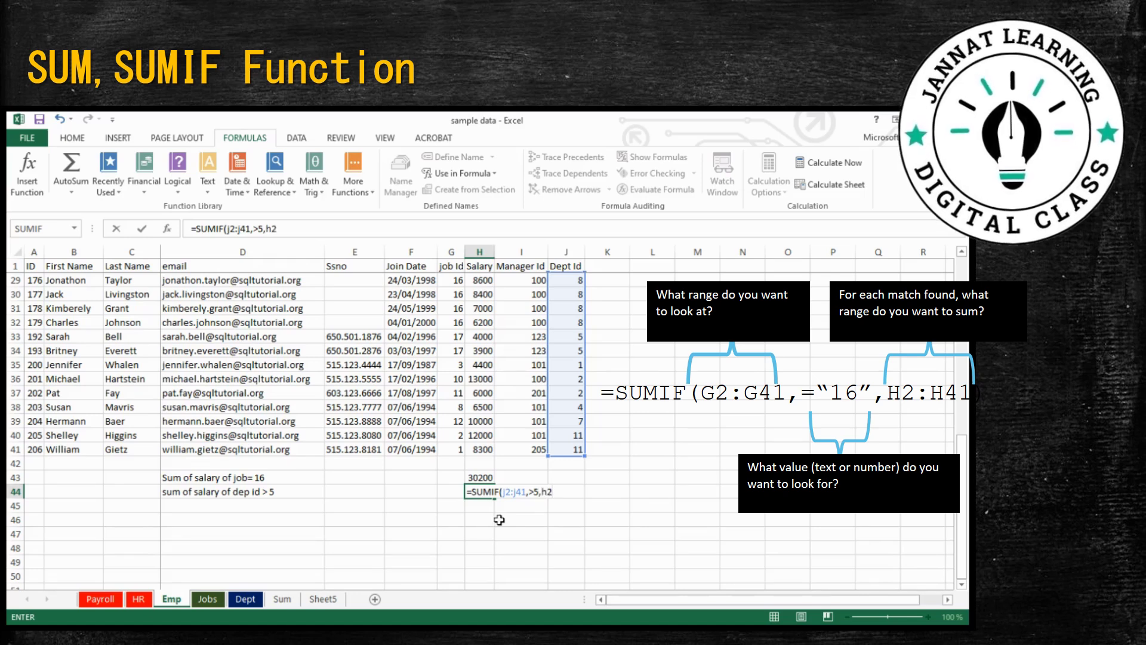
{"action": "type", "text": ":h4"}
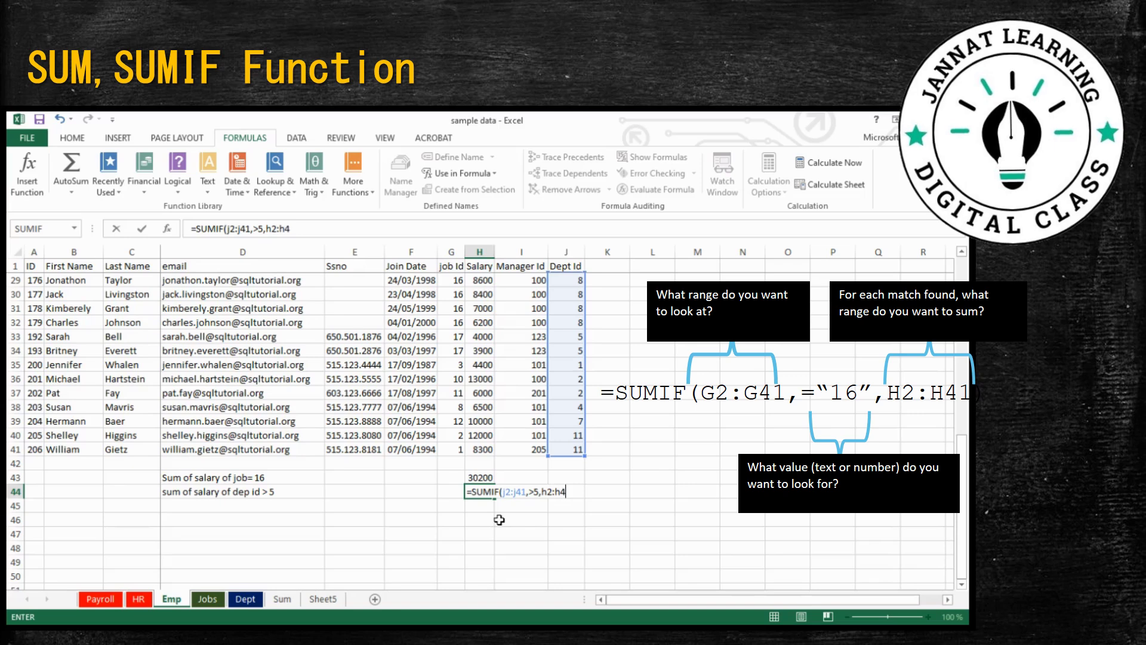
{"action": "type", "text": "1)"}
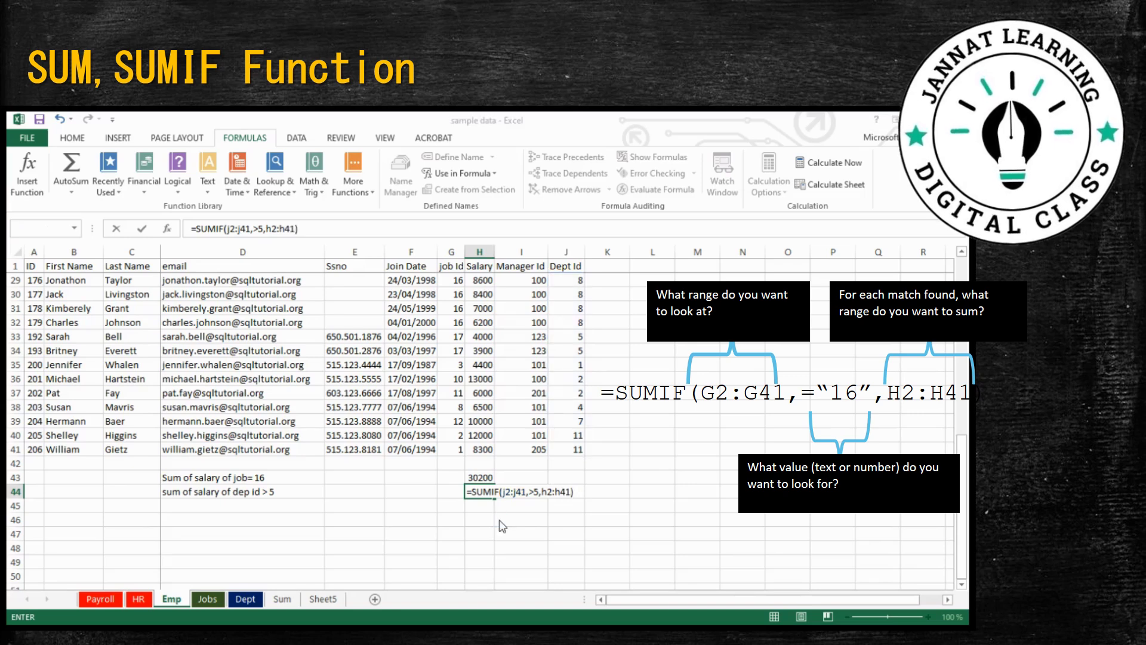
Enclose the >5 criterion in double quotation marks and commit the SUMIF formula in H44
{"action": "key", "text": "F2"}
{"action": "key", "text": "Left"}
{"action": "key", "text": "Left"}
{"action": "key", "text": "Left"}
{"action": "key", "text": "Left"}
{"action": "key", "text": "Left"}
{"action": "key", "text": "Left"}
{"action": "key", "text": "Left"}
{"action": "key", "text": "Left"}
{"action": "key", "text": "Left"}
{"action": "key", "text": "Left"}
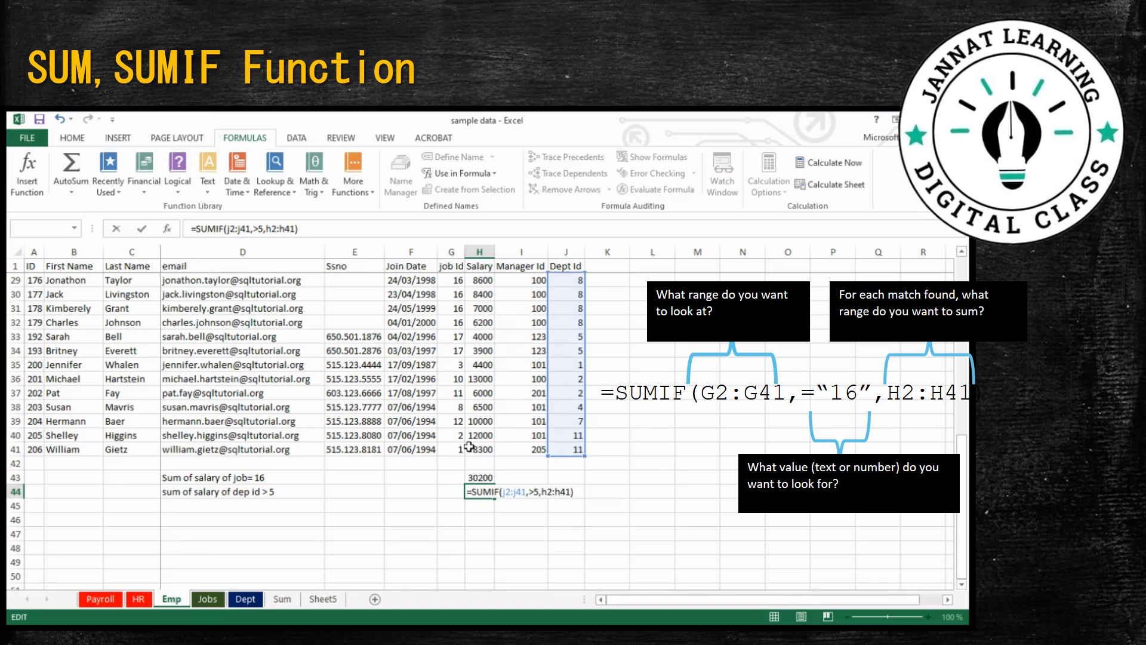
{"action": "type", "text": "\""}
{"action": "key", "text": "Right"}
{"action": "key", "text": "Right"}
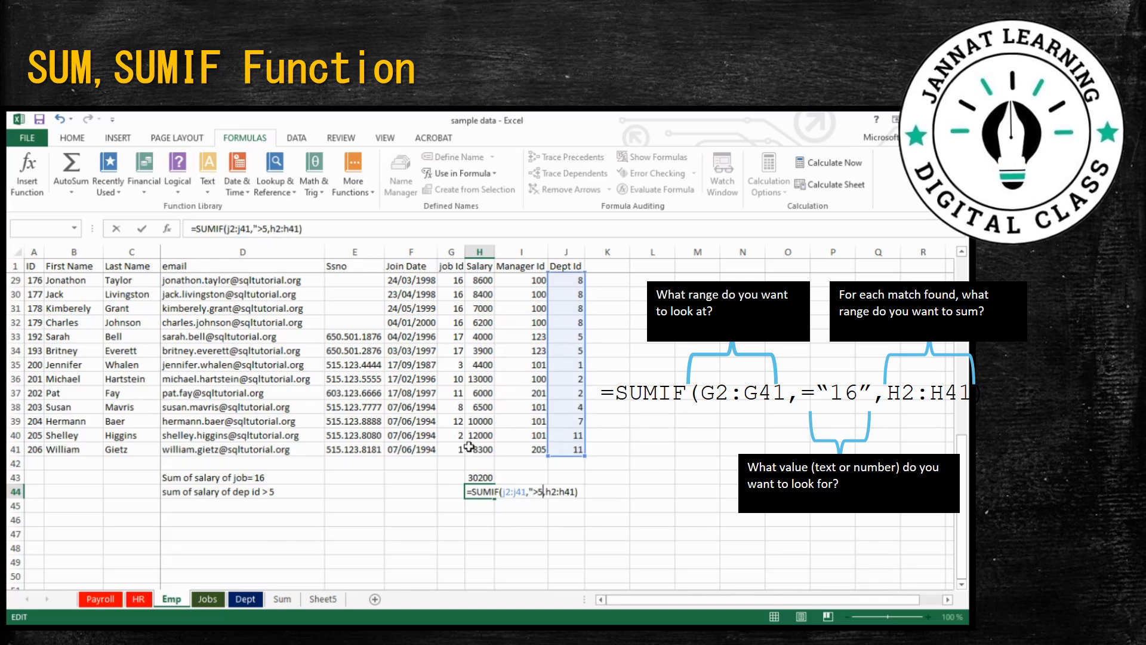
{"action": "type", "text": "\""}
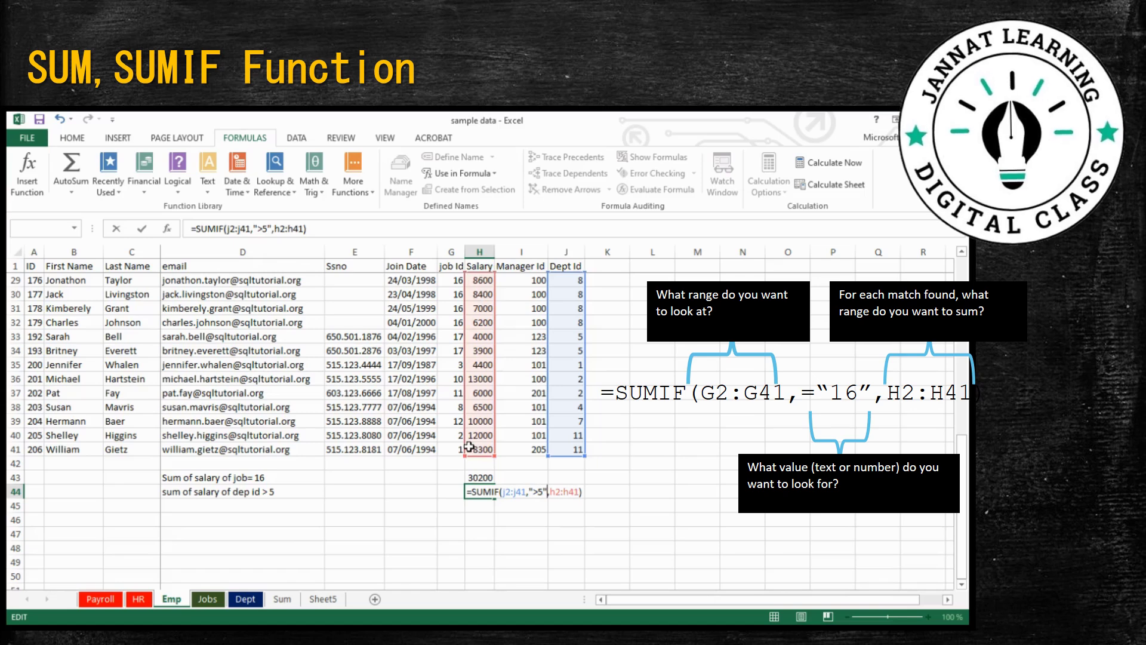
{"action": "key", "text": "Return"}
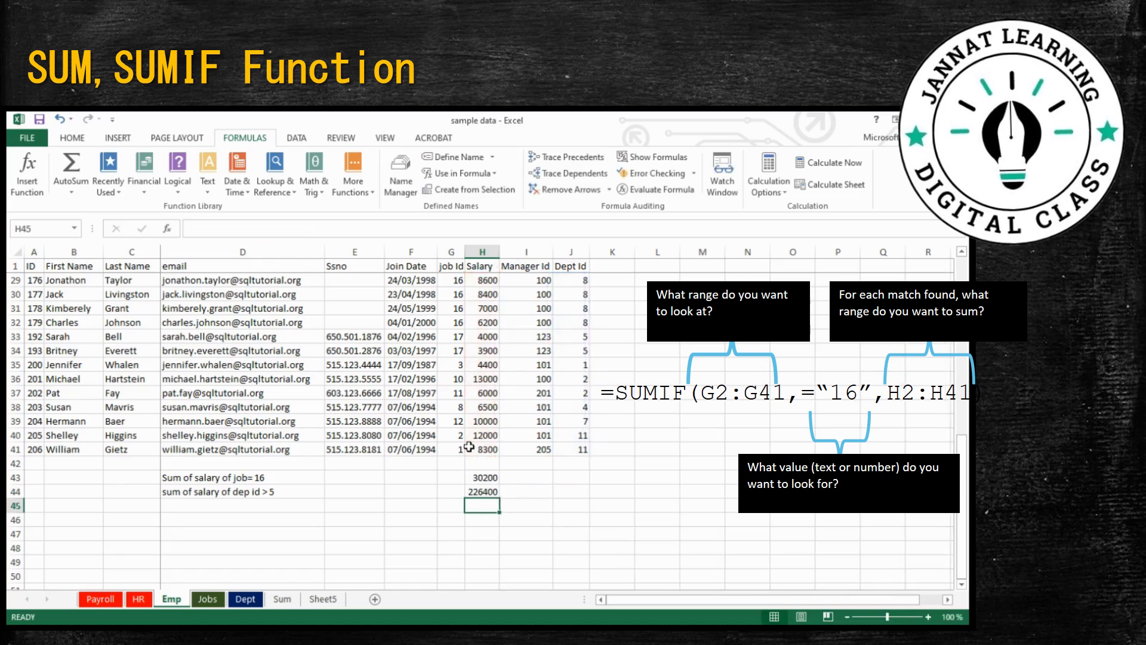
{"action": "left_click", "coordinate": [484, 492]}
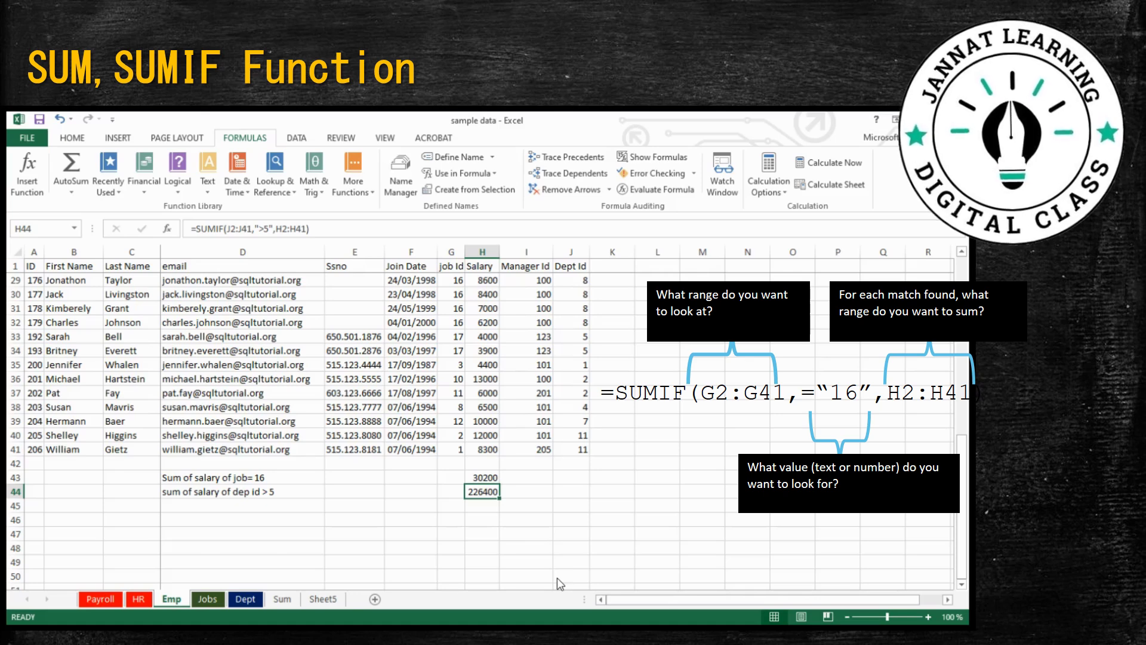
{"action": "left_click", "coordinate": [196, 504]}
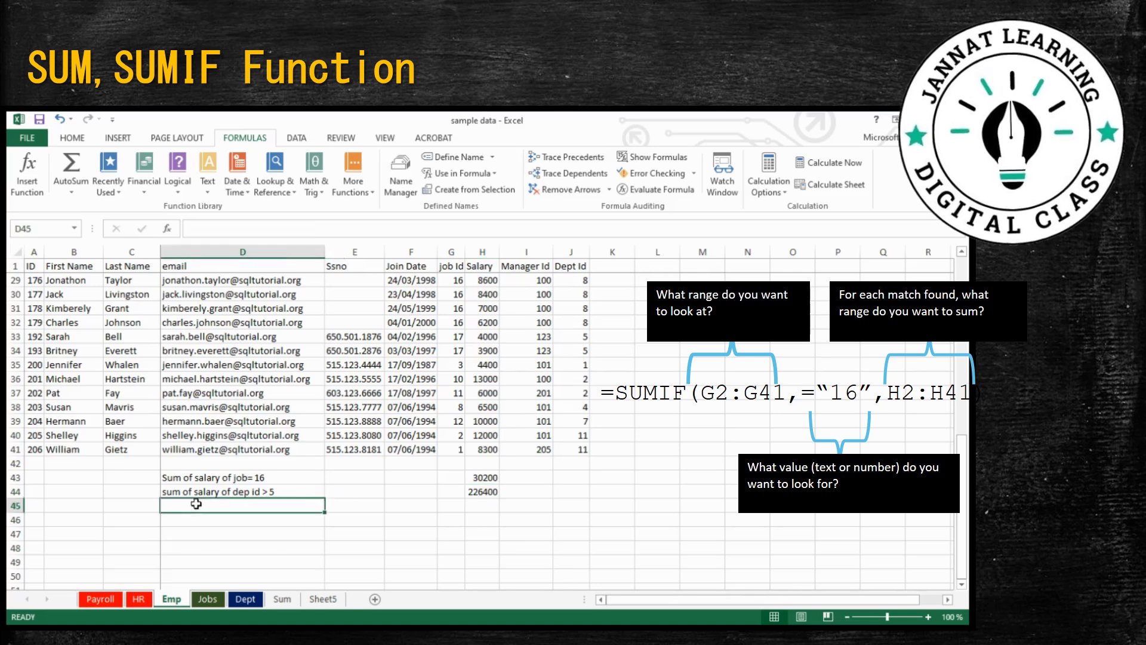
{"action": "type", "text": "sum"}
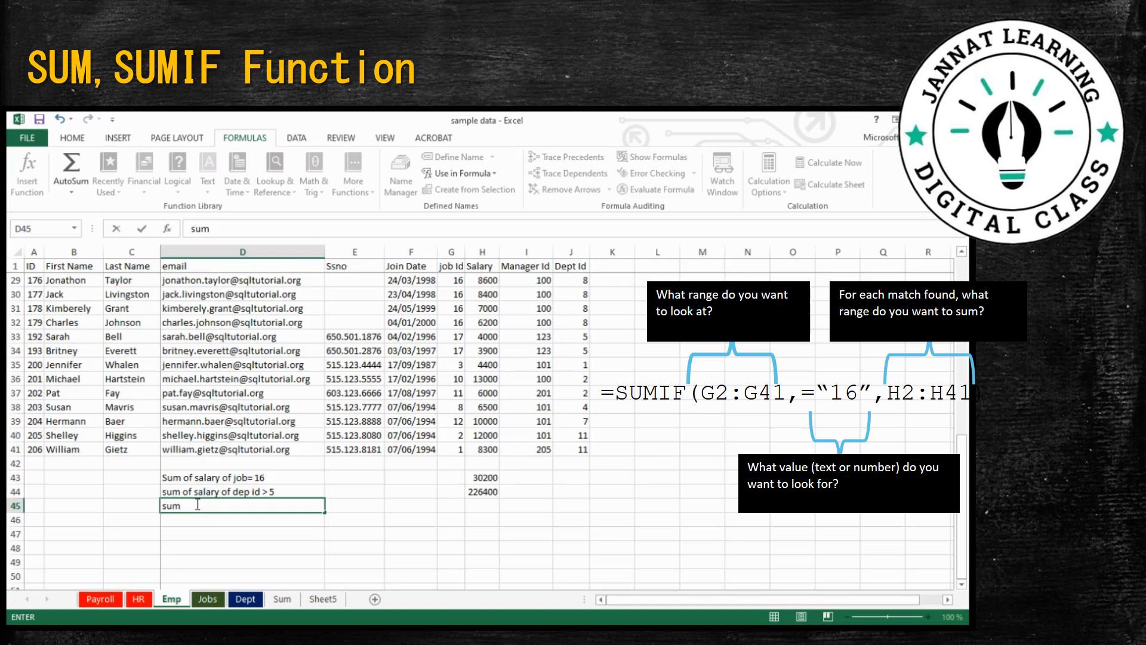
{"action": "type", "text": " of"}
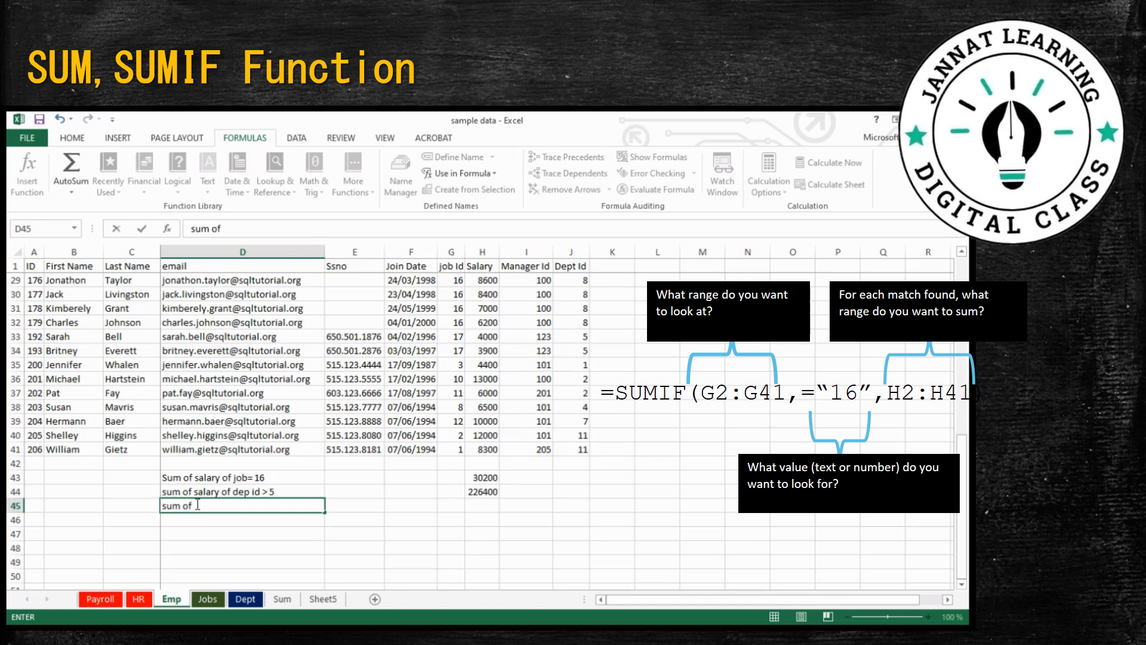
{"action": "key", "text": "BackSpace"}
{"action": "key", "text": "BackSpace"}
{"action": "key", "text": "BackSpace"}
{"action": "key", "text": "BackSpace"}
{"action": "key", "text": "BackSpace"}
{"action": "key", "text": "BackSpace"}
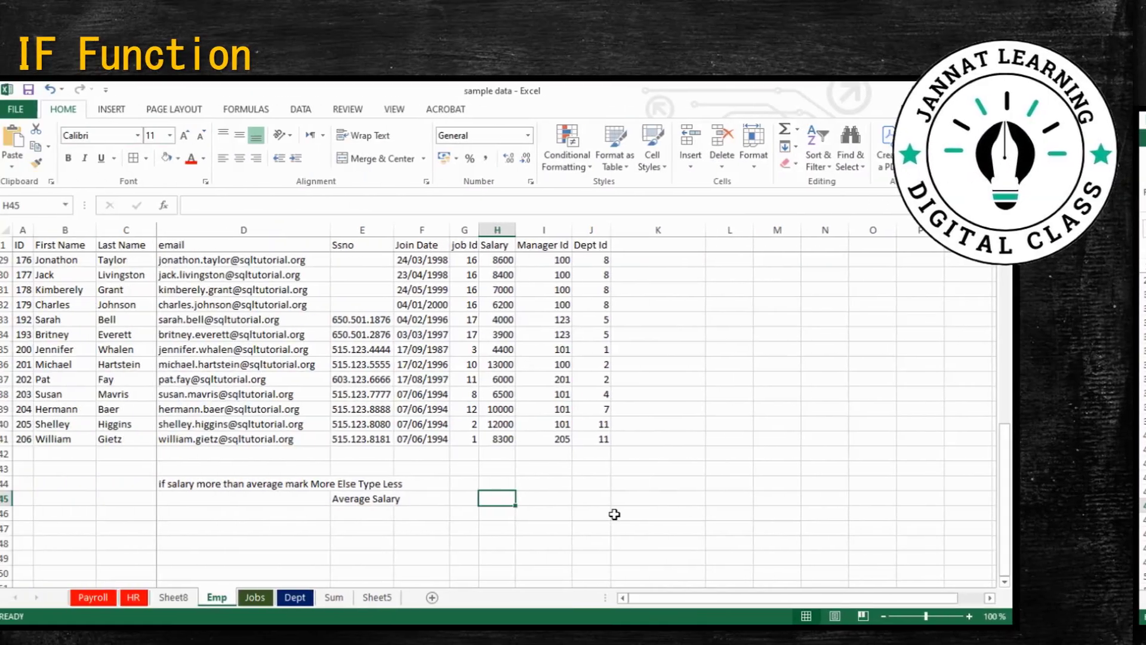
{"action": "left_click", "coordinate": [199, 485]}
{"action": "left_click", "coordinate": [376, 482]}
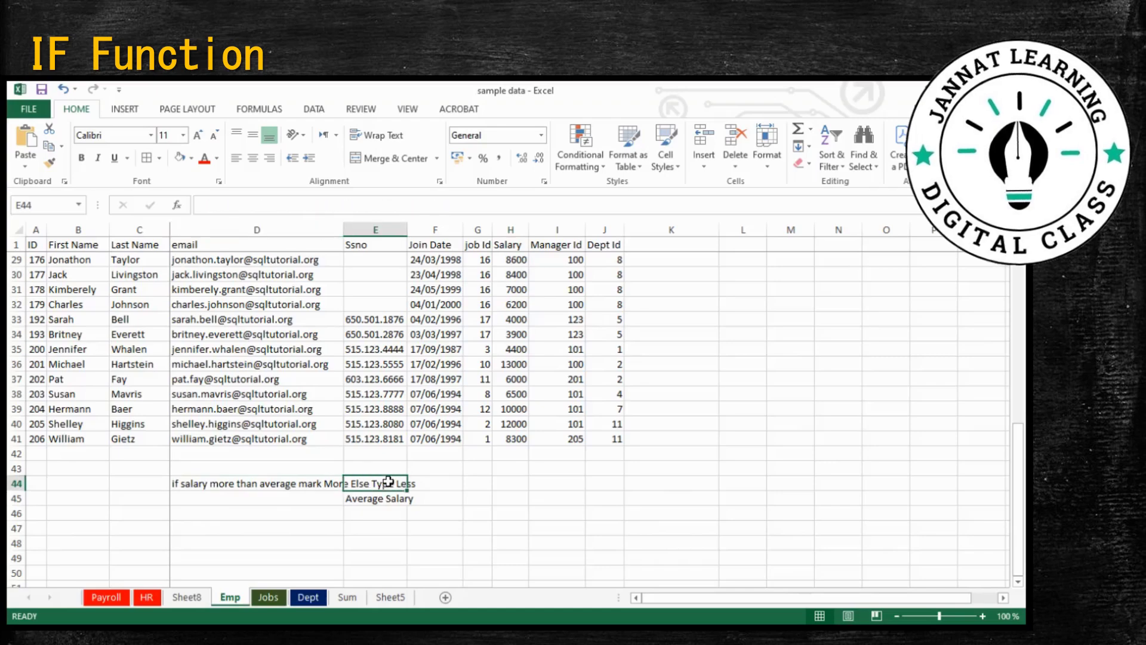
{"action": "left_click", "coordinate": [396, 507]}
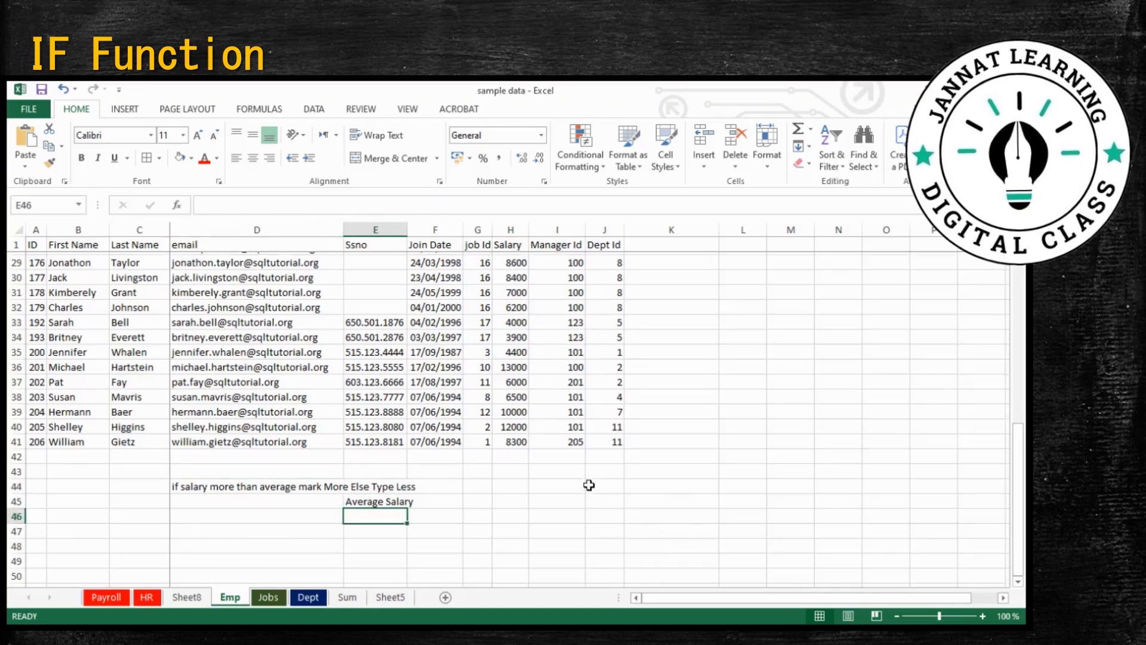
Calculate the average of the salaries in h2:h41 with an AVERAGE formula in H45, beside the Average Salary label
{"action": "scroll", "coordinate": [587, 480], "scroll_direction": "up", "scroll_amount": 2}
{"action": "scroll", "coordinate": [579, 470], "scroll_direction": "down", "scroll_amount": 1}
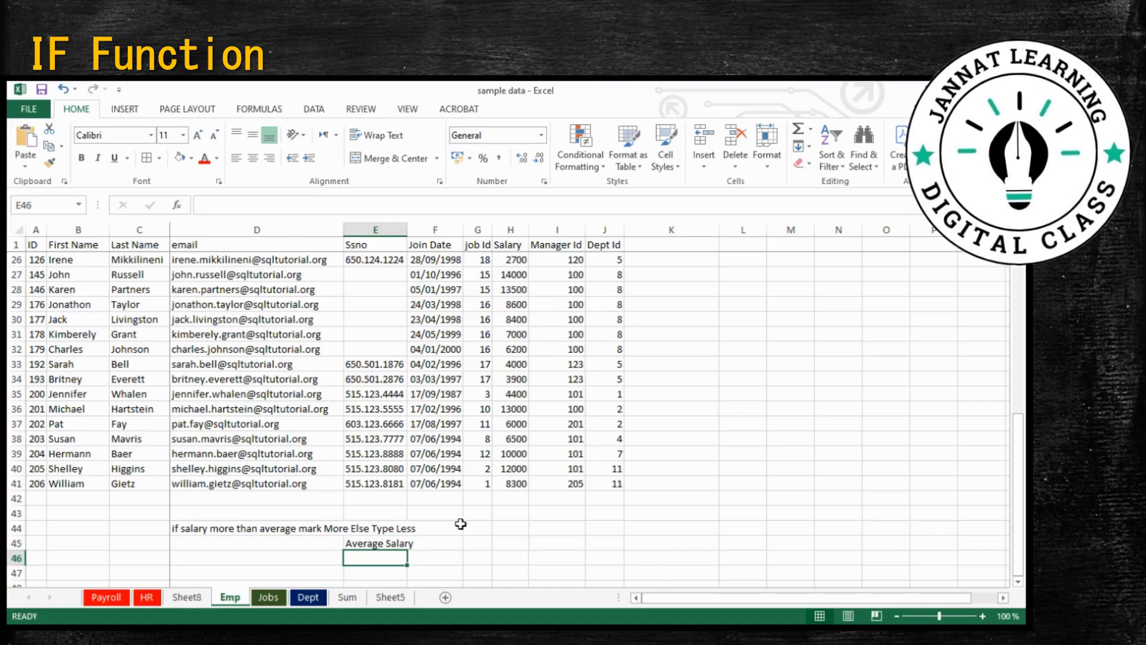
{"action": "scroll", "coordinate": [454, 525], "scroll_direction": "up", "scroll_amount": 1}
{"action": "scroll", "coordinate": [454, 526], "scroll_direction": "down", "scroll_amount": 2}
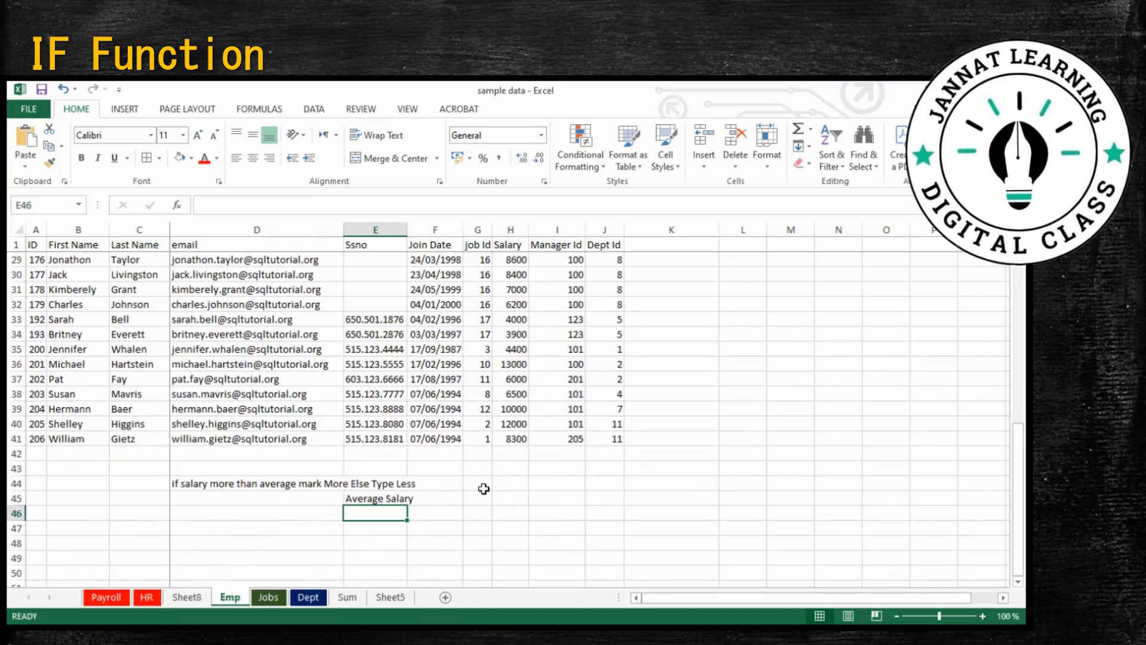
{"action": "left_click", "coordinate": [366, 497]}
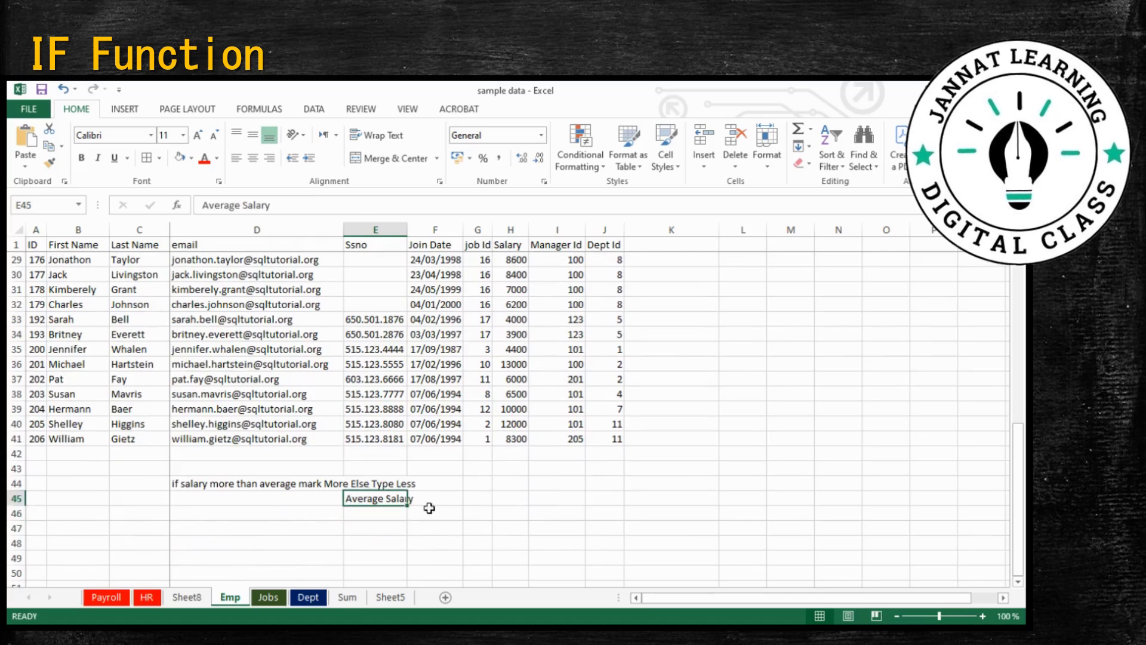
{"action": "left_click", "coordinate": [518, 502]}
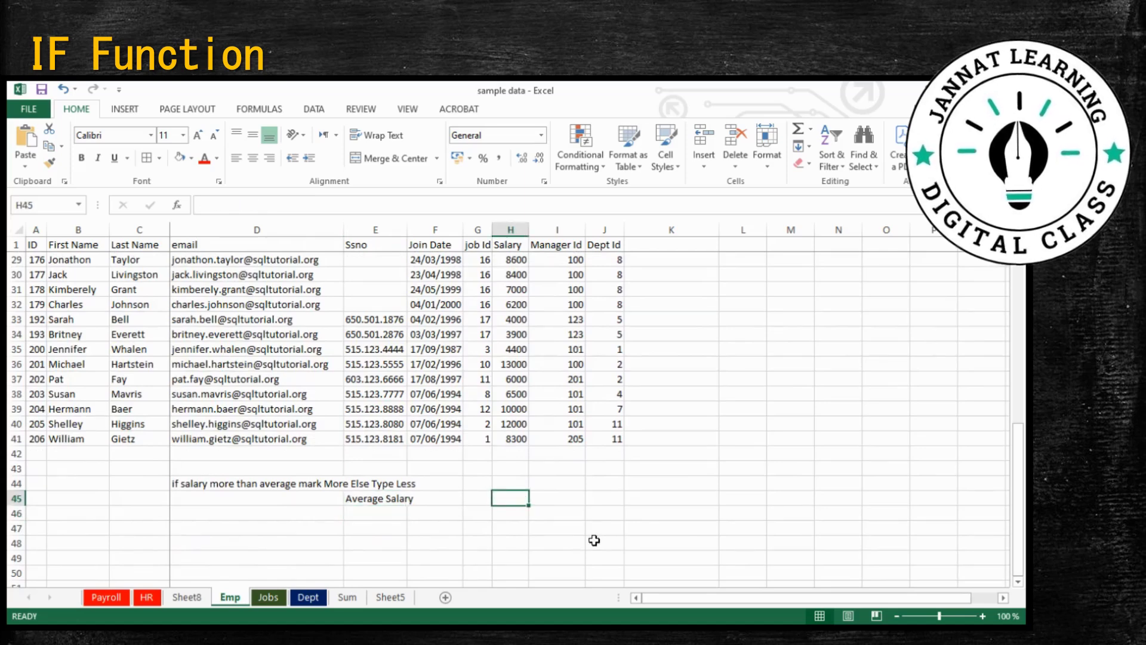
{"action": "type", "text": "=av"}
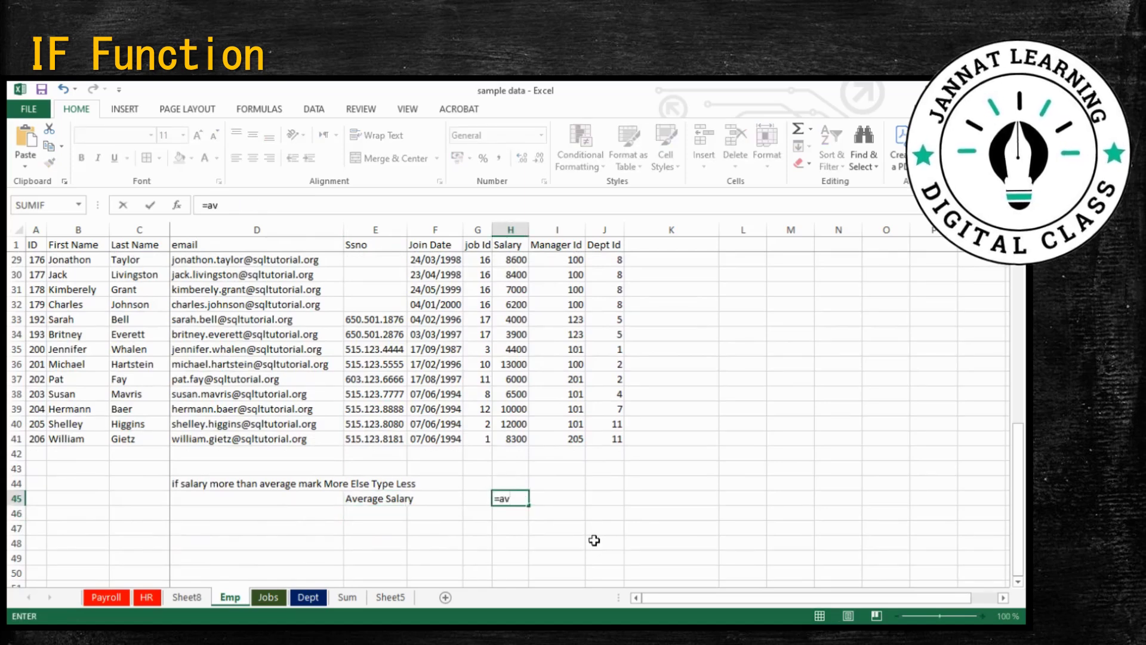
{"action": "key", "text": "Tab"}
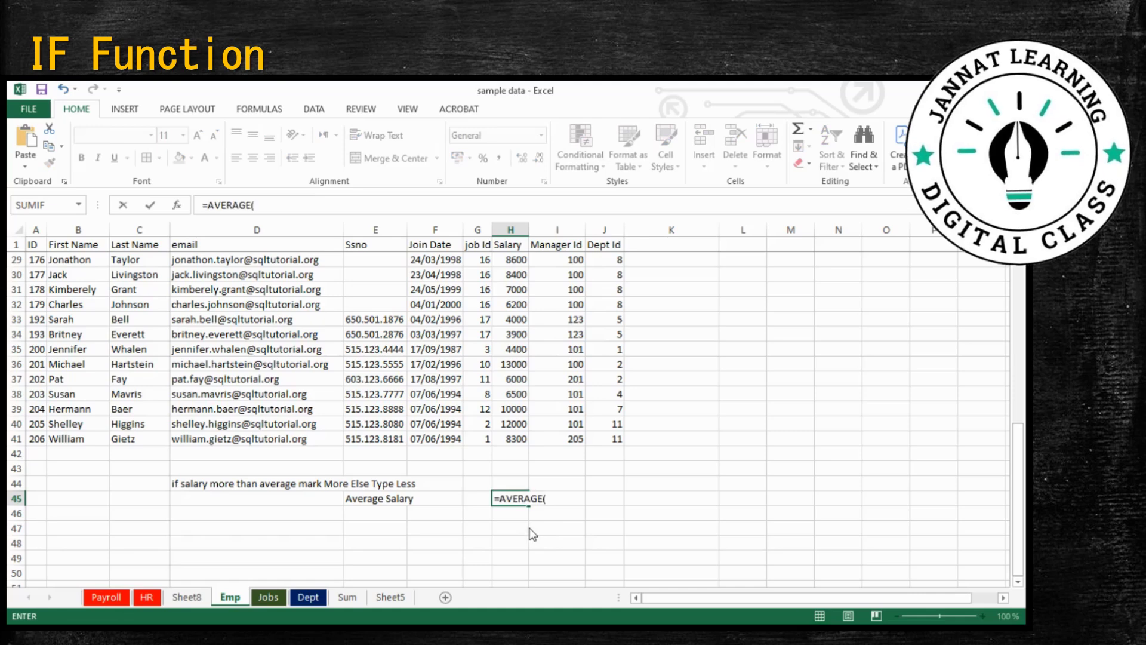
{"action": "type", "text": "h2:h41"}
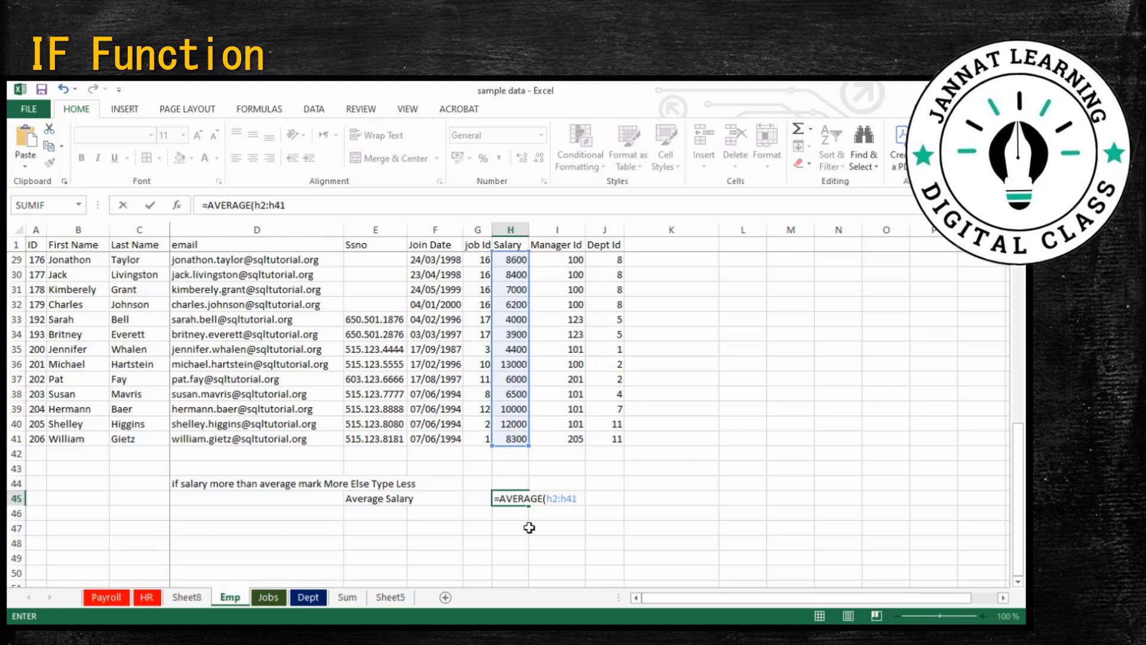
{"action": "key", "text": "Return"}
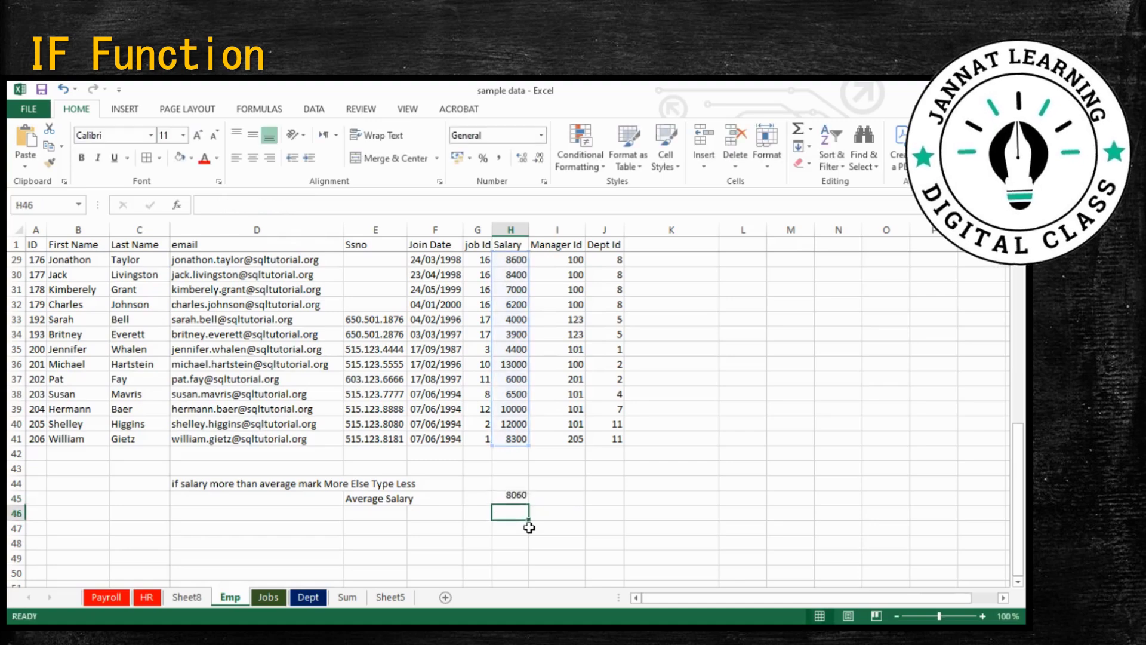
Start an IF formula in K2 that tests whether salary H2 is greater than the average in H45
{"action": "left_click", "coordinate": [512, 498]}
{"action": "scroll", "coordinate": [517, 490], "scroll_direction": "up", "scroll_amount": 9}
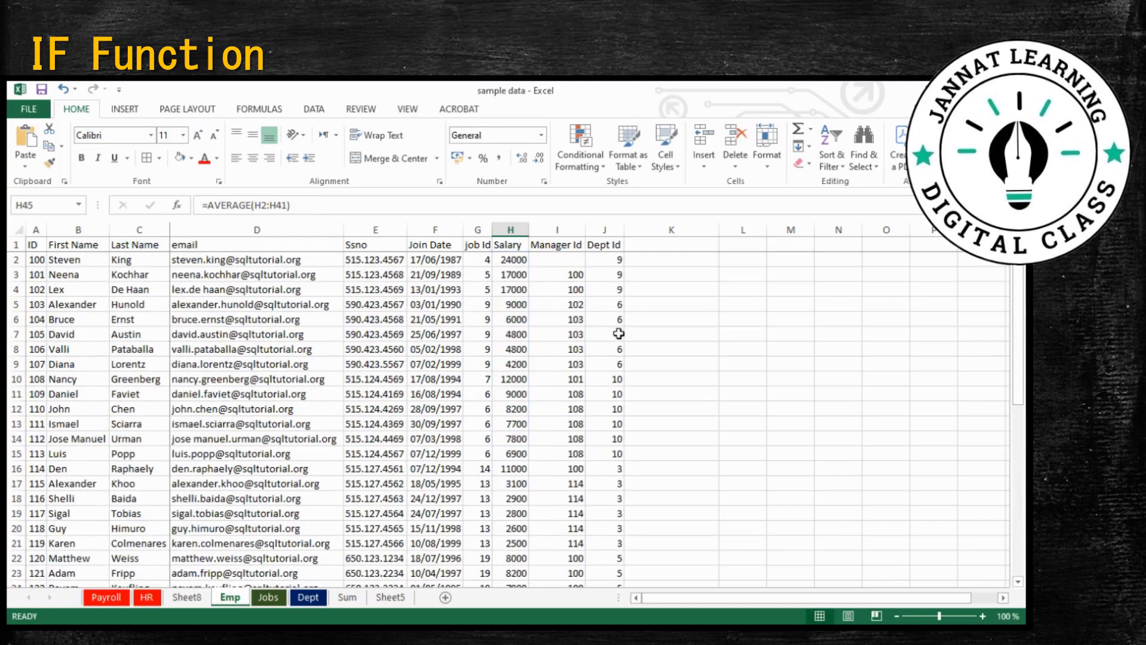
{"action": "left_click", "coordinate": [656, 259]}
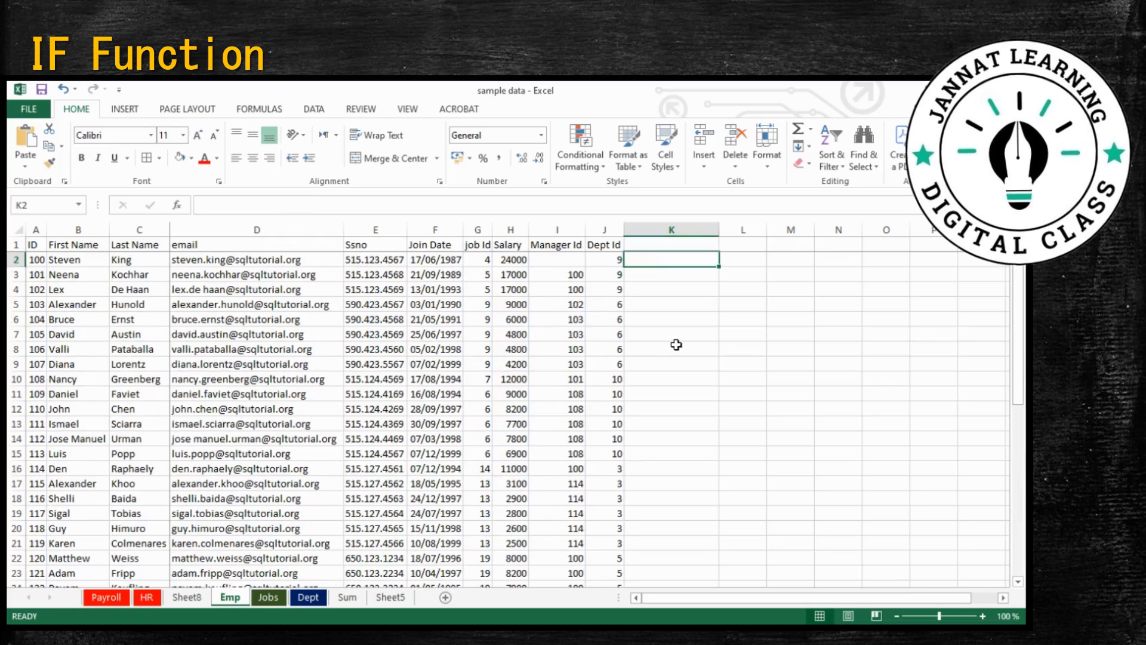
{"action": "type", "text": "=if"}
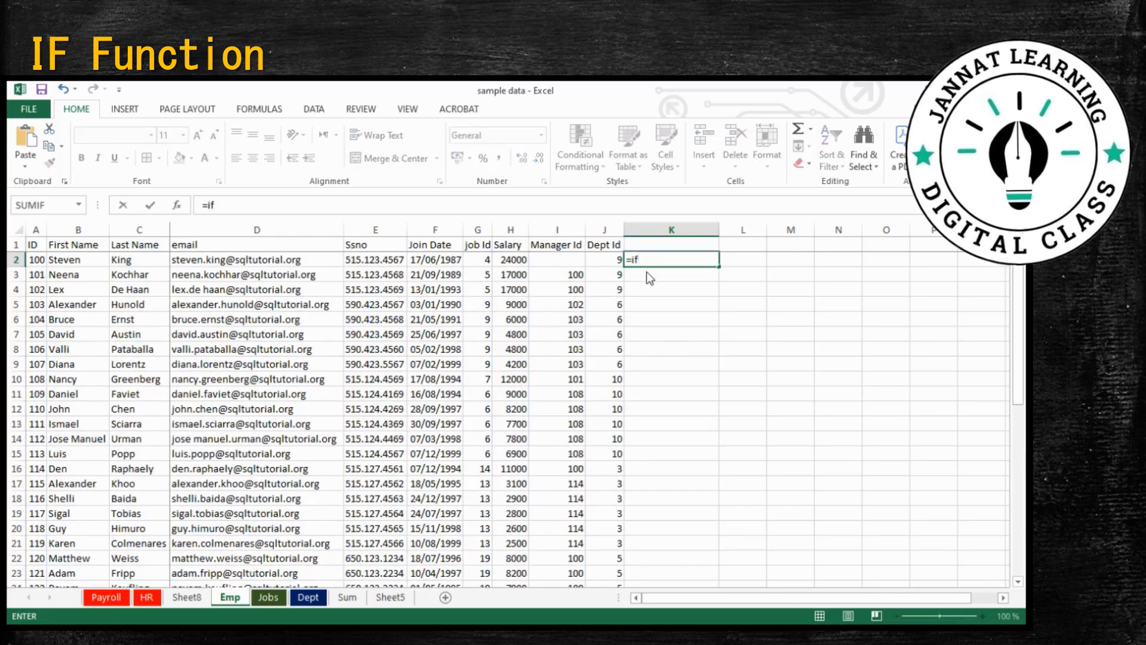
{"action": "type", "text": "("}
{"action": "left_click", "coordinate": [510, 261]}
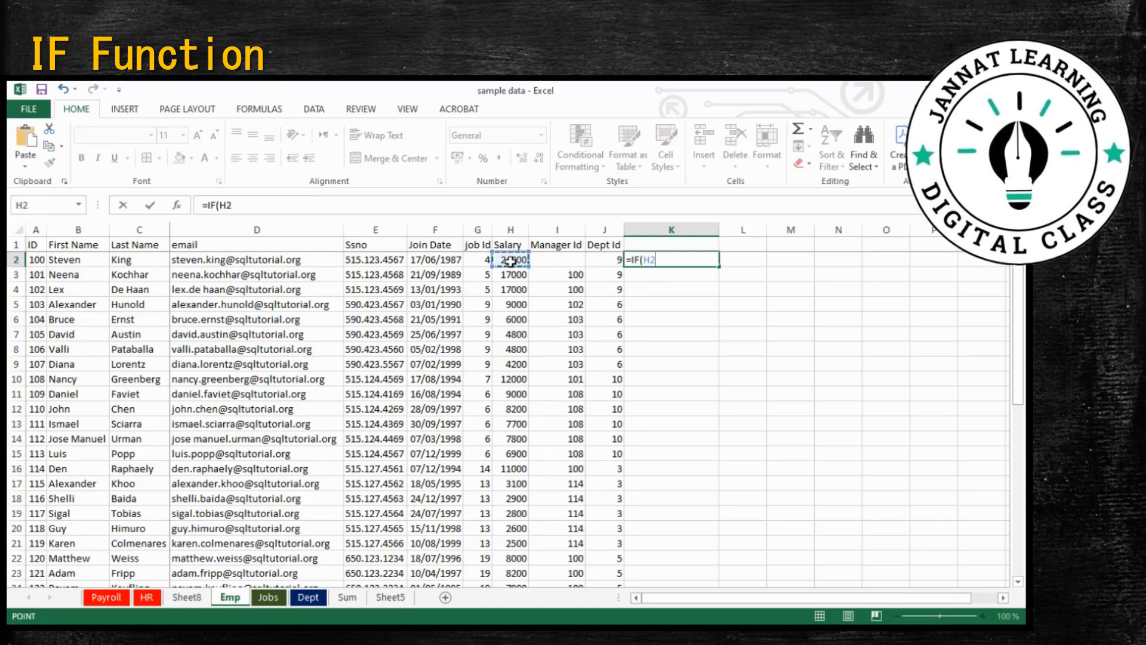
{"action": "type", "text": ">"}
{"action": "scroll", "coordinate": [509, 365], "scroll_direction": "down", "scroll_amount": 9}
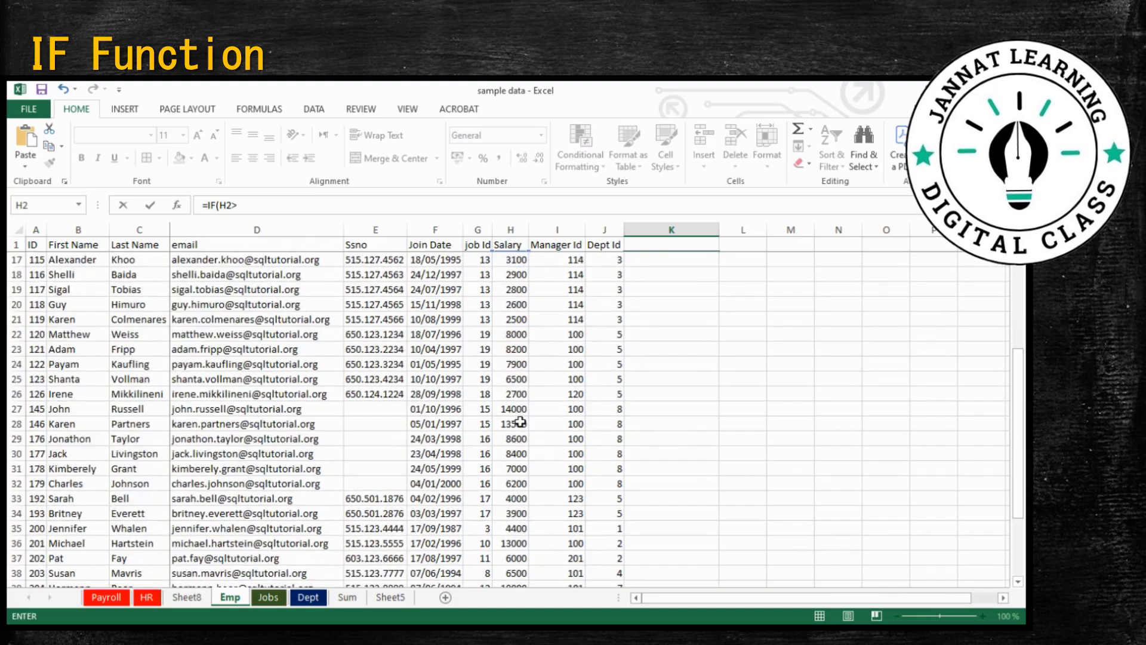
{"action": "left_click", "coordinate": [516, 500]}
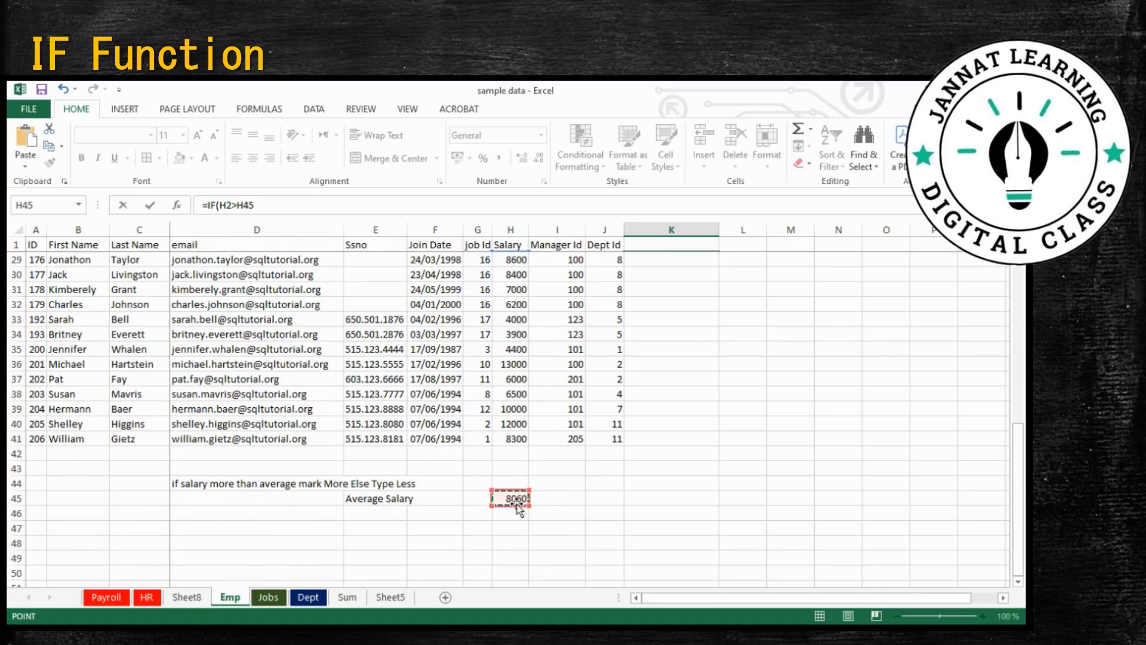
{"action": "type", "text": ","}
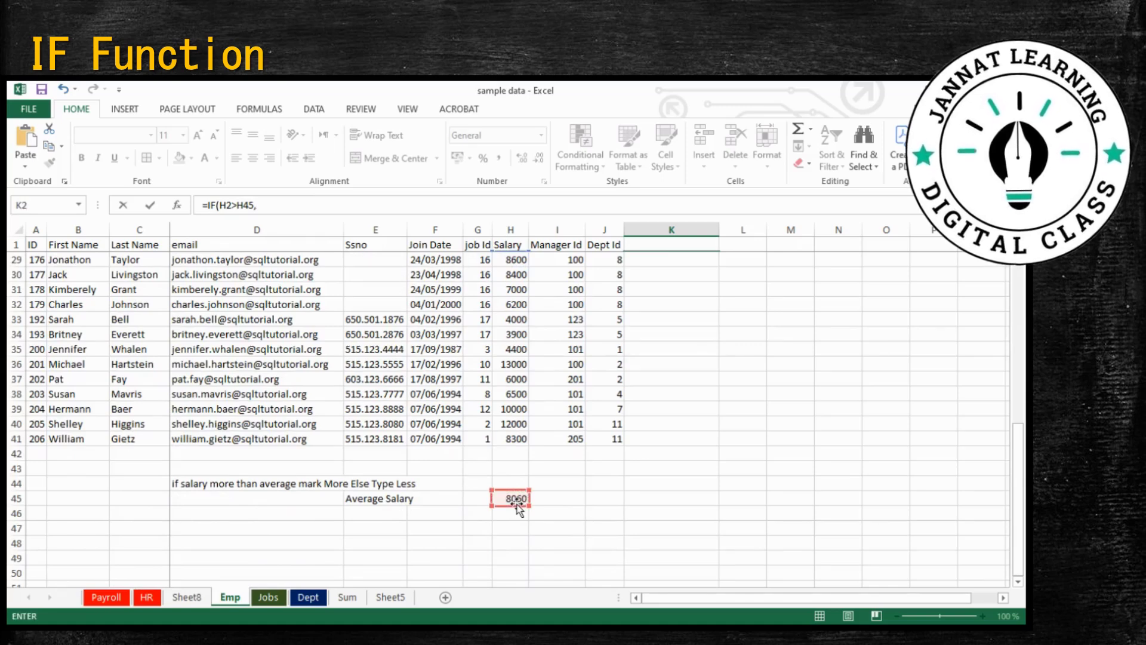
Add "More" as the true result and "Less" as the false result, and commit the IF formula in K2
{"action": "left_click", "coordinate": [268, 209]}
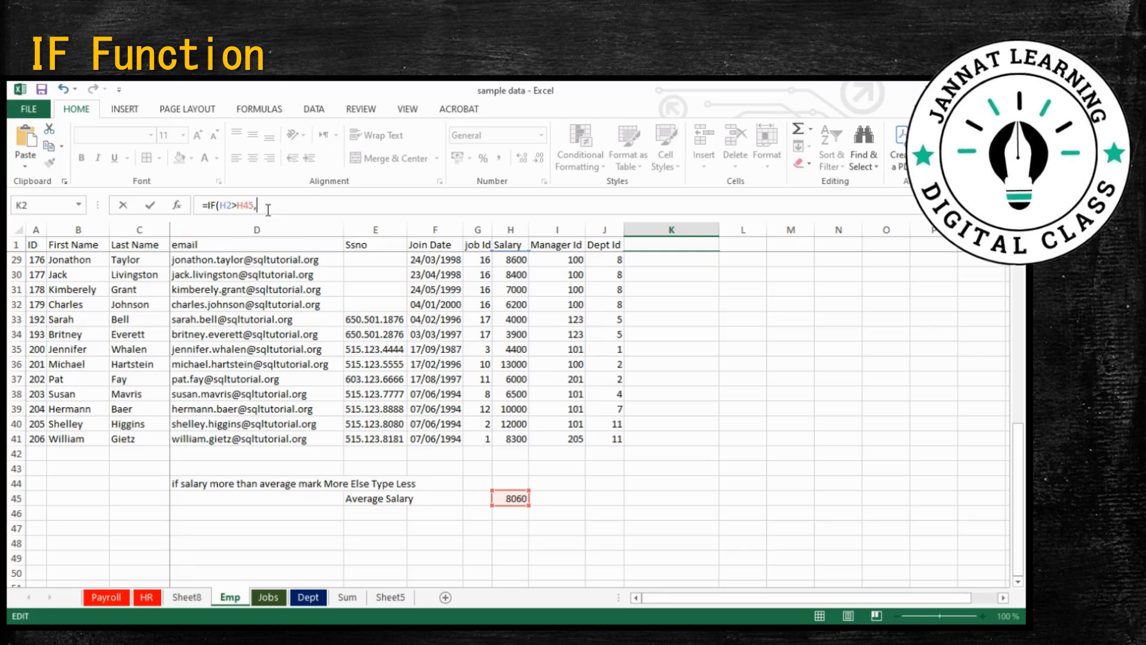
{"action": "type", "text": "\"More\",\""}
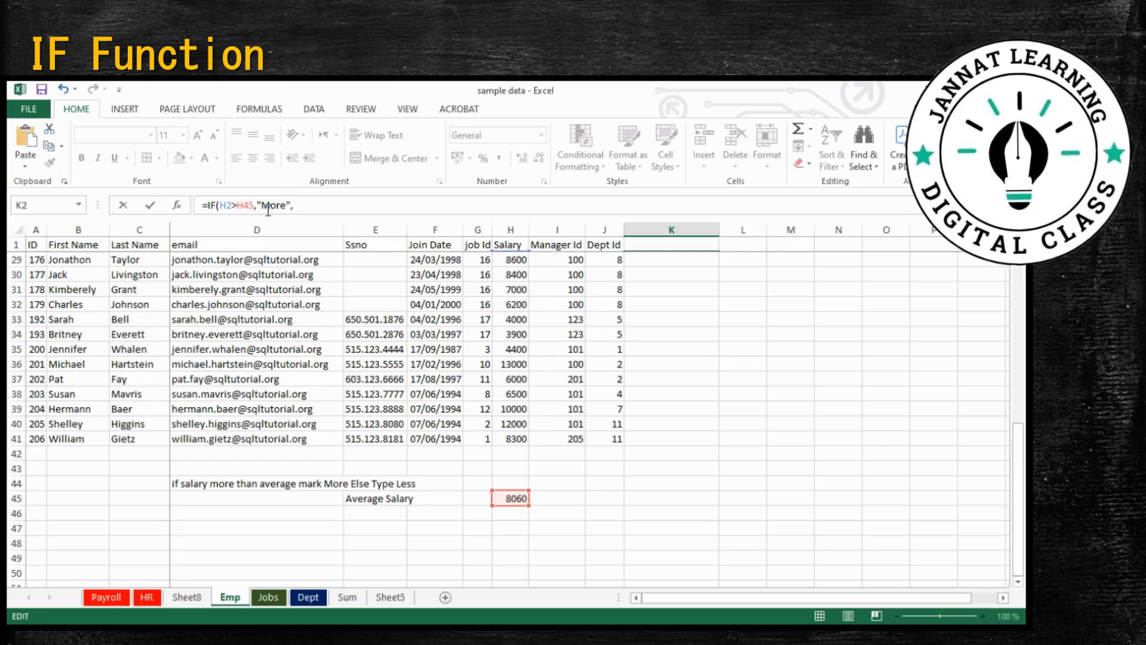
{"action": "type", "text": "Les"}
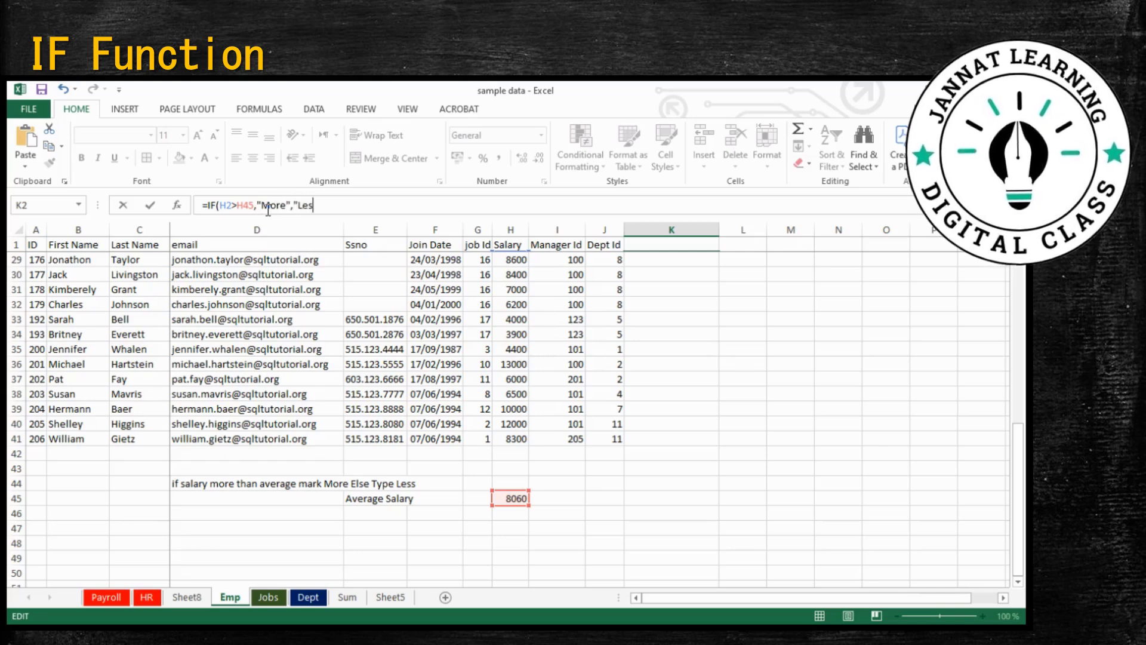
{"action": "type", "text": "s\")"}
{"action": "key", "text": "Return"}
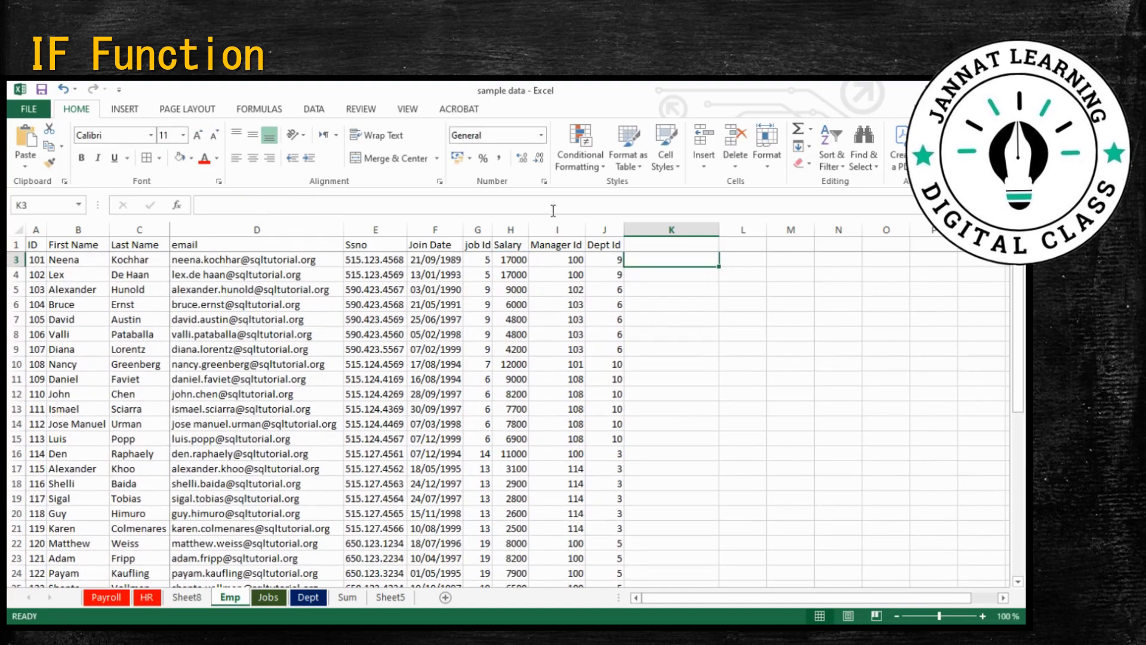
Make the H45 reference in K2's IF formula absolute as $H$45 and commit the change
{"action": "scroll", "coordinate": [670, 307], "scroll_direction": "up", "scroll_amount": 1}
{"action": "left_click", "coordinate": [655, 258]}
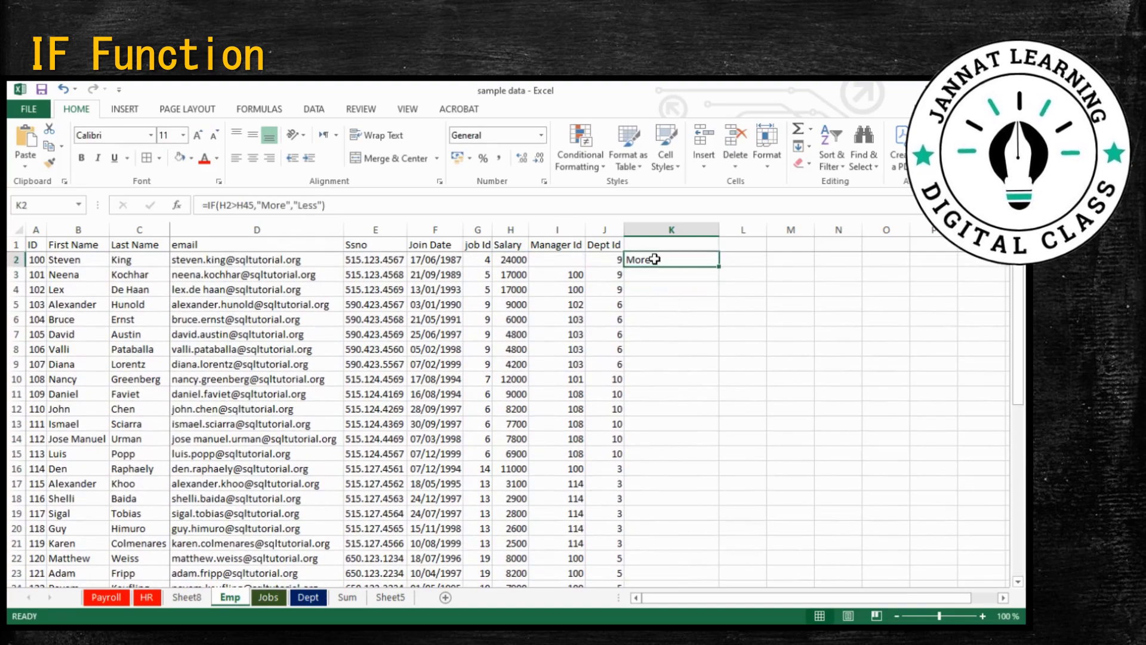
{"action": "left_click", "coordinate": [244, 204]}
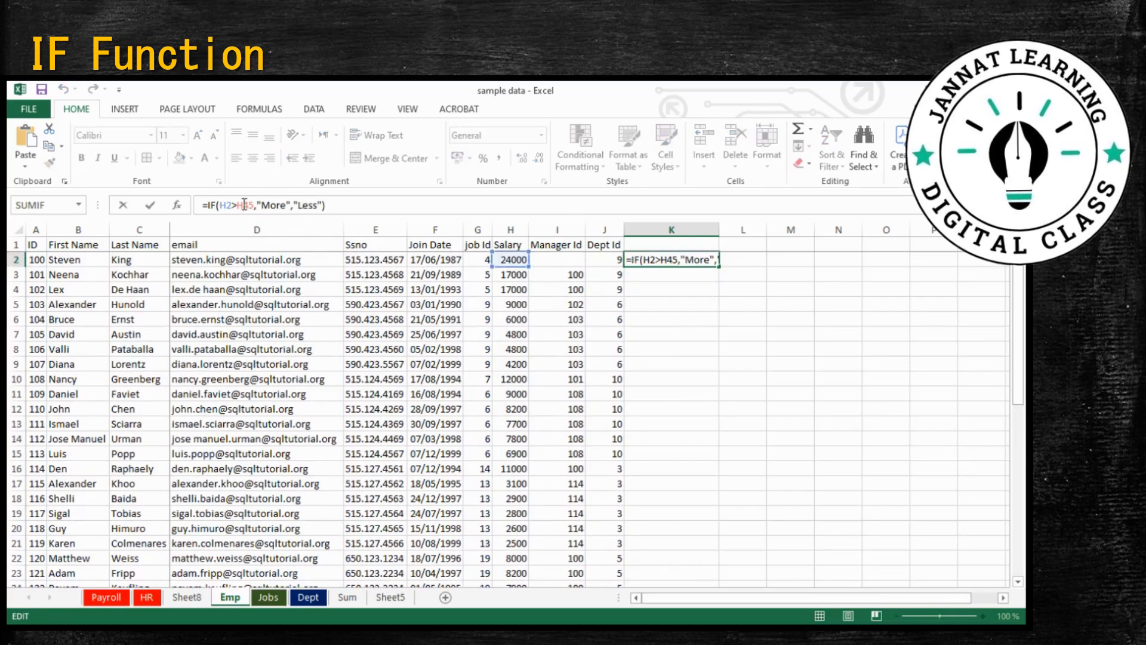
{"action": "key", "text": "F4"}
{"action": "key", "text": "ctrl+Return"}
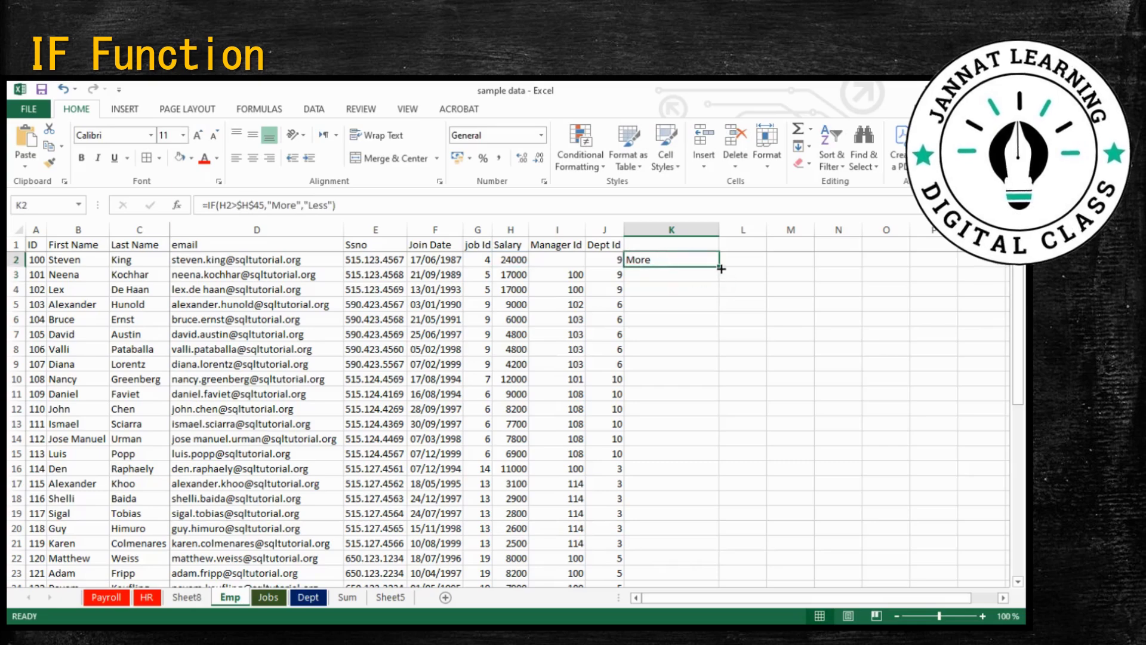
Fill the IF formula from K2 down to K41 and check the More and Less marks beside the employee rows
{"action": "double_click", "coordinate": [720, 271]}
{"action": "scroll", "coordinate": [686, 429], "scroll_direction": "down", "scroll_amount": 3}
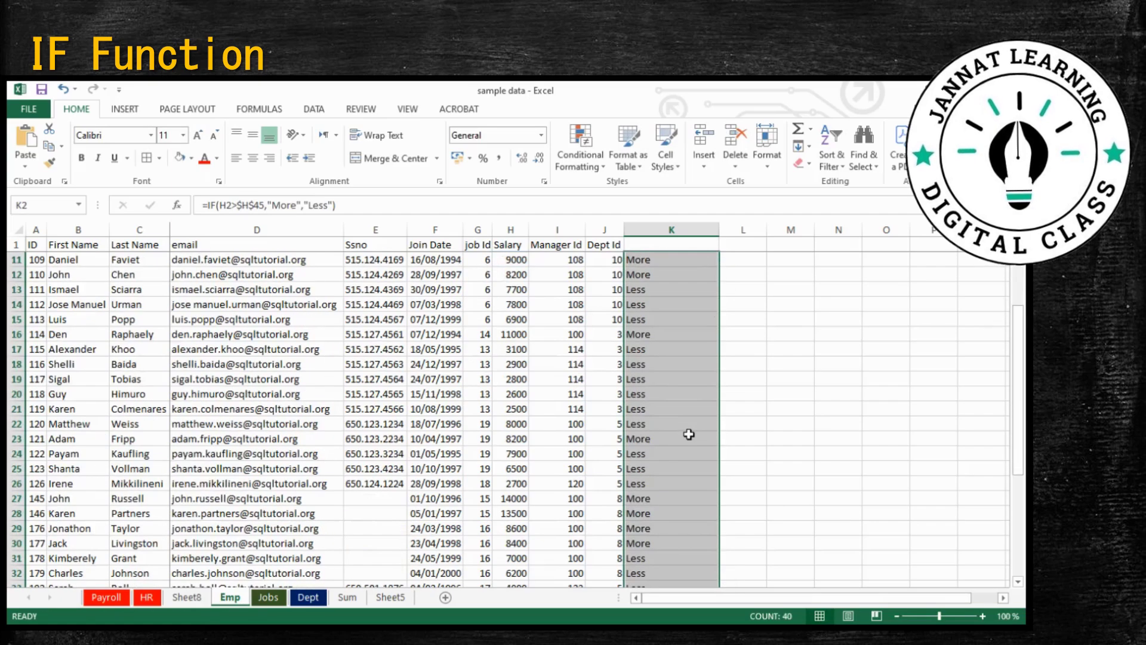
{"action": "scroll", "coordinate": [687, 429], "scroll_direction": "up", "scroll_amount": 3}
{"action": "left_click", "coordinate": [689, 434]}
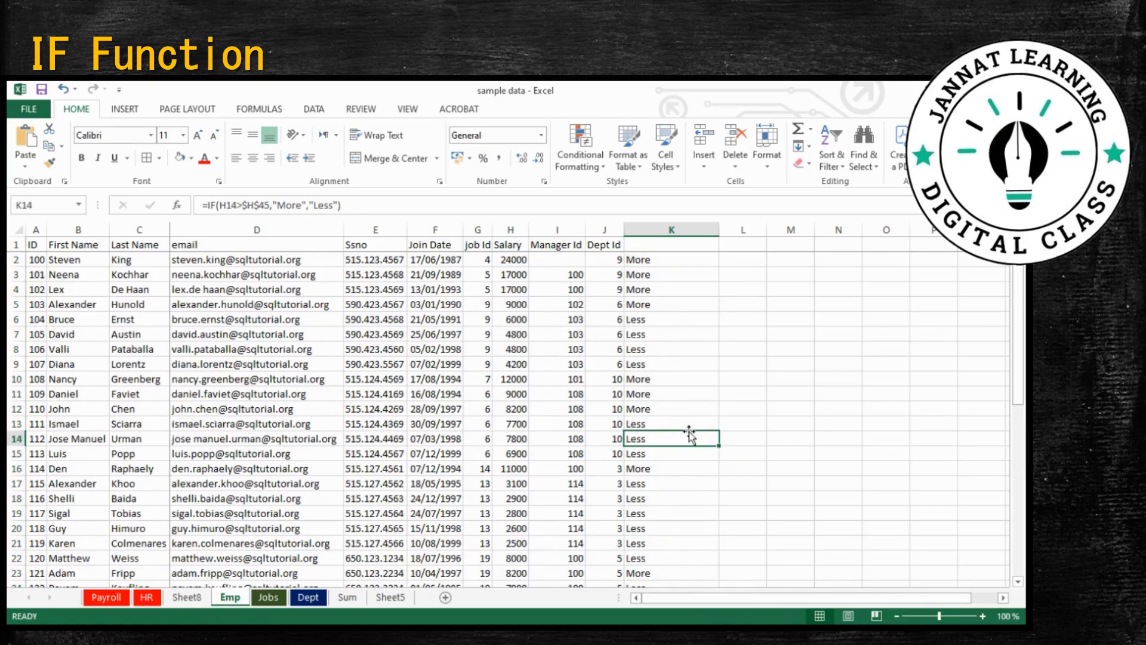
{"action": "left_click_drag", "start_coordinate": [648, 259], "coordinate": [662, 439]}
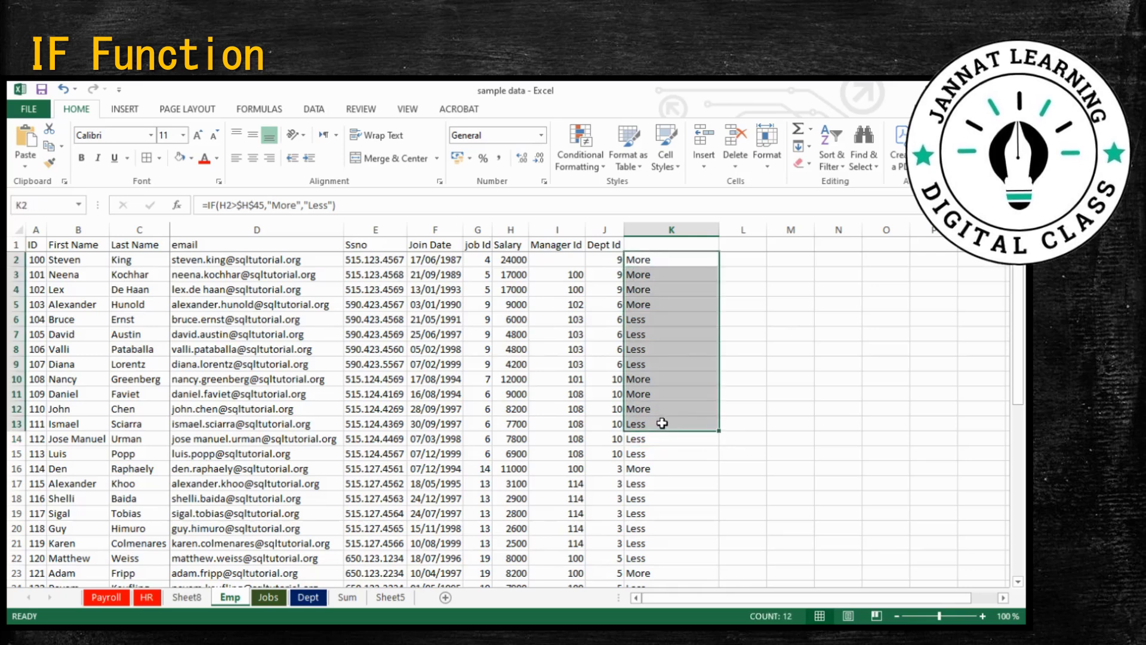
{"action": "left_click", "coordinate": [671, 352]}
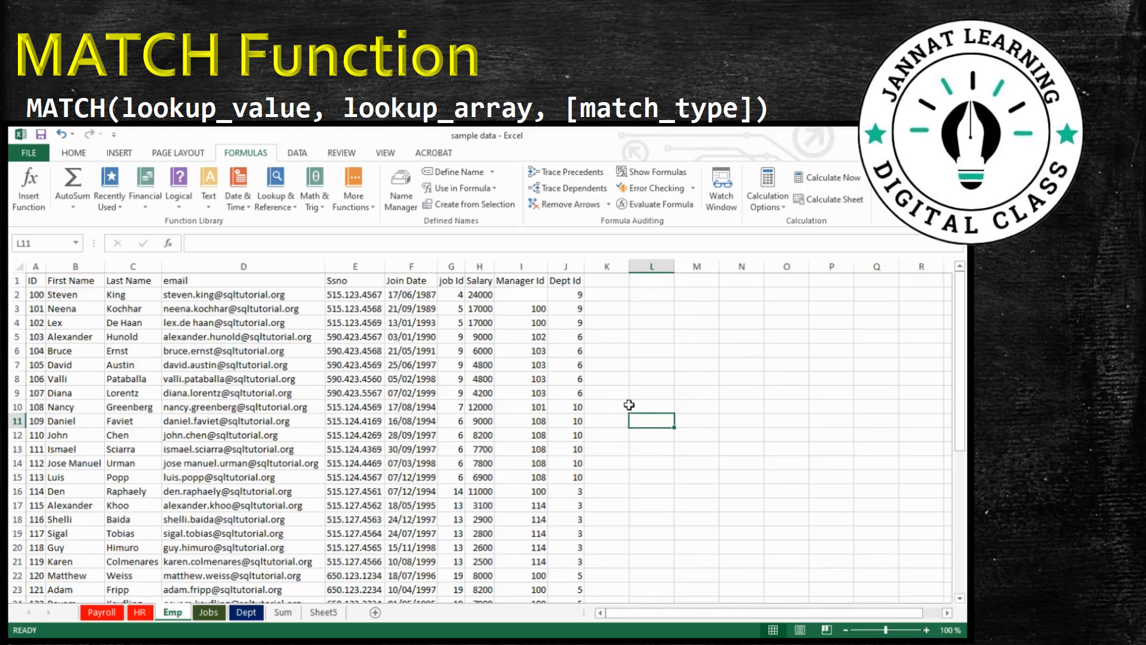
Enter a MATCH formula in L11 that looks up the quoted last name from row 7 in c2:c41 with match type 0
{"action": "type", "text": "="}
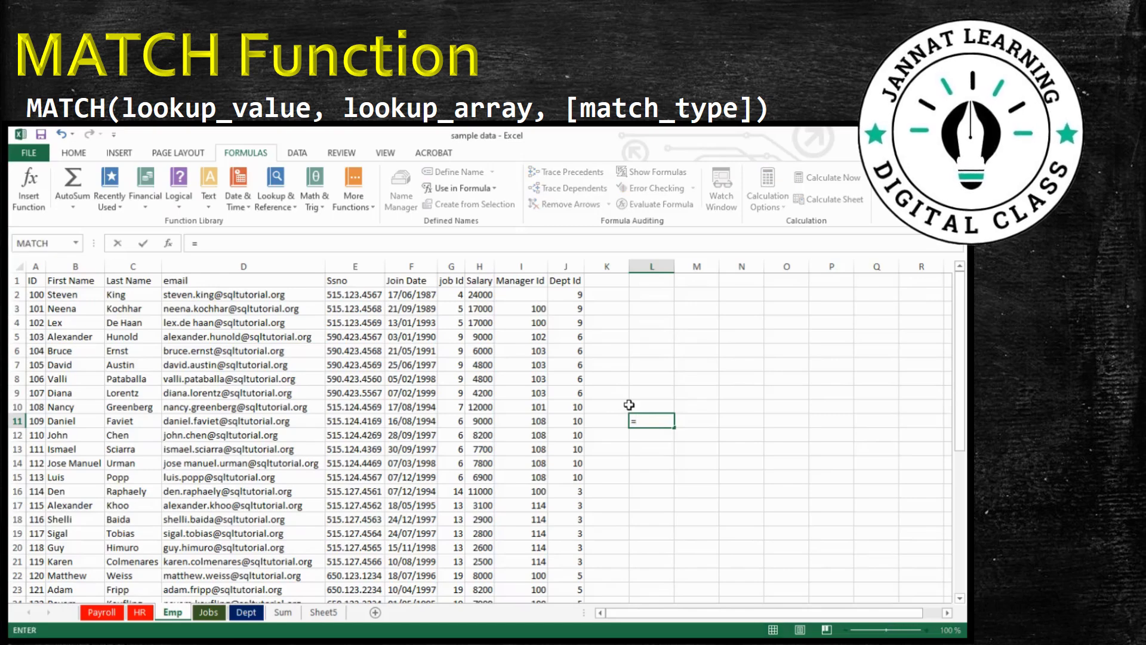
{"action": "type", "text": "mat"}
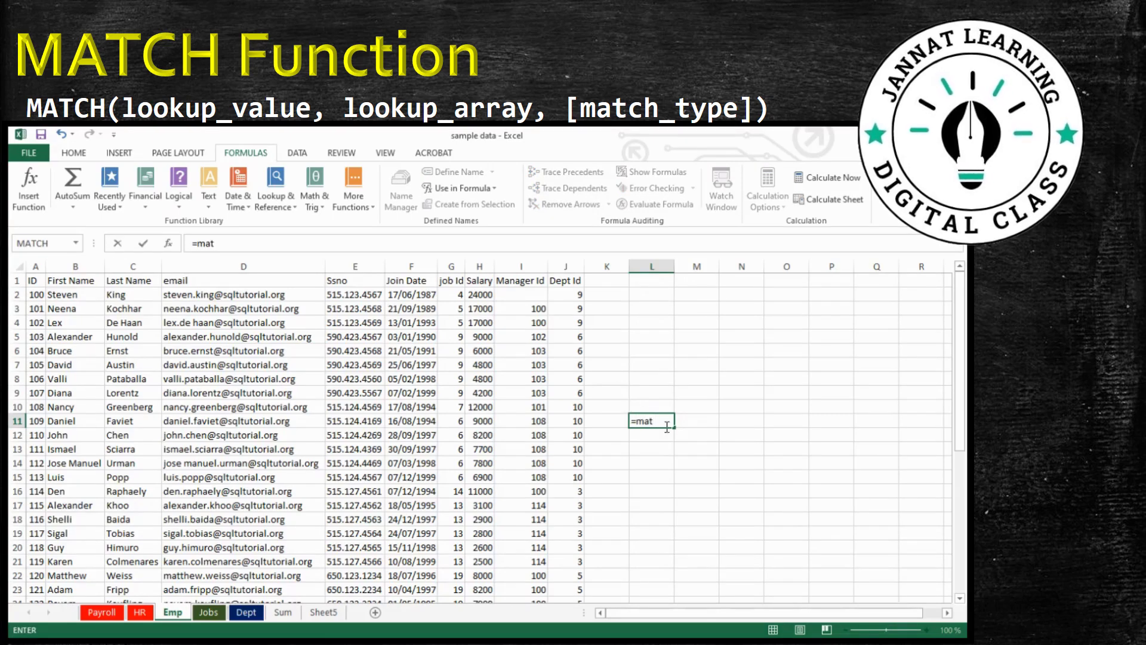
{"action": "key", "text": "Tab"}
{"action": "type", "text": "\"Austin\","}
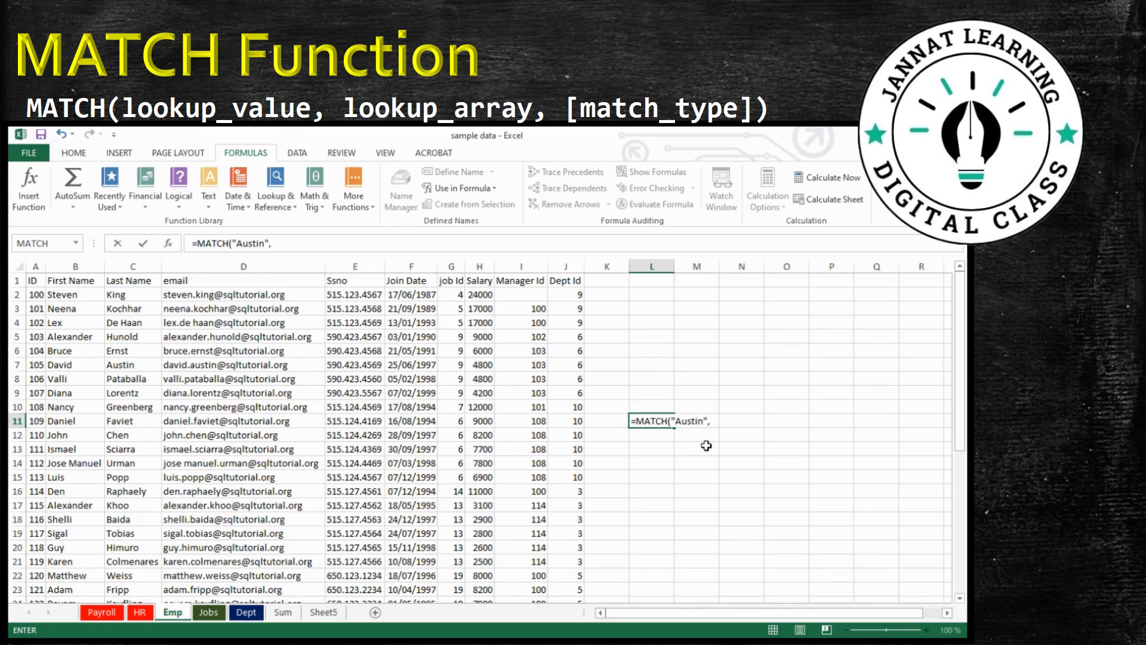
{"action": "type", "text": "c2"}
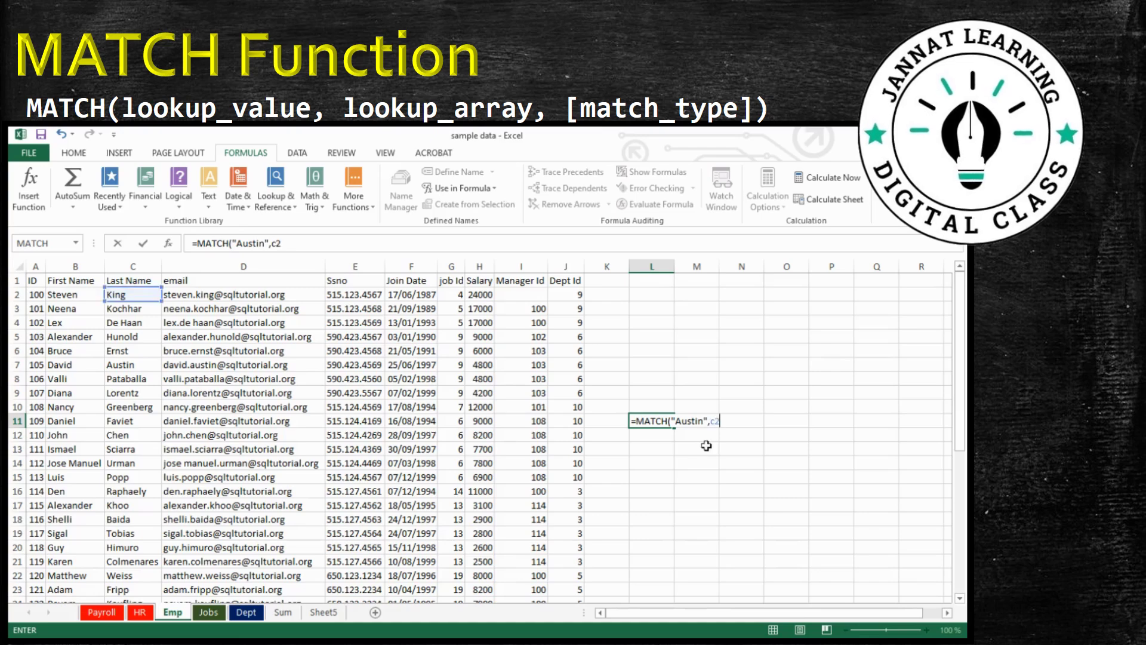
{"action": "type", "text": ":c41"}
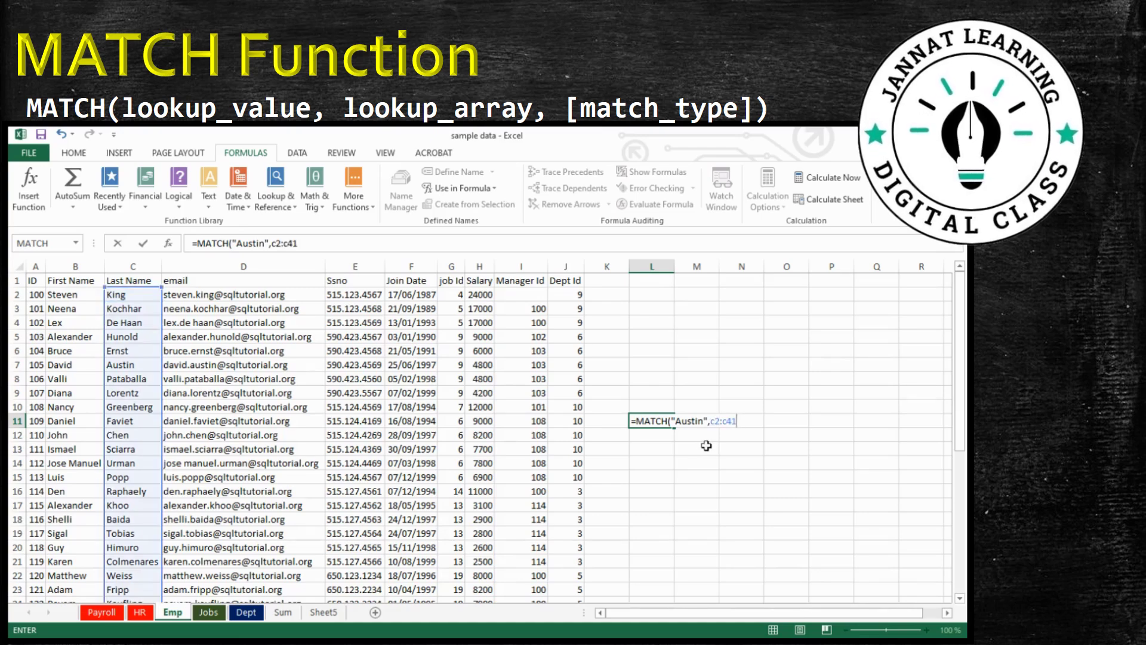
{"action": "type", "text": ","}
{"action": "type", "text": "0"}
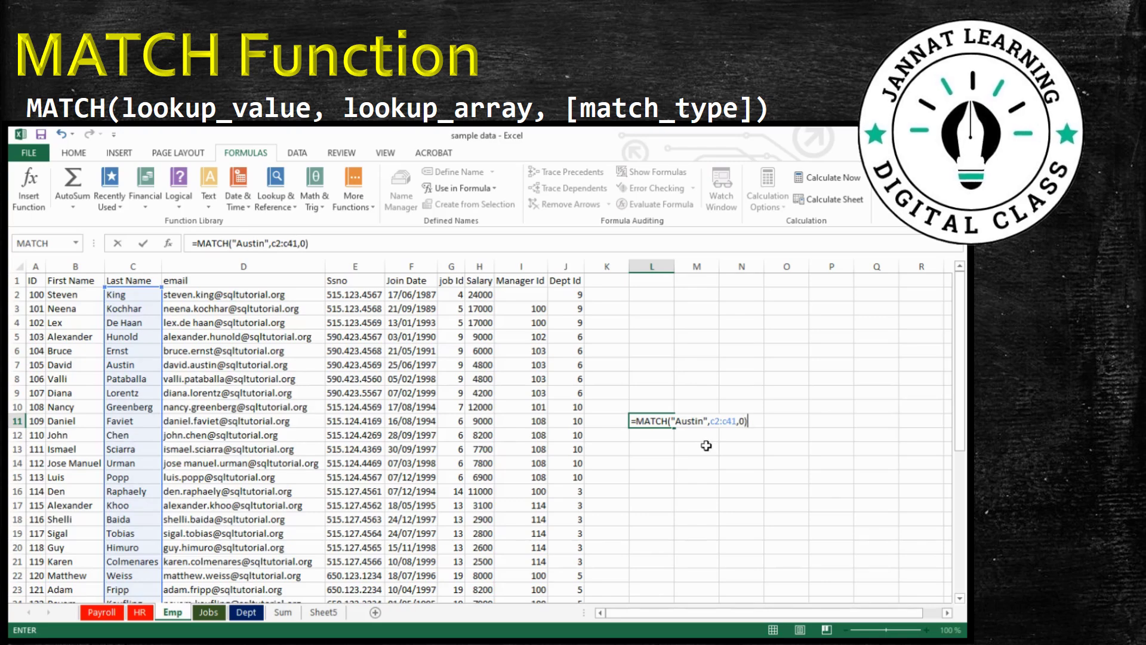
{"action": "key", "text": "Return"}
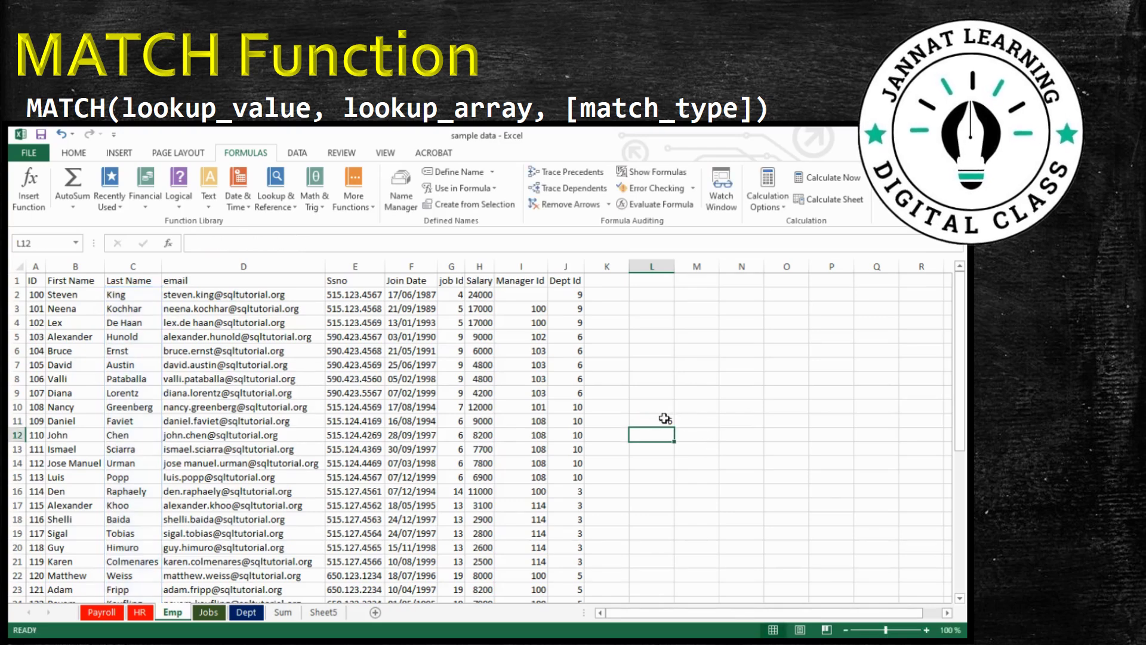
Trace the precedents of the MATCH formula in L11
{"action": "left_click", "coordinate": [664, 418]}
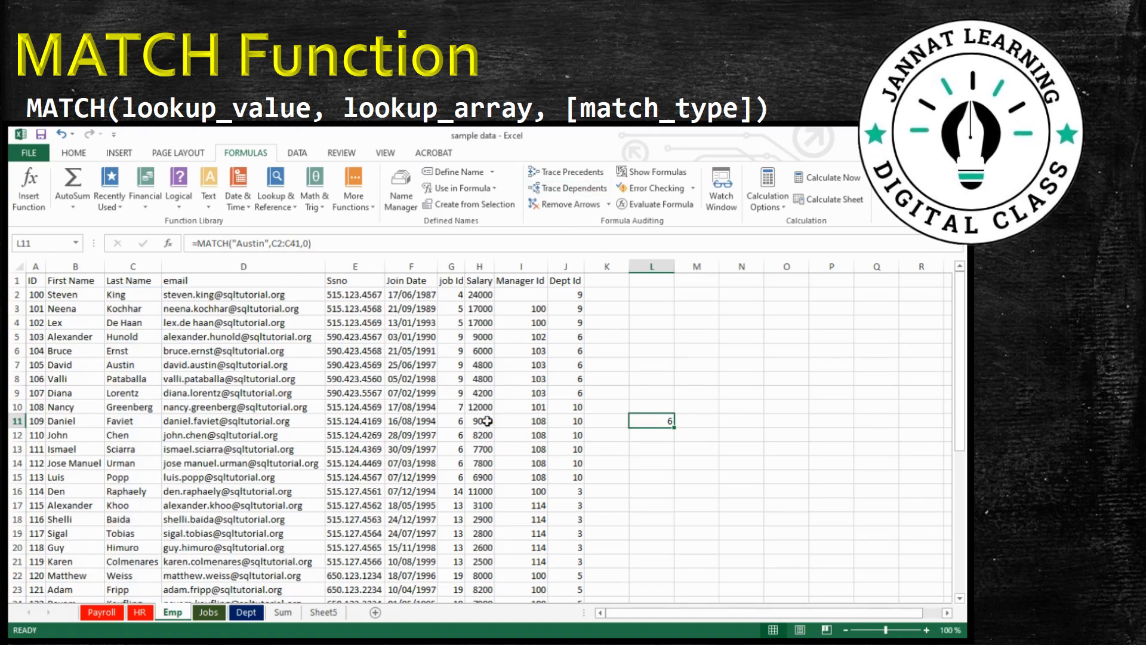
{"action": "left_click", "coordinate": [578, 179]}
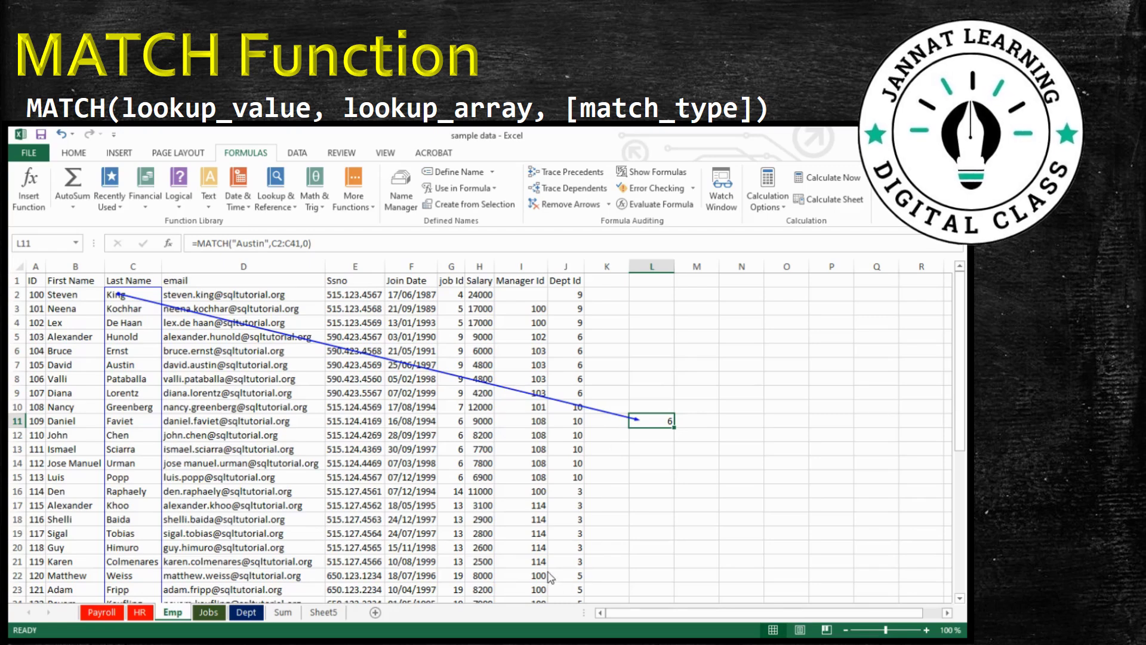
{"action": "left_click", "coordinate": [127, 365]}
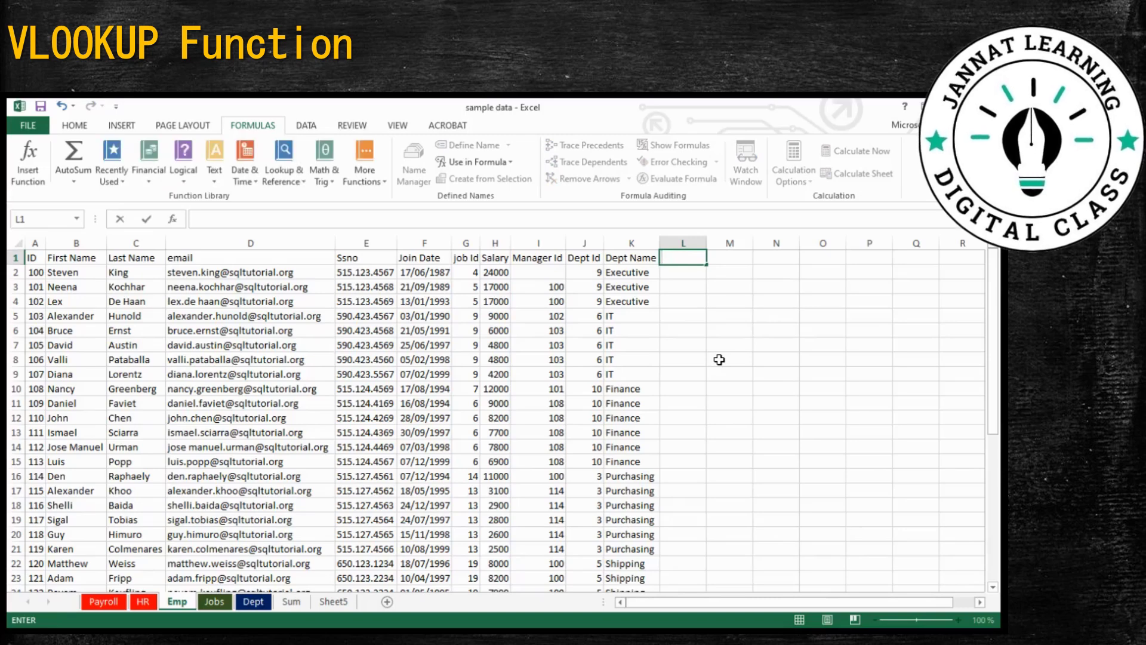
Enter the header Job Name in L1 of the Emp sheet
{"action": "type", "text": "jOB"}
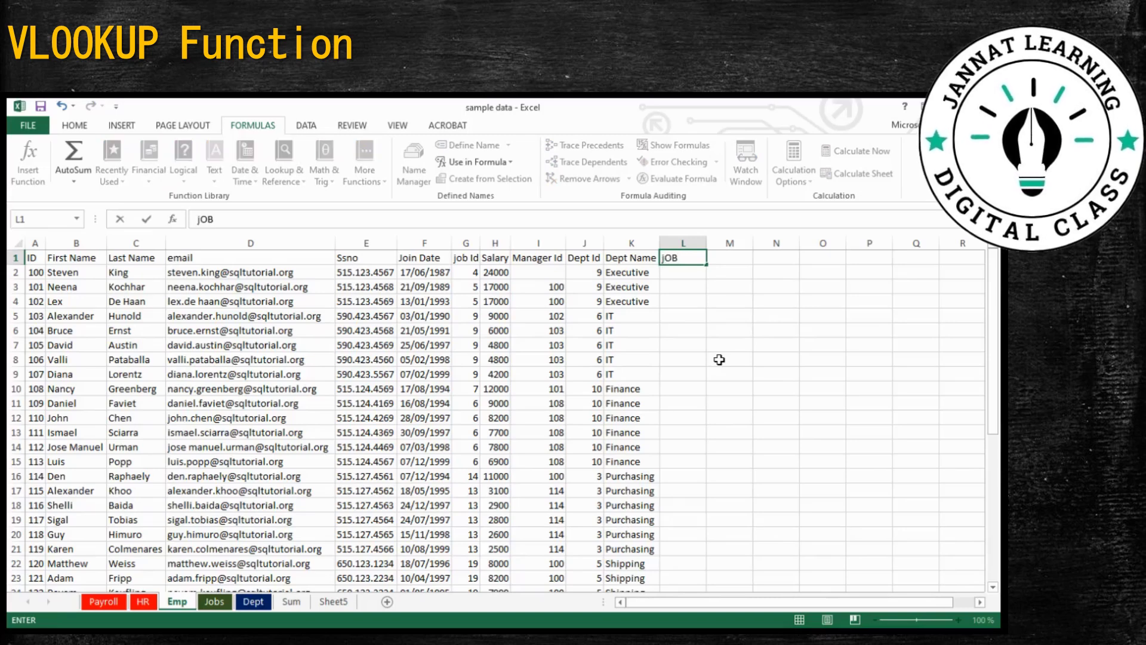
{"action": "key", "text": "BackSpace"}
{"action": "key", "text": "BackSpace"}
{"action": "key", "text": "BackSpace"}
{"action": "type", "text": "Jo"}
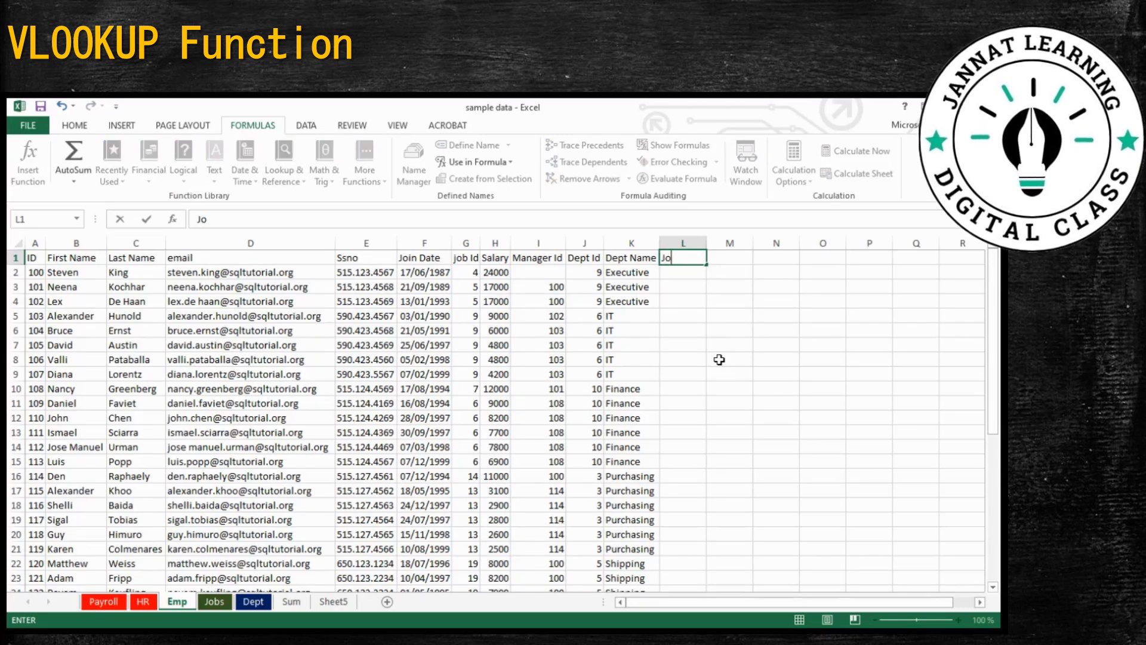
{"action": "type", "text": "b Name"}
{"action": "key", "text": "Return"}
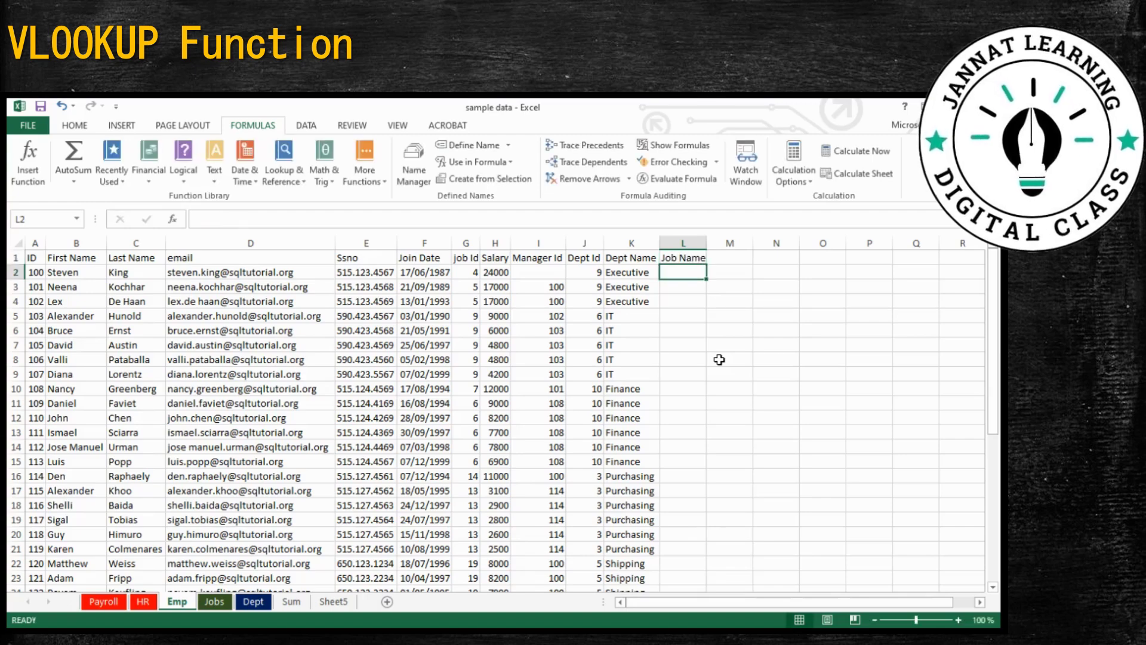
Enter a VLOOKUP formula in L2 that looks up G2 in Jobs!A2:B20 and returns column 2 with FALSE for an exact match
{"action": "type", "text": "="}
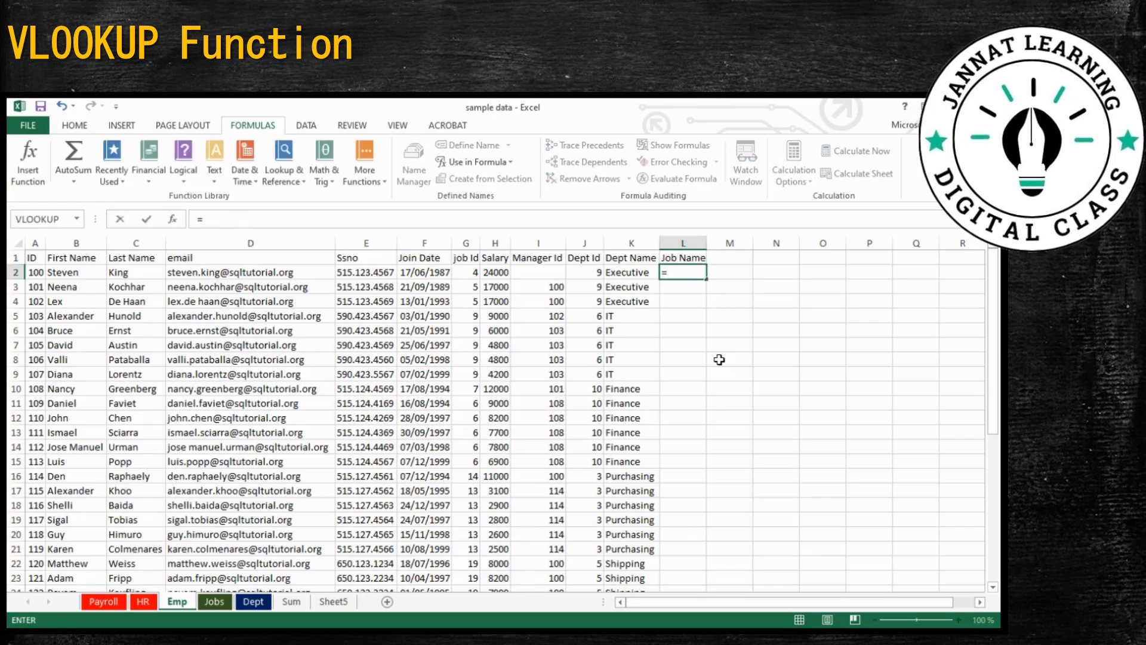
{"action": "type", "text": "v"}
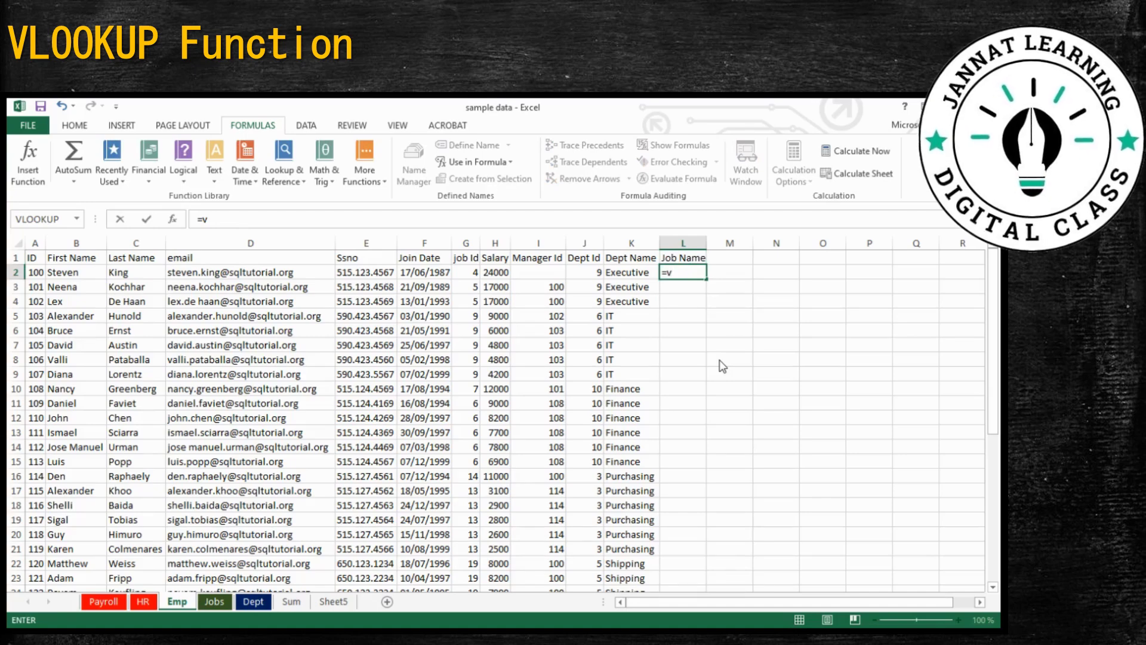
{"action": "key", "text": "Tab"}
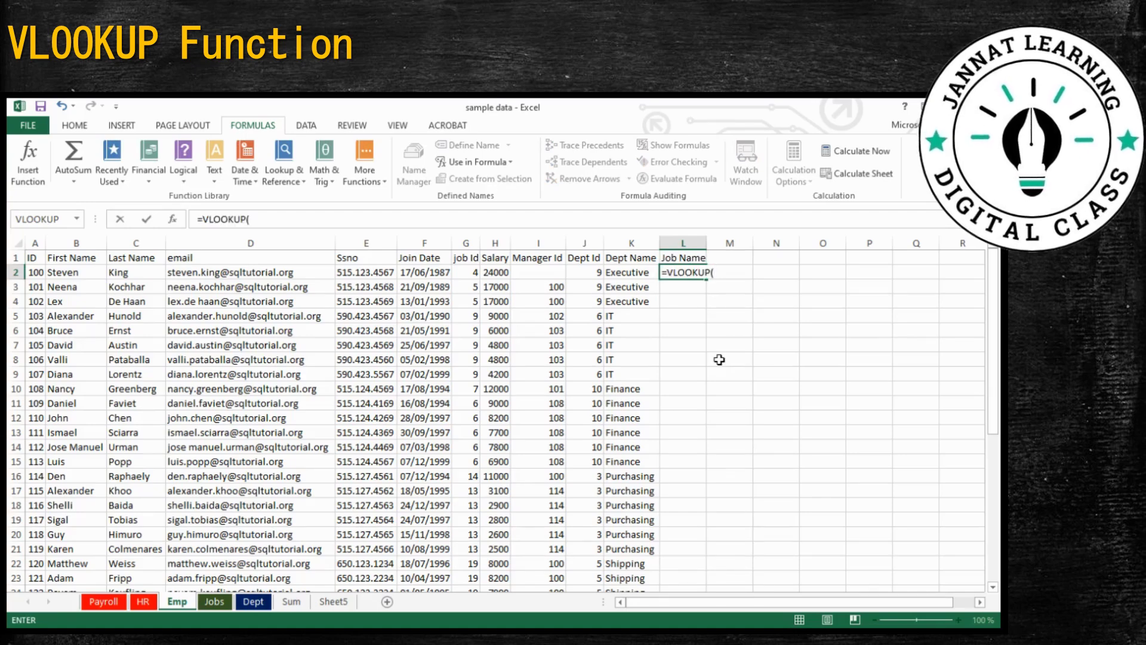
{"action": "left_click", "coordinate": [472, 274]}
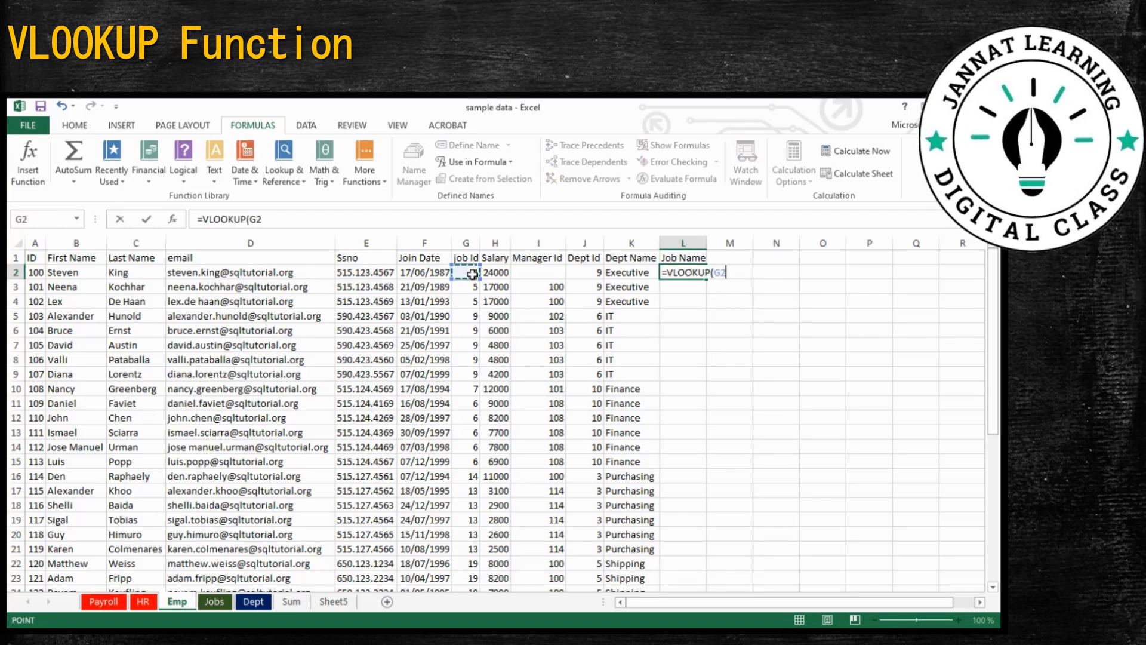
{"action": "type", "text": ",Jobs!"}
{"action": "left_click", "coordinate": [218, 604]}
{"action": "left_click_drag", "start_coordinate": [41, 270], "coordinate": [142, 531]}
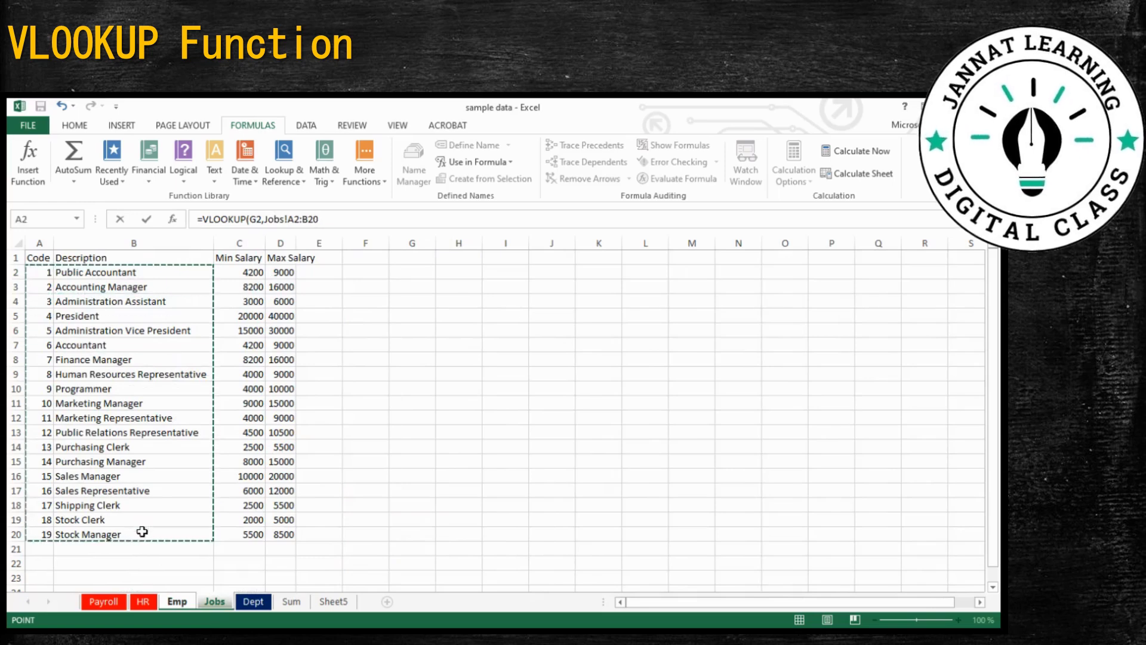
{"action": "type", "text": ",2,FALSE"}
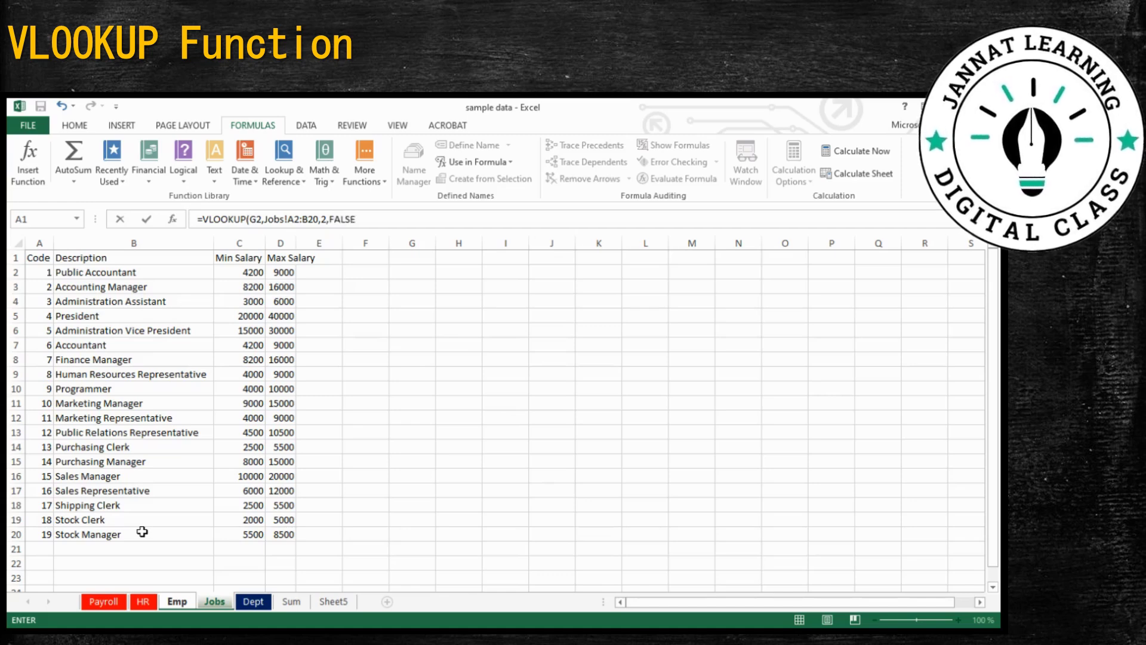
{"action": "key", "text": "Return"}
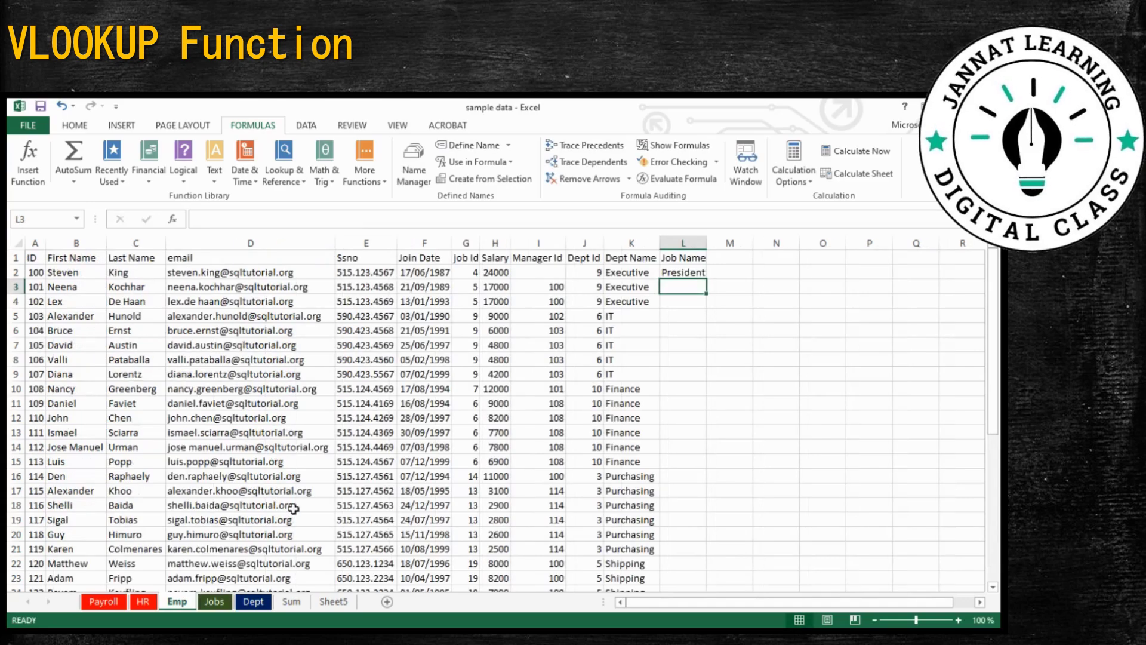
Make the A2 reference in L2's VLOOKUP formula absolute as $A$2 and commit the change
{"action": "left_click", "coordinate": [687, 274]}
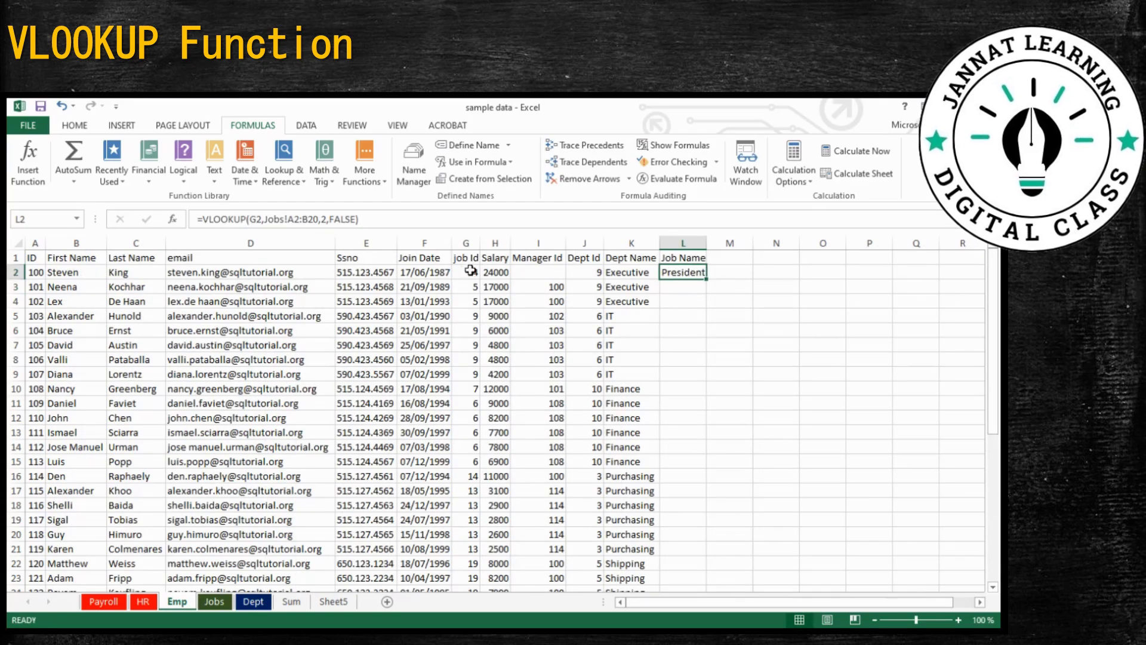
{"action": "left_click", "coordinate": [293, 219]}
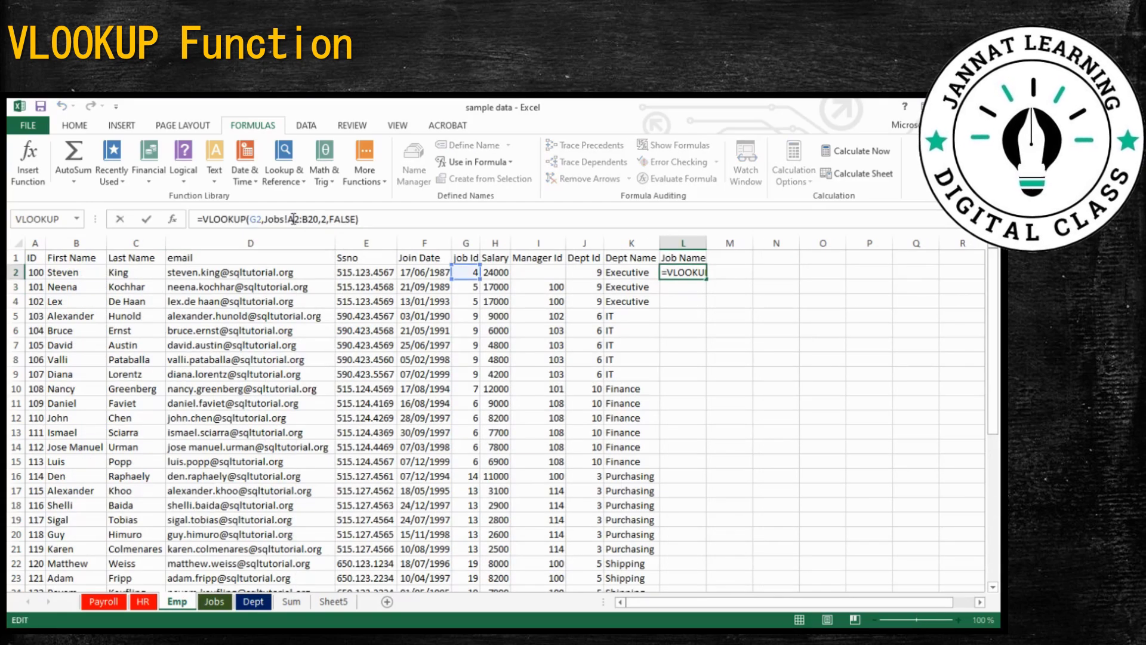
{"action": "key", "text": "F4"}
{"action": "key", "text": "ctrl+Return"}
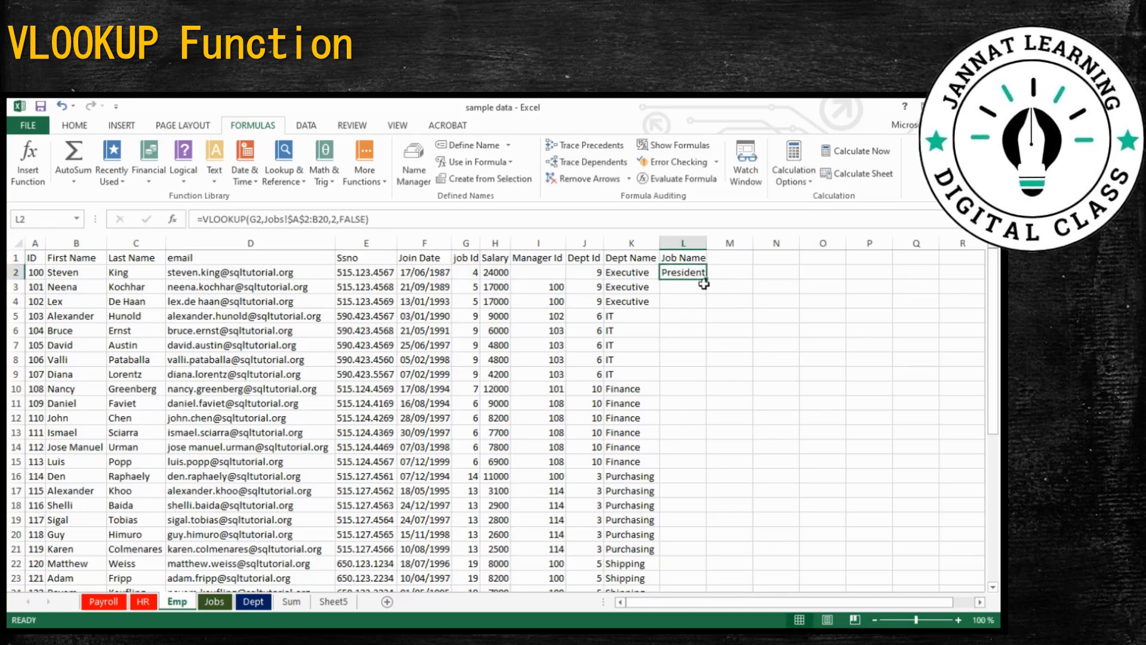
Fill the VLOOKUP formula from L2 down the employee rows and autofit the width of column L
{"action": "double_click", "coordinate": [706, 279]}
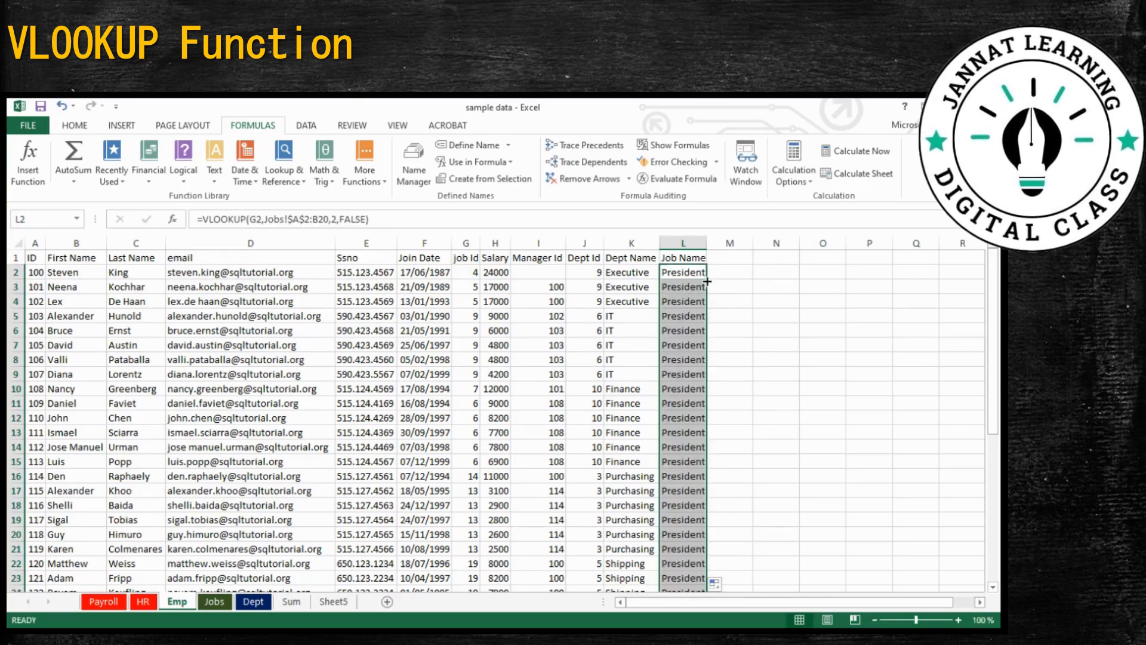
{"action": "double_click", "coordinate": [707, 243]}
{"action": "scroll", "coordinate": [740, 472], "scroll_direction": "down", "scroll_amount": 2}
{"action": "scroll", "coordinate": [739, 472], "scroll_direction": "down", "scroll_amount": 6}
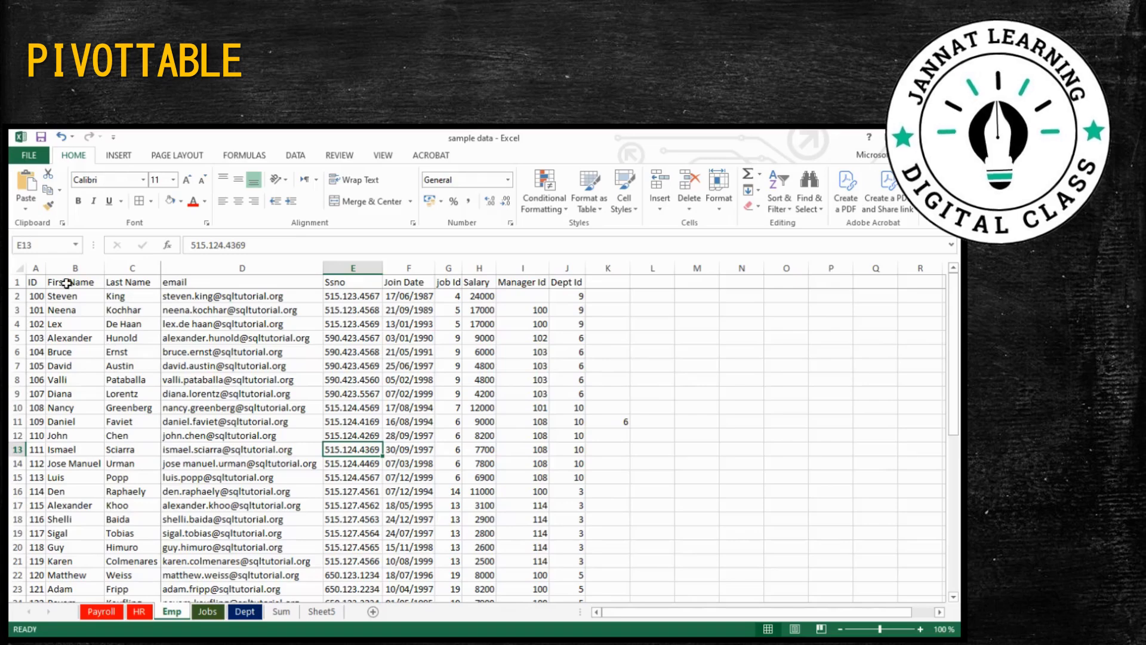
Insert a PivotTable on a new worksheet from the employee data in A1:J41
{"action": "left_click", "coordinate": [35, 281]}
{"action": "key", "text": "shift+Right"}
{"action": "key", "text": "shift+Right"}
{"action": "key", "text": "shift+Right"}
{"action": "key", "text": "shift+Right"}
{"action": "key", "text": "shift+Right"}
{"action": "key", "text": "shift+Right"}
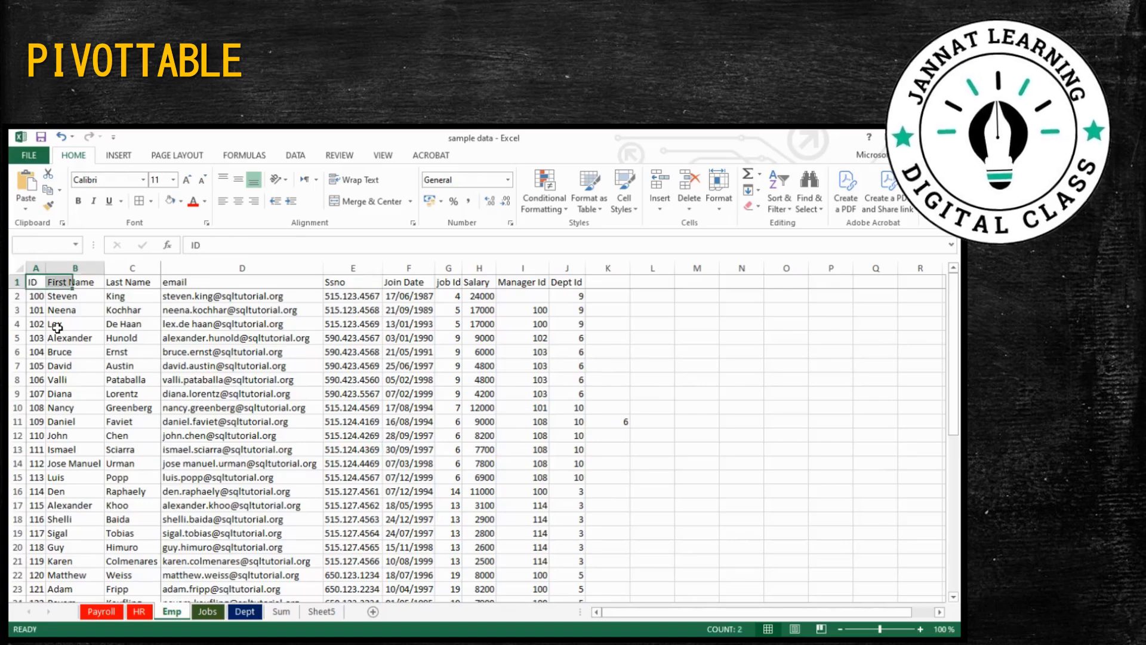
{"action": "key", "text": "shift+Right"}
{"action": "key", "text": "shift+Right"}
{"action": "key", "text": "shift+Right"}
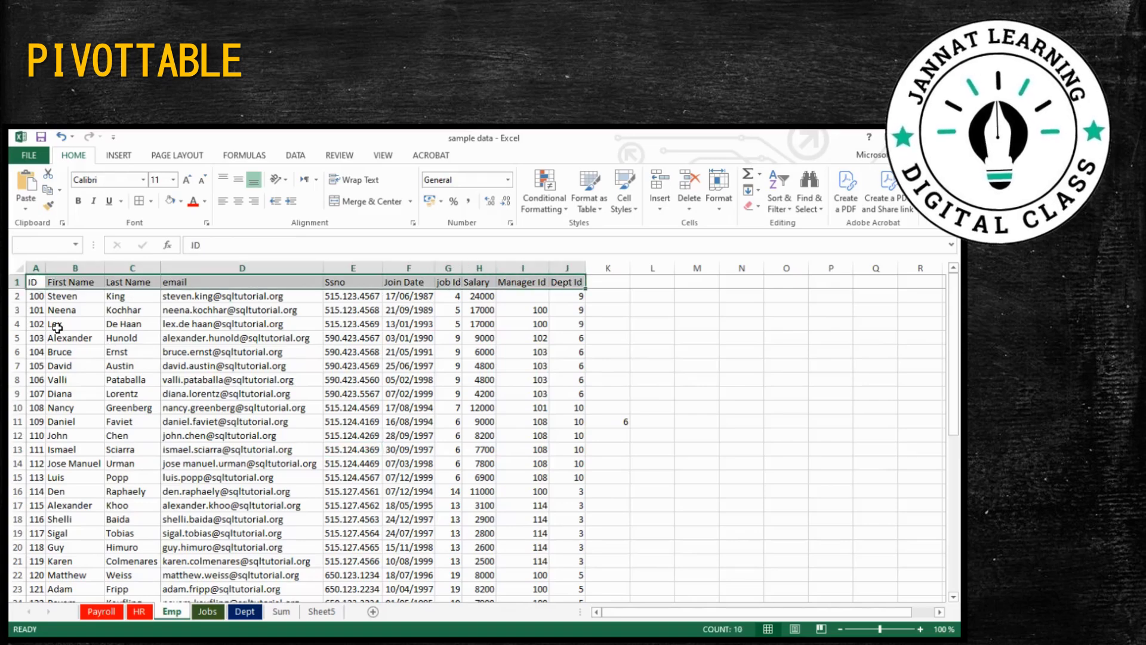
{"action": "key", "text": "shift+Down"}
{"action": "key", "text": "shift+Down"}
{"action": "key", "text": "shift+Down"}
{"action": "key", "text": "shift+Down"}
{"action": "key", "text": "shift+Down"}
{"action": "key", "text": "shift+Down"}
{"action": "key", "text": "shift+Down"}
{"action": "key", "text": "shift+Down"}
{"action": "key", "text": "shift+Down"}
{"action": "key", "text": "shift+Down"}
{"action": "key", "text": "shift+Down"}
{"action": "key", "text": "shift+Down"}
{"action": "key", "text": "shift+Down"}
{"action": "key", "text": "shift+Down"}
{"action": "key", "text": "shift+Down"}
{"action": "key", "text": "shift+Down"}
{"action": "key", "text": "shift+Down"}
{"action": "key", "text": "shift+Down"}
{"action": "key", "text": "shift+Down"}
{"action": "key", "text": "shift+Down"}
{"action": "key", "text": "shift+Down"}
{"action": "key", "text": "shift+Down"}
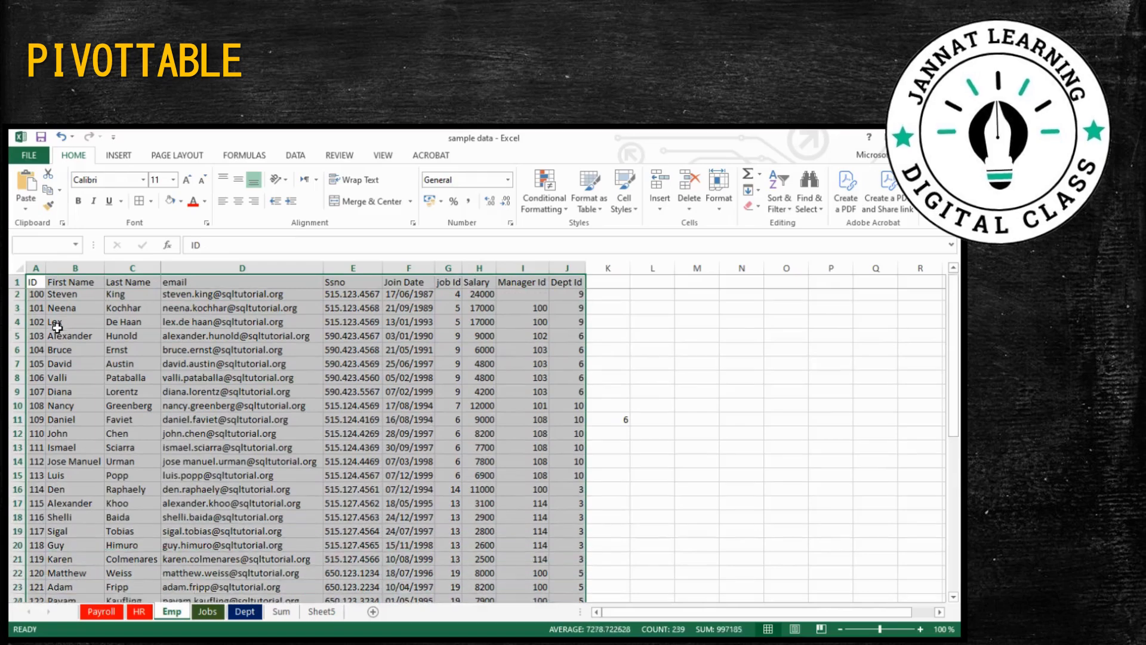
{"action": "key", "text": "shift+Down"}
{"action": "key", "text": "shift+Down"}
{"action": "key", "text": "shift+Down"}
{"action": "key", "text": "shift+Down"}
{"action": "key", "text": "shift+Down"}
{"action": "key", "text": "shift+Down"}
{"action": "key", "text": "shift+Down"}
{"action": "key", "text": "shift+Down"}
{"action": "key", "text": "shift+Down"}
{"action": "key", "text": "shift+Down"}
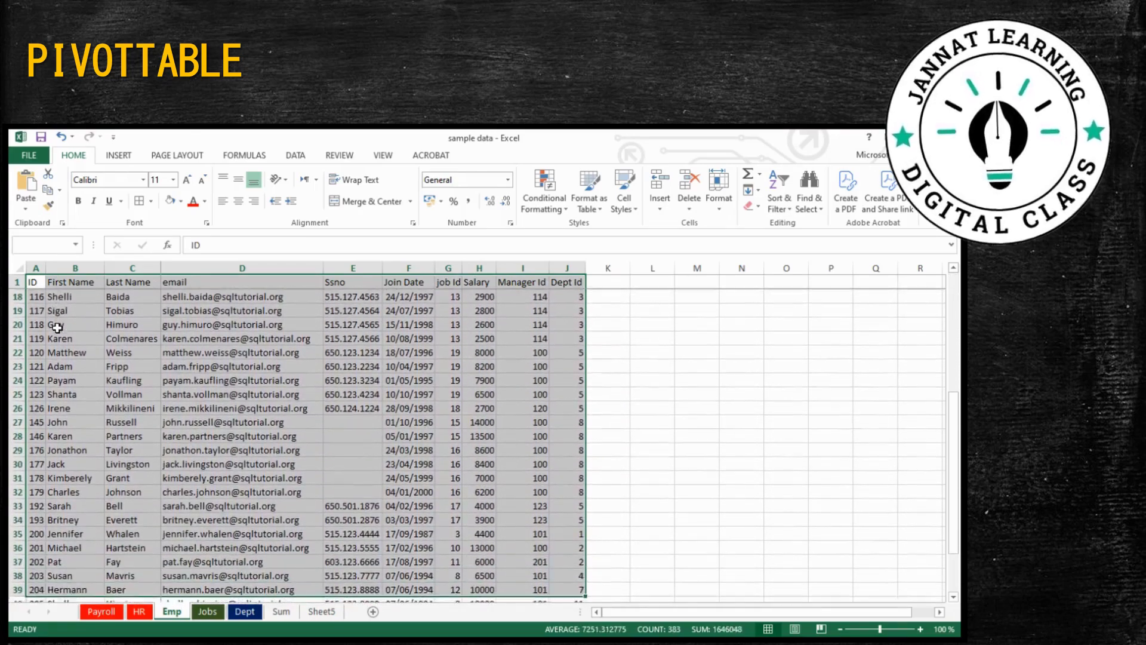
{"action": "key", "text": "shift+Up"}
{"action": "key", "text": "shift+Up"}
{"action": "key", "text": "shift+Up"}
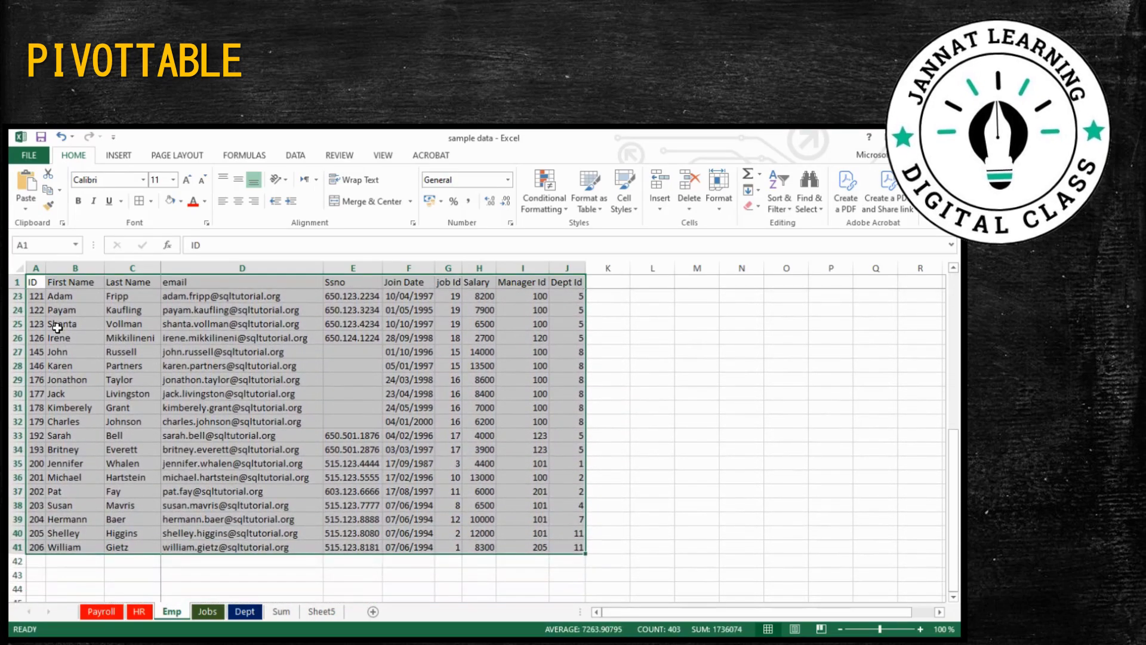
{"action": "left_click", "coordinate": [118, 155]}
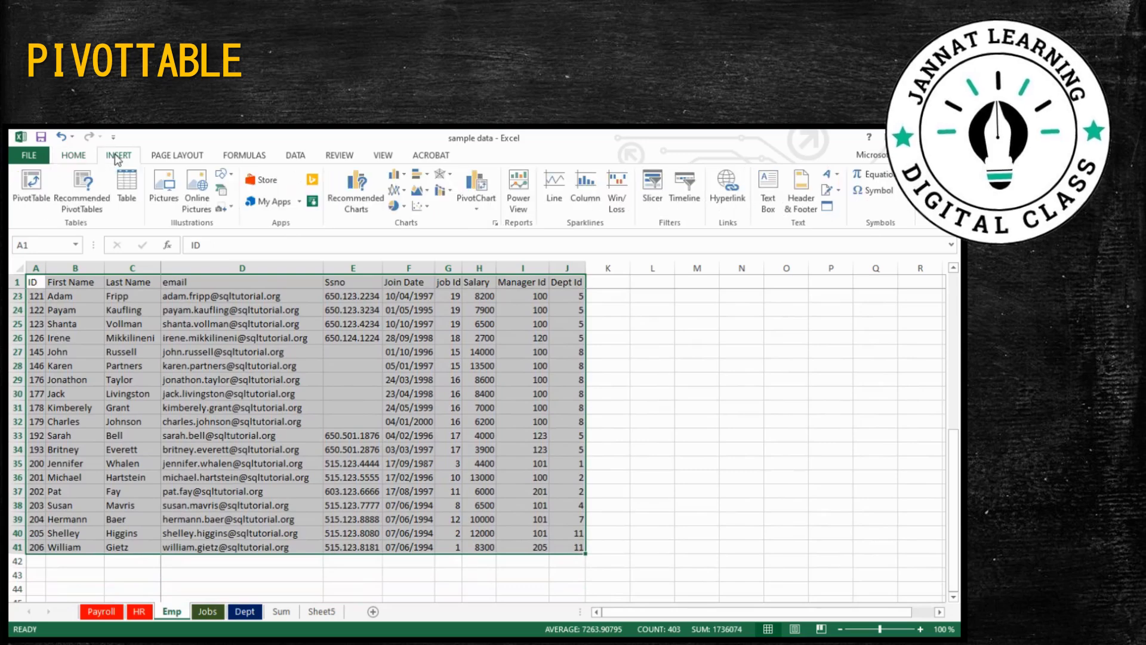
{"action": "left_click", "coordinate": [33, 190]}
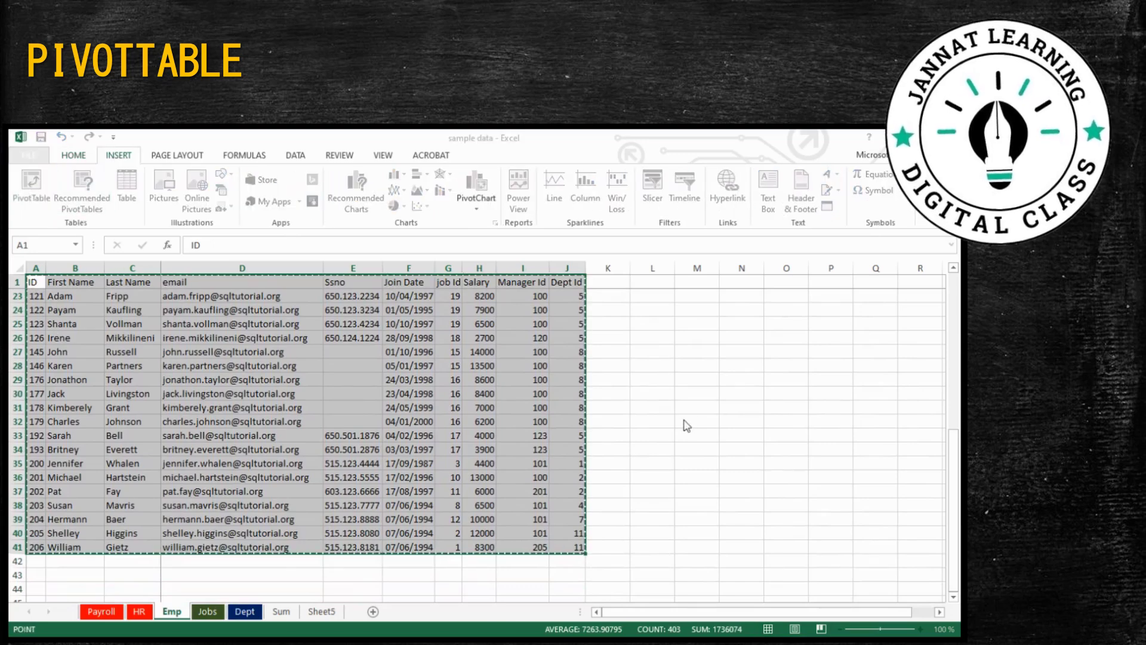
{"action": "left_click", "coordinate": [732, 464]}
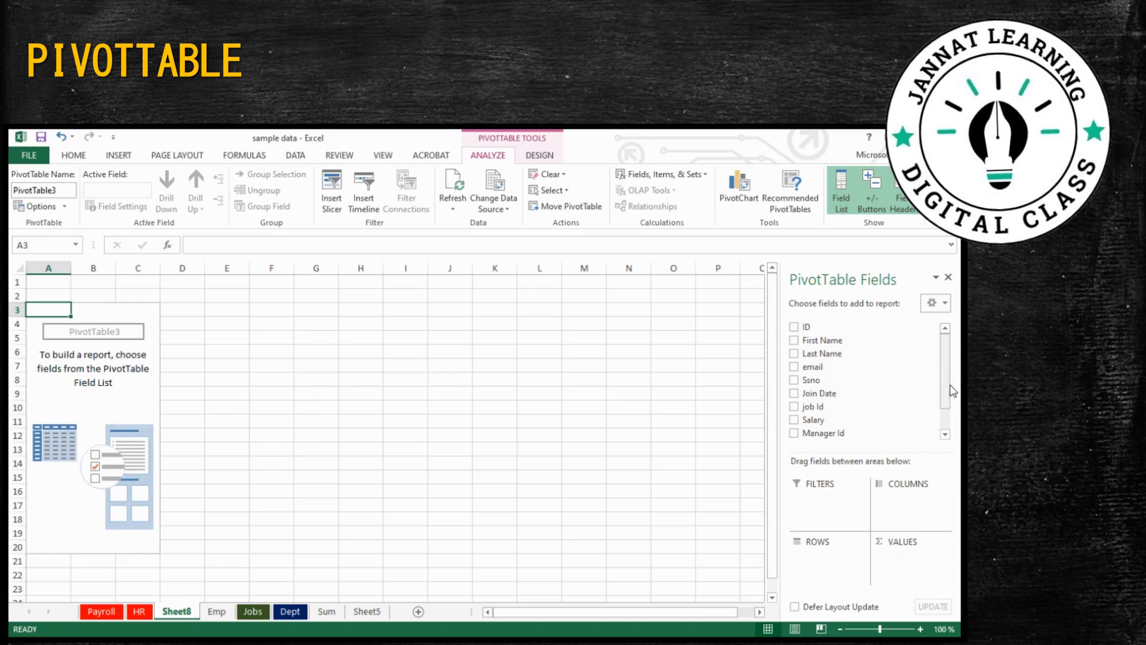
Lay out the PivotTable with Manager Id as rows, and Salary summed and job Id counted as values
{"action": "left_click_drag", "start_coordinate": [949, 391], "coordinate": [948, 411]}
{"action": "left_click", "coordinate": [794, 402]}
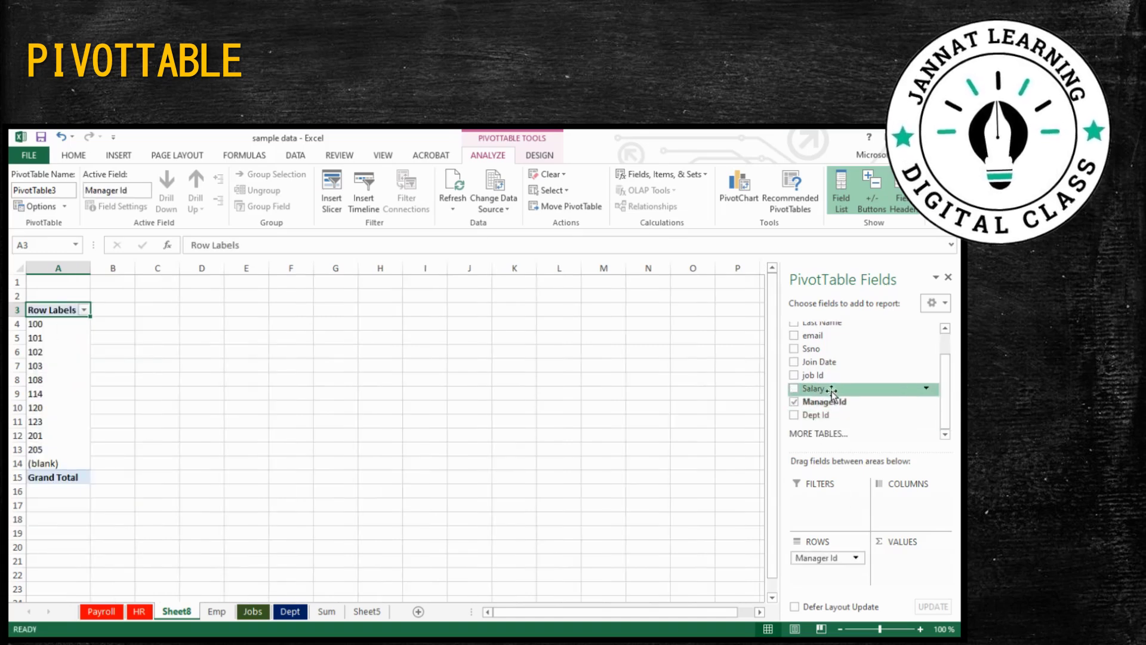
{"action": "left_click_drag", "start_coordinate": [826, 389], "coordinate": [903, 571]}
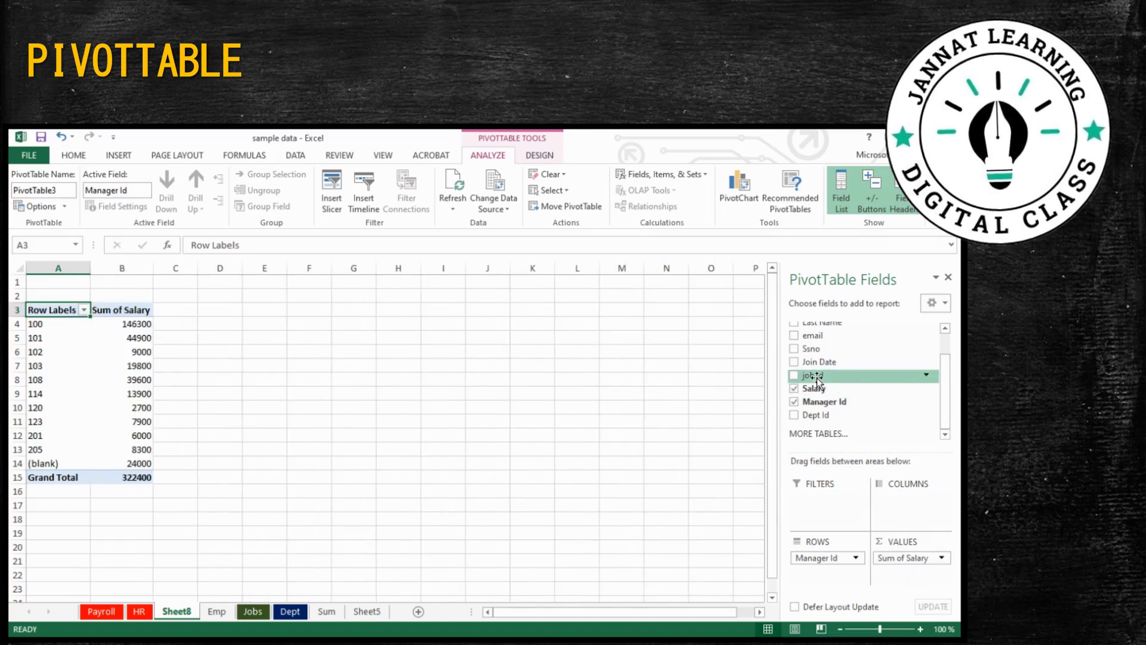
{"action": "left_click_drag", "start_coordinate": [816, 380], "coordinate": [918, 574]}
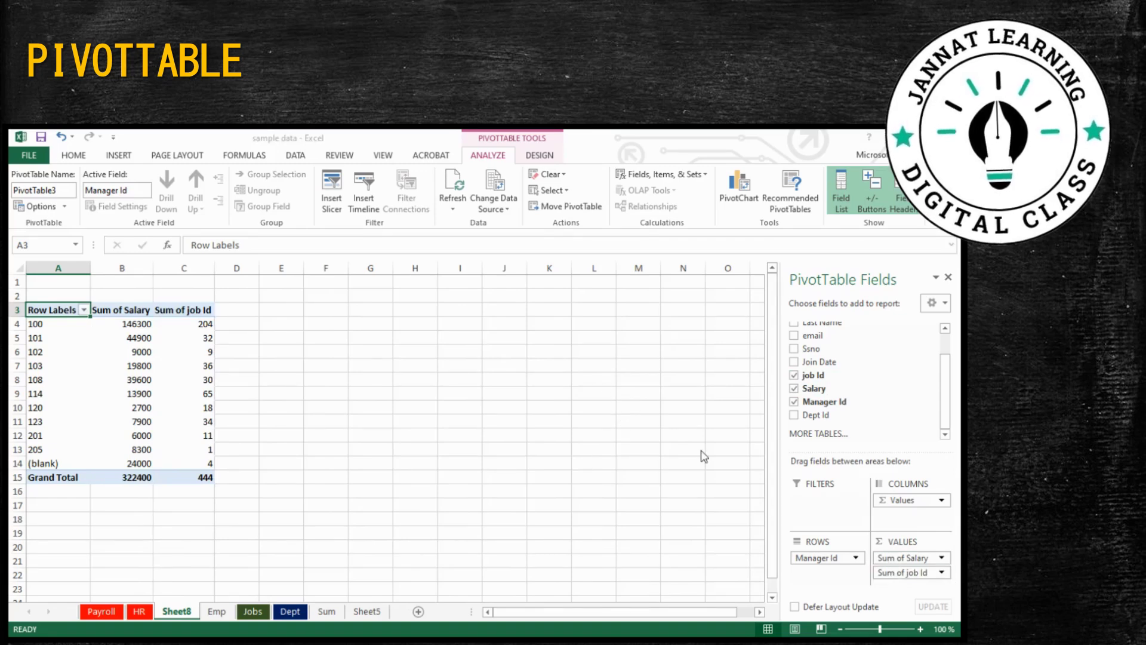
{"action": "left_click", "coordinate": [734, 456]}
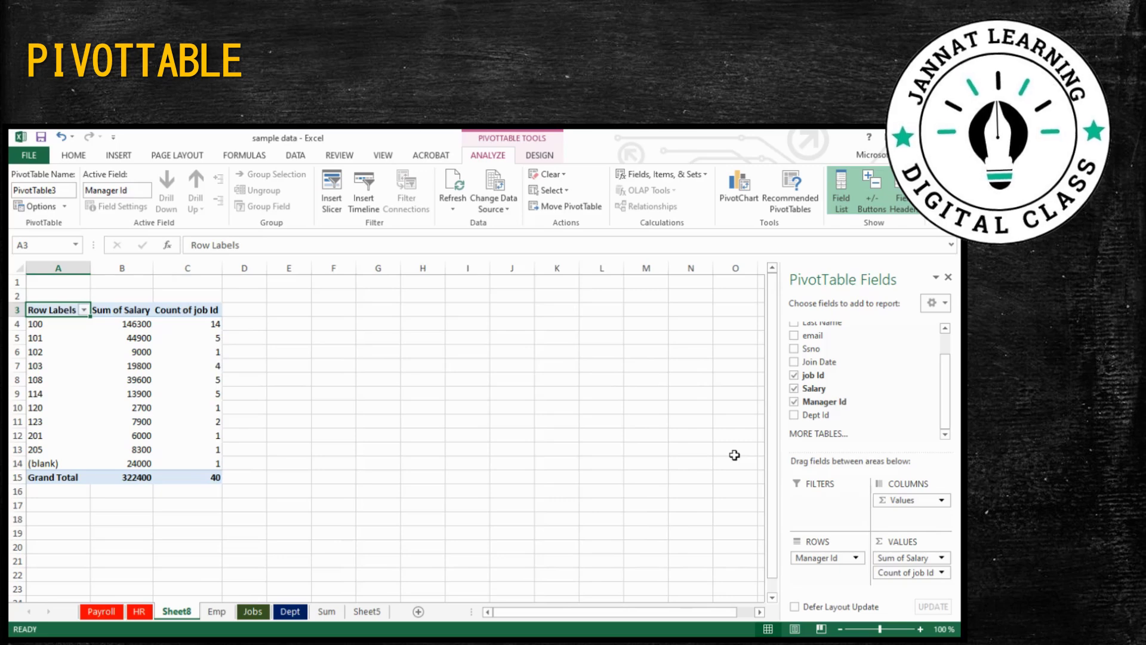
Rename the PivotTable's Count of job Id column as No of Emp and deselect the table
{"action": "left_click", "coordinate": [189, 304]}
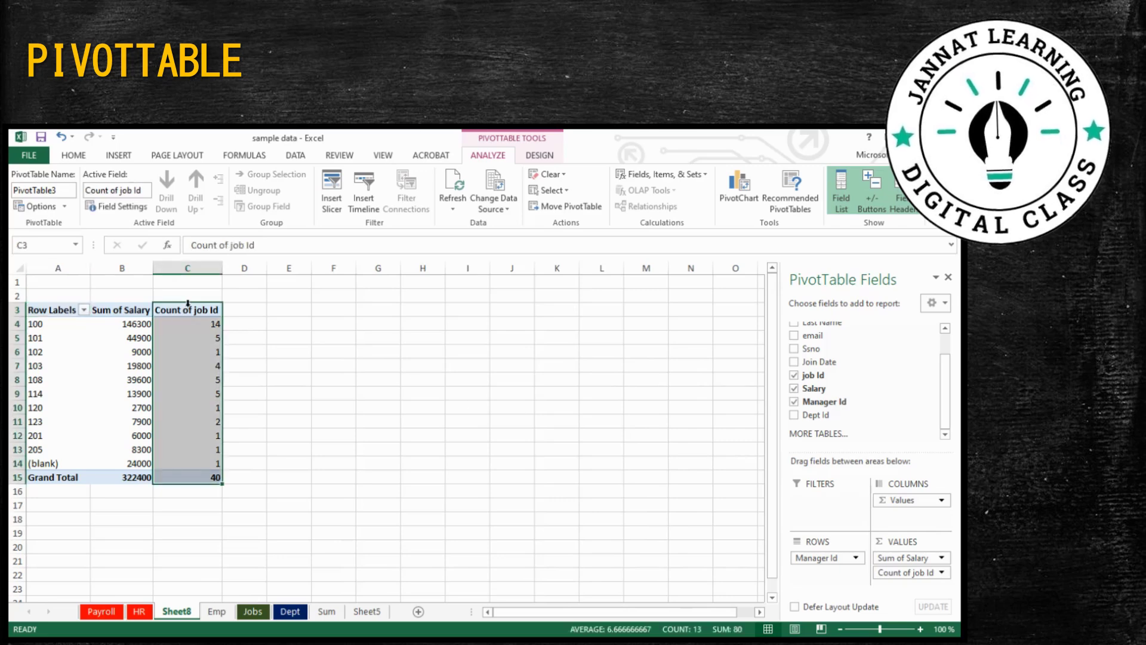
{"action": "left_click_drag", "start_coordinate": [265, 245], "coordinate": [100, 230]}
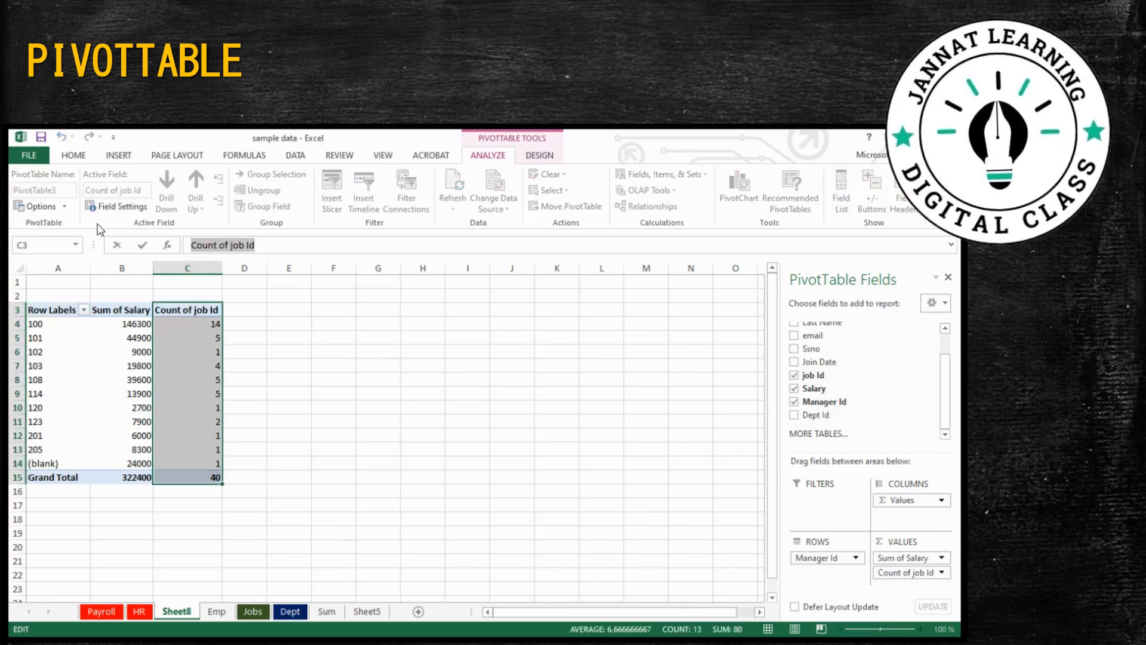
{"action": "type", "text": "No of"}
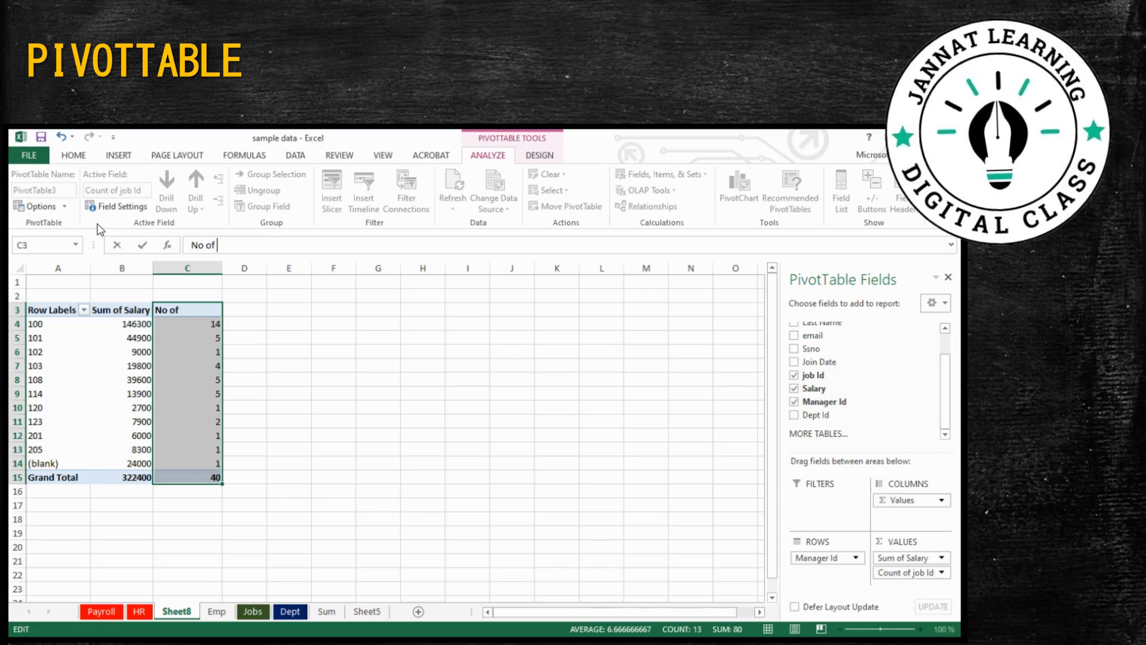
{"action": "type", "text": " emp"}
{"action": "key", "text": "BackSpace"}
{"action": "key", "text": "BackSpace"}
{"action": "type", "text": "mpl"}
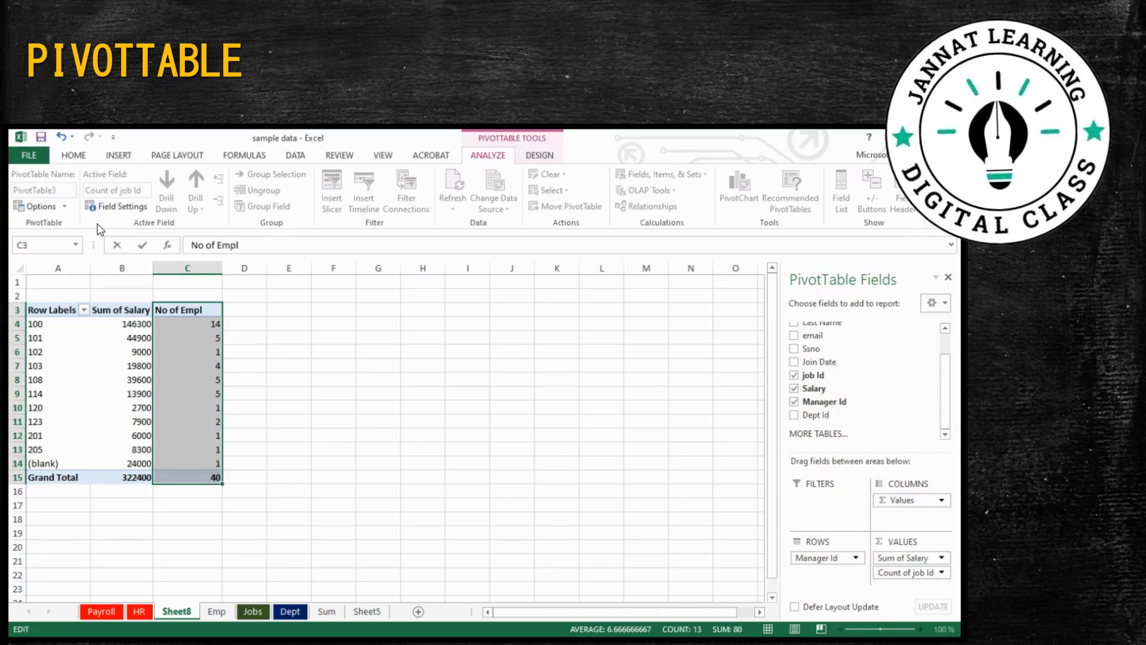
{"action": "key", "text": "Return"}
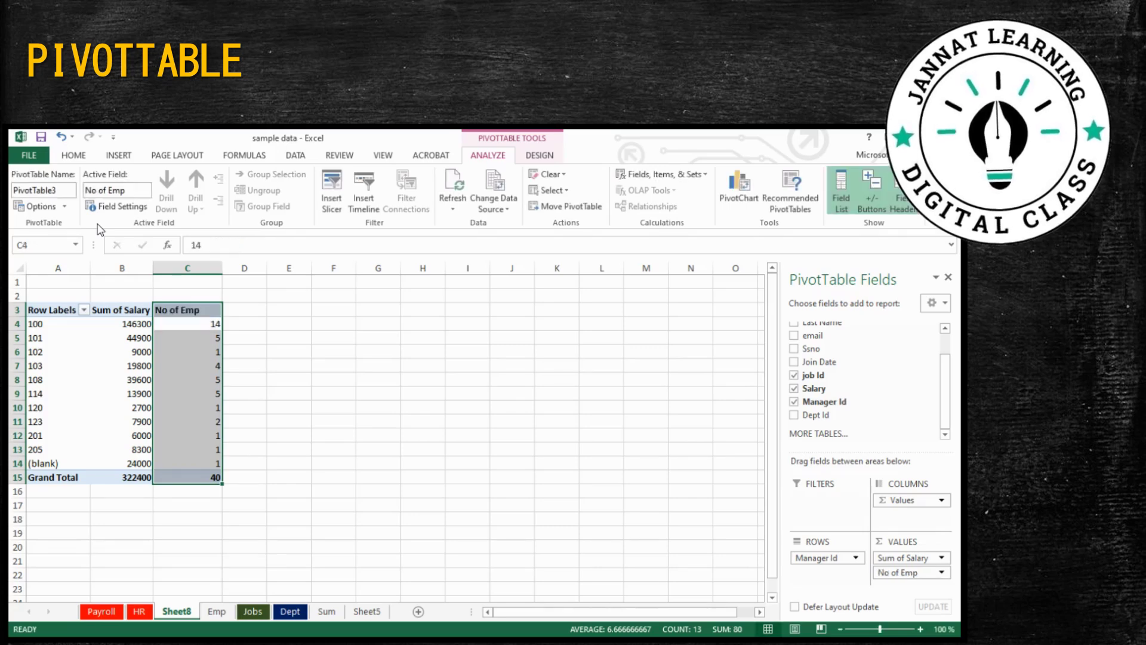
{"action": "left_click", "coordinate": [272, 406]}
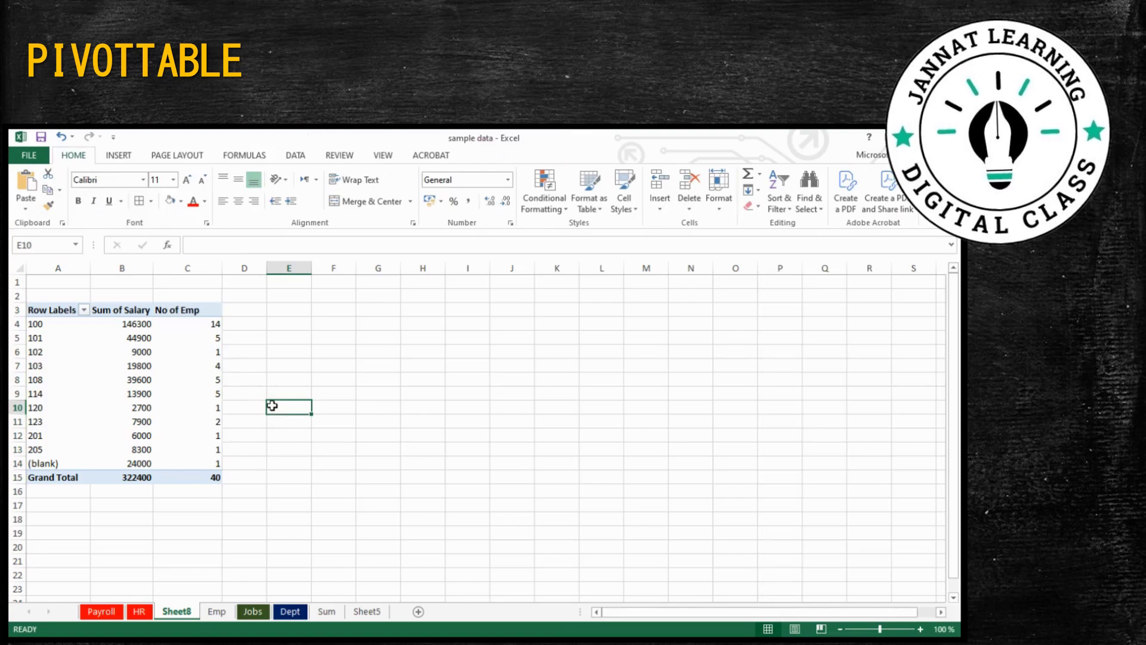